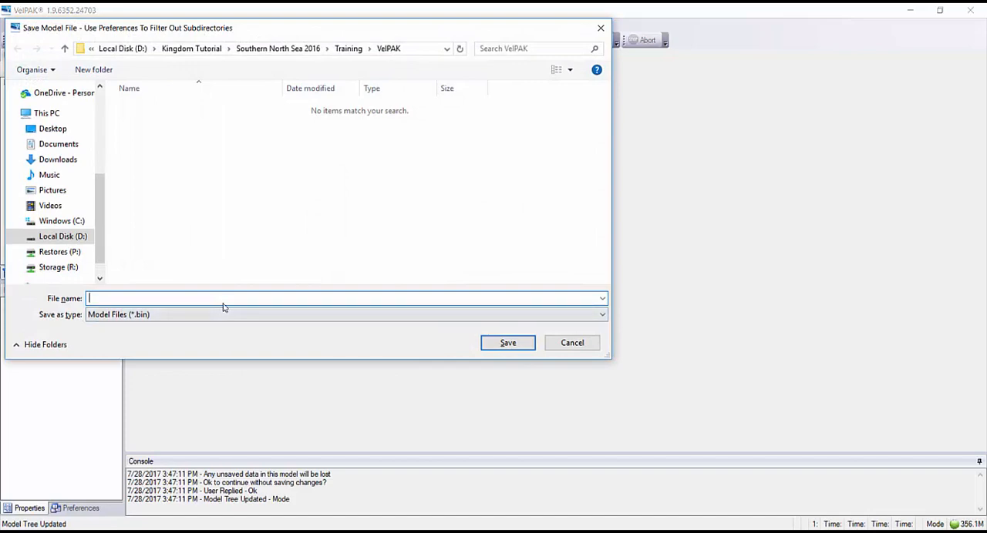
# Save the new model as Demo and open the Kingdom project data link in Replace Mode.
pyautogui.write('Demo')
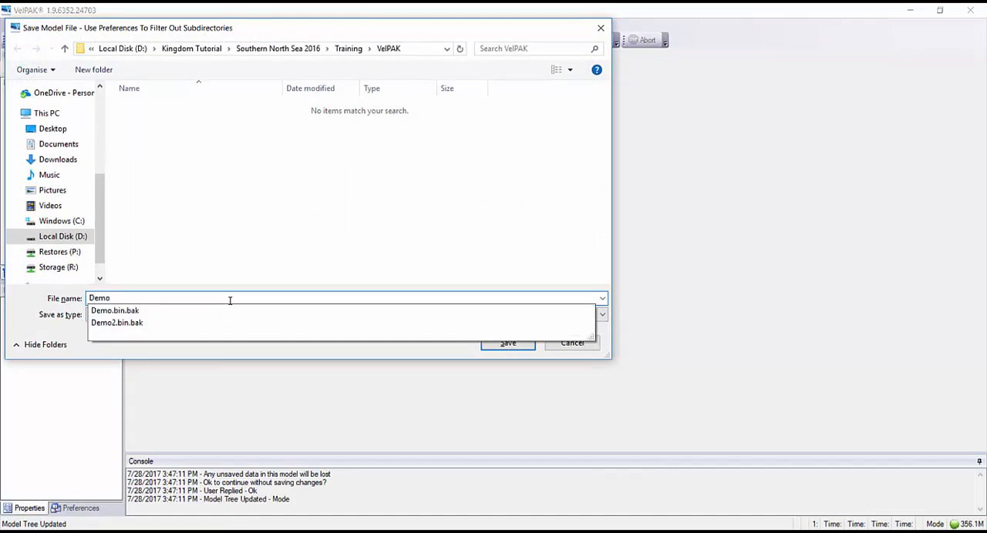
pyautogui.click(510, 345)
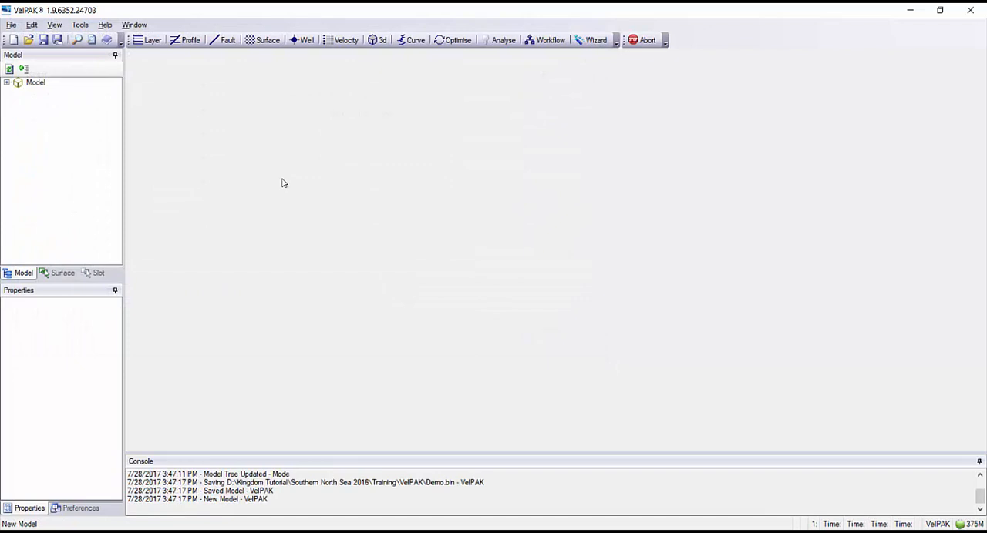
pyautogui.click(10, 26)
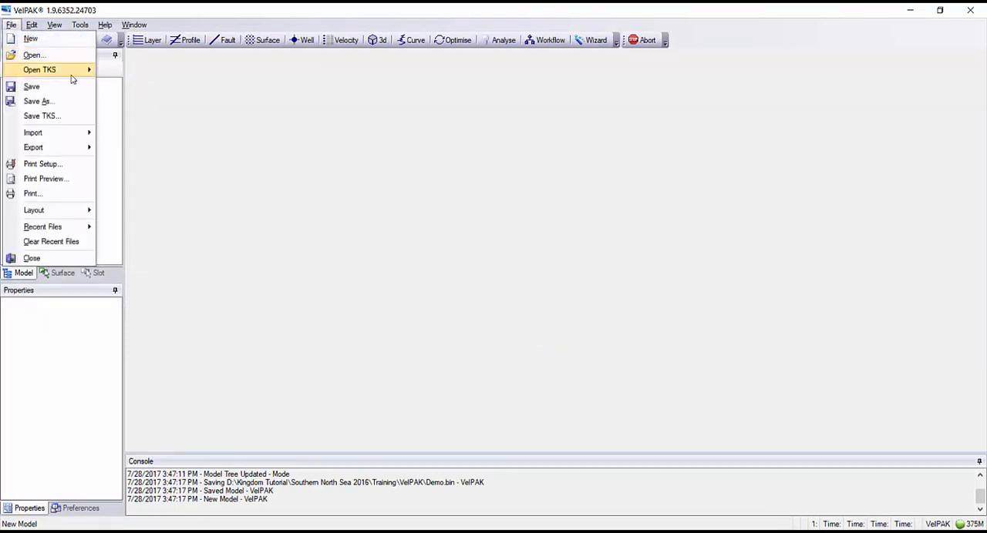
pyautogui.moveTo(55, 75)
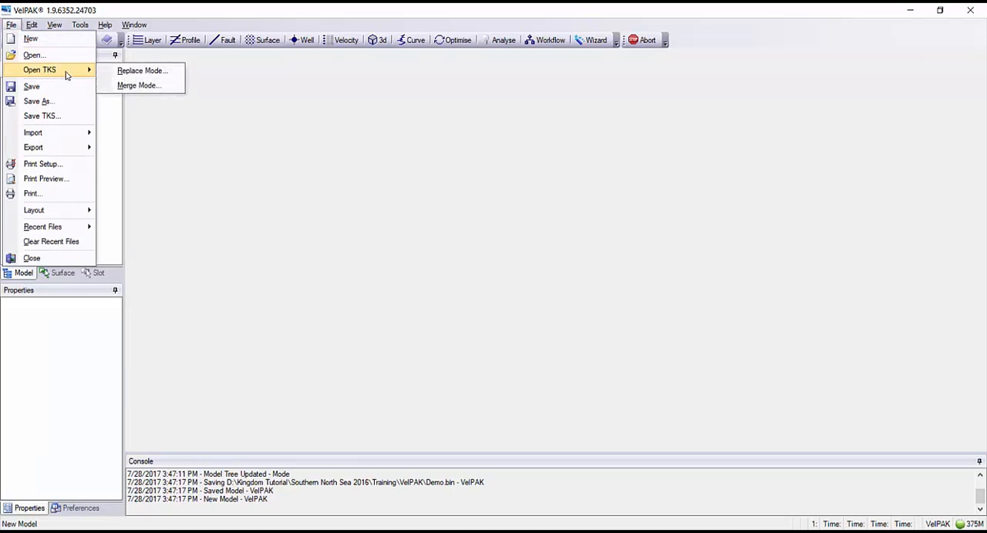
pyautogui.click(164, 74)
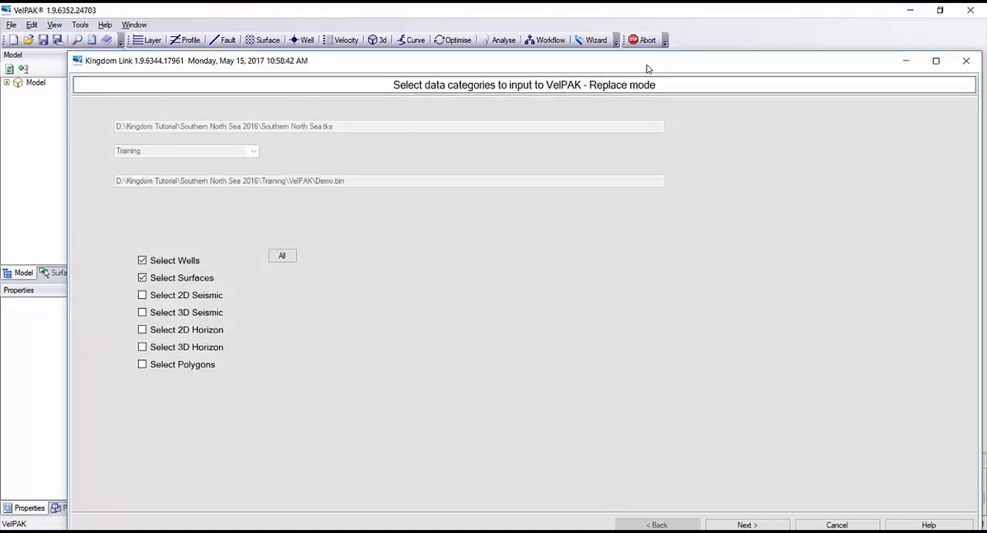
pyautogui.moveTo(647, 65); pyautogui.dragTo(611, 25)
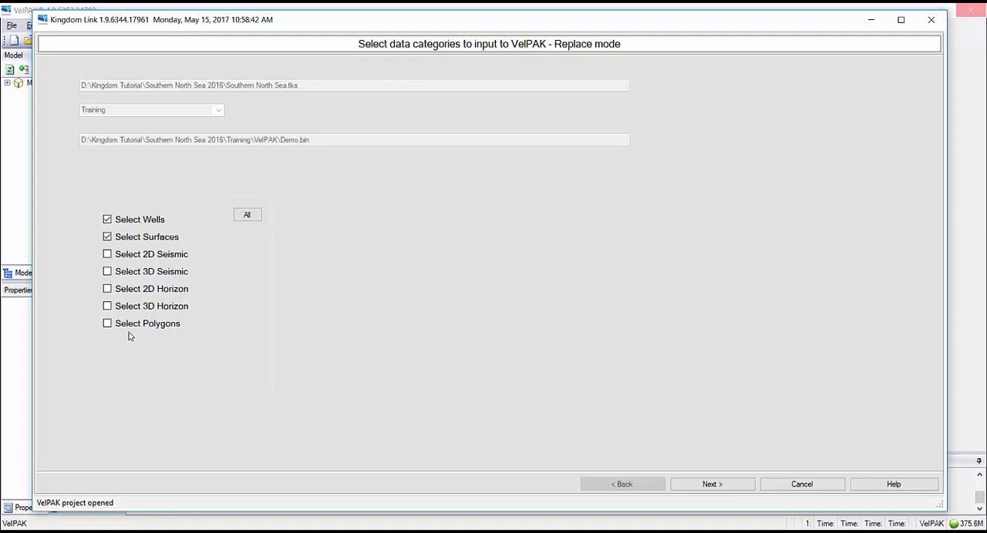
# Include all wells, surfaces, seismic, horizon and polygon data categories in the import and continue to the well data page.
pyautogui.click(107, 289)
pyautogui.click(107, 271)
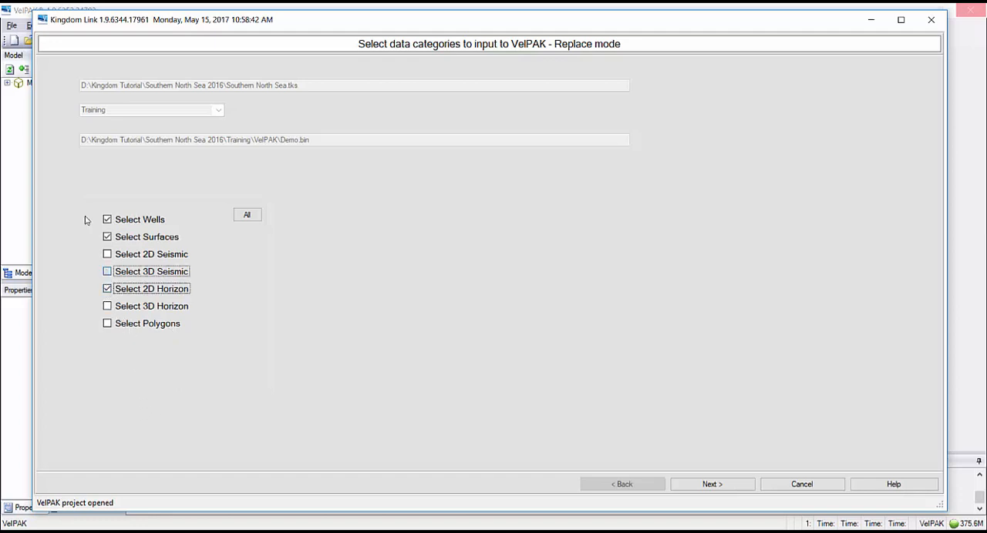
pyautogui.click(246, 216)
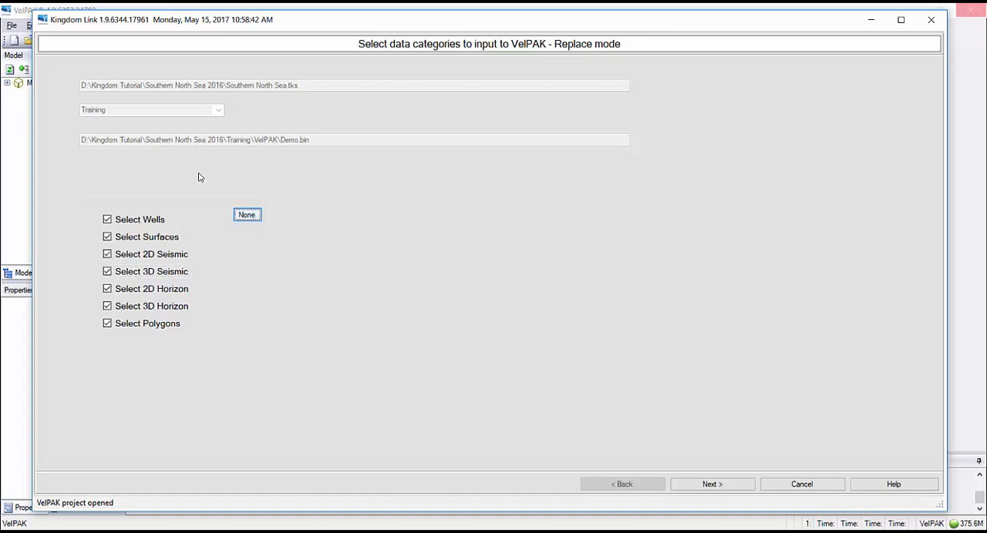
pyautogui.click(712, 484)
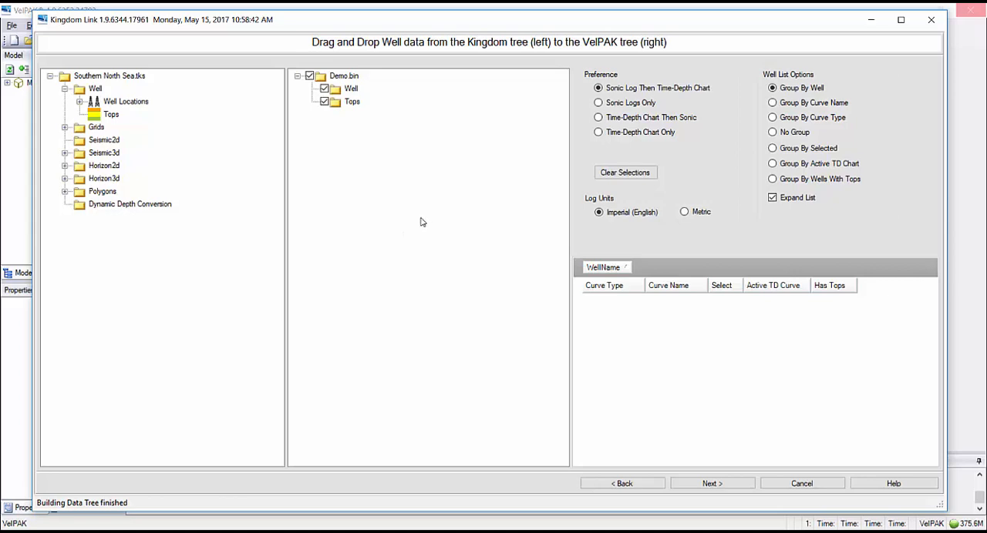
# Add the project's Well Locations to the Well folder of Demo.bin and expand its Tops folder.
pyautogui.click(117, 105)
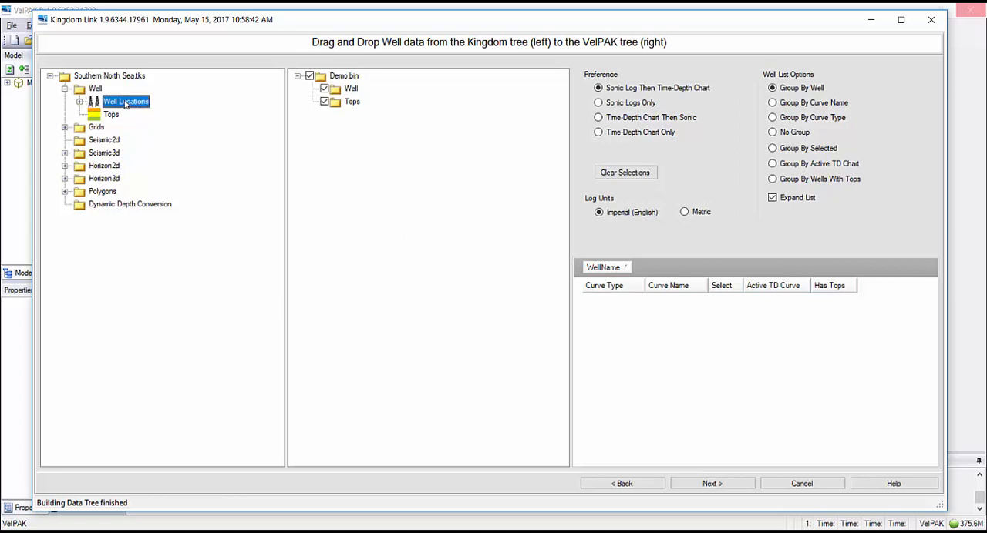
pyautogui.moveTo(131, 104); pyautogui.dragTo(359, 93)
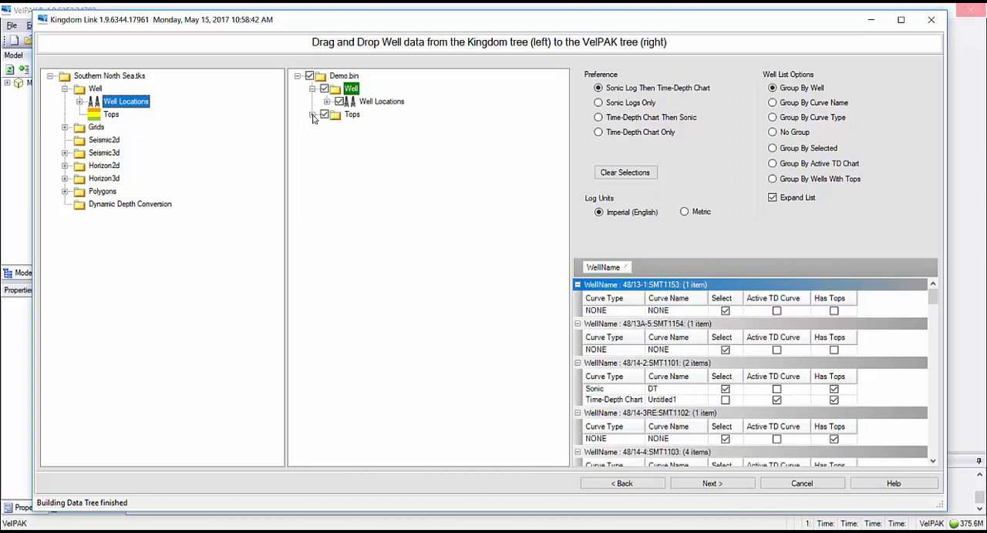
pyautogui.click(313, 116)
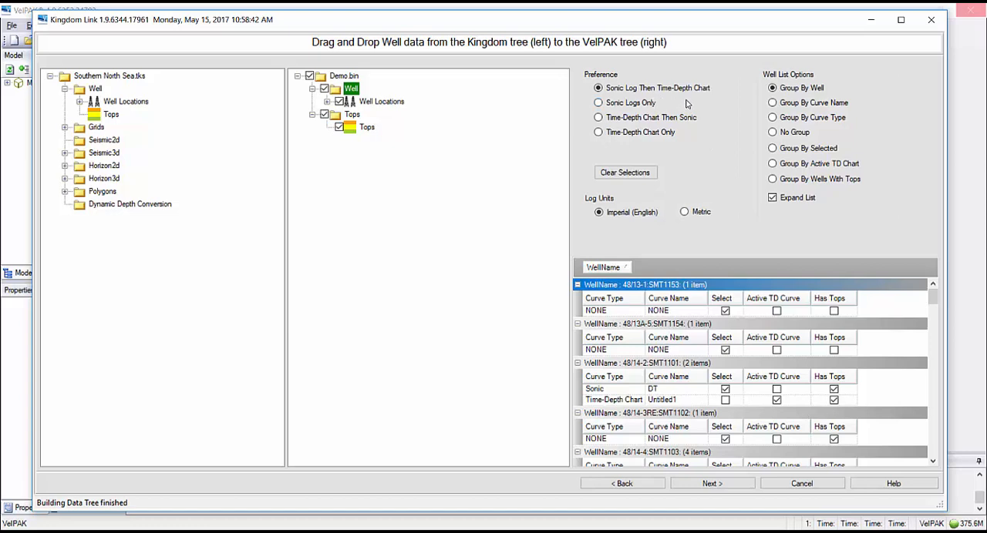
# Try the alternative sonic log and time-depth chart preferences, ending on Sonic Log Then Time-Depth Chart.
pyautogui.click(599, 104)
pyautogui.click(599, 118)
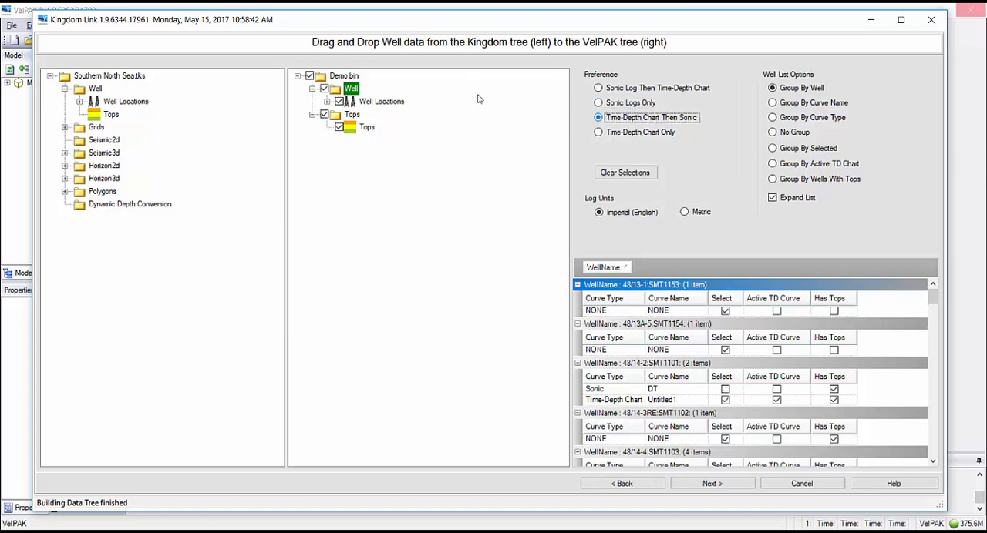
pyautogui.click(599, 132)
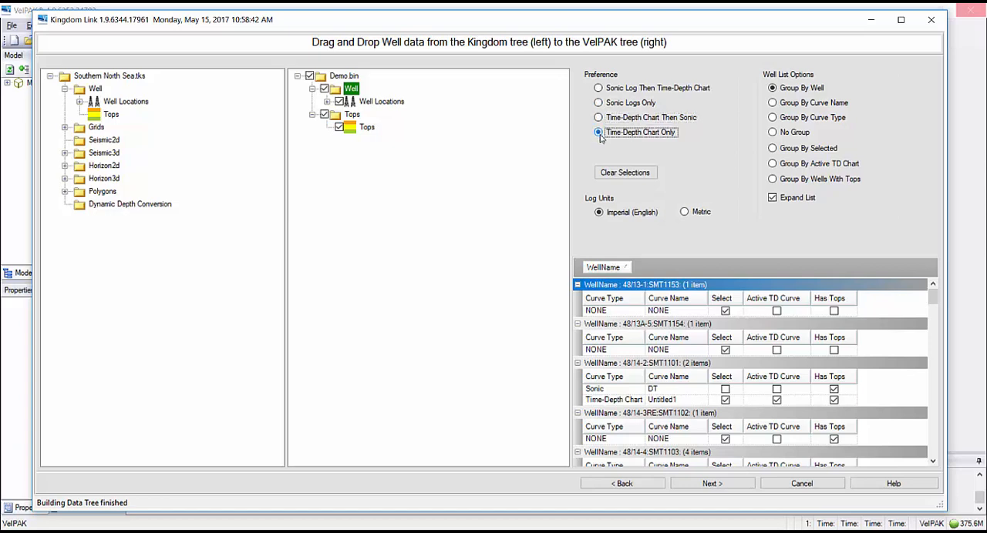
pyautogui.click(599, 89)
# Try the well list grouping options, group the ungrouped list by the Curve Type column and expand the Sonic curves.
pyautogui.click(773, 102)
pyautogui.press('Down')
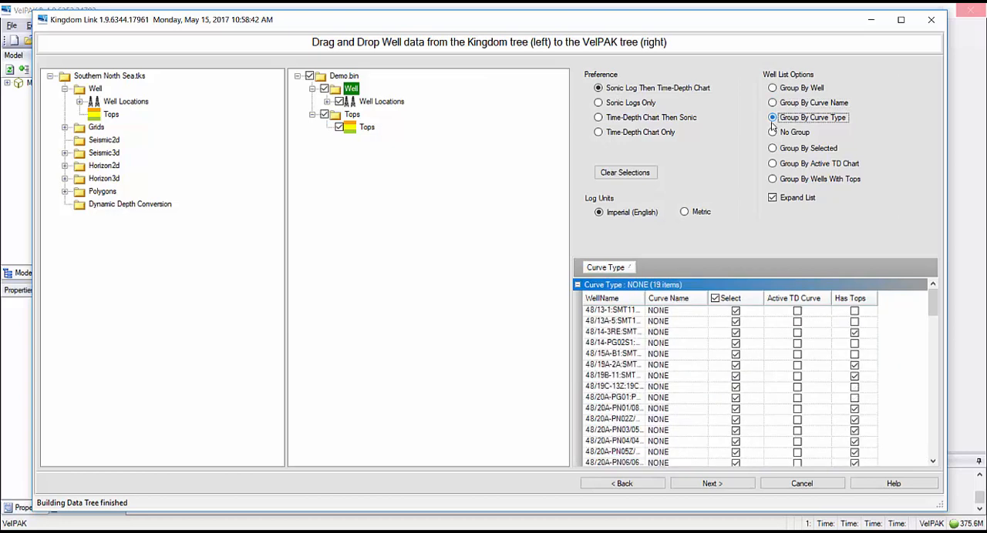
pyautogui.click(773, 132)
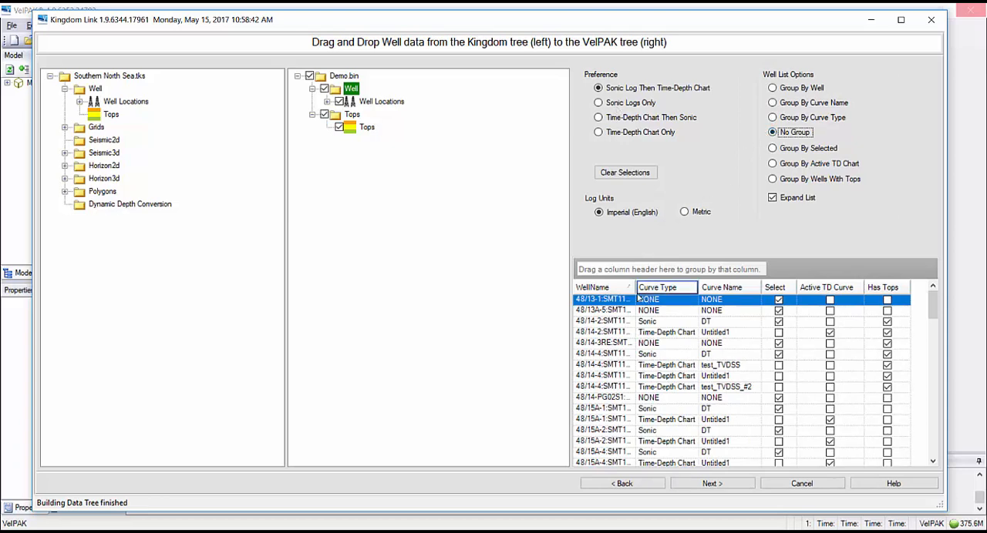
pyautogui.moveTo(682, 289); pyautogui.dragTo(595, 268)
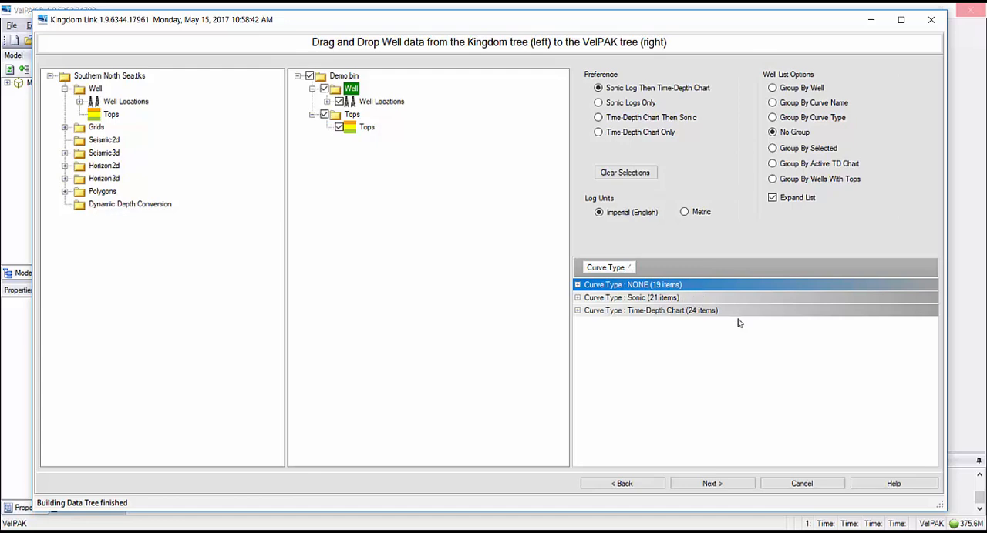
pyautogui.click(578, 299)
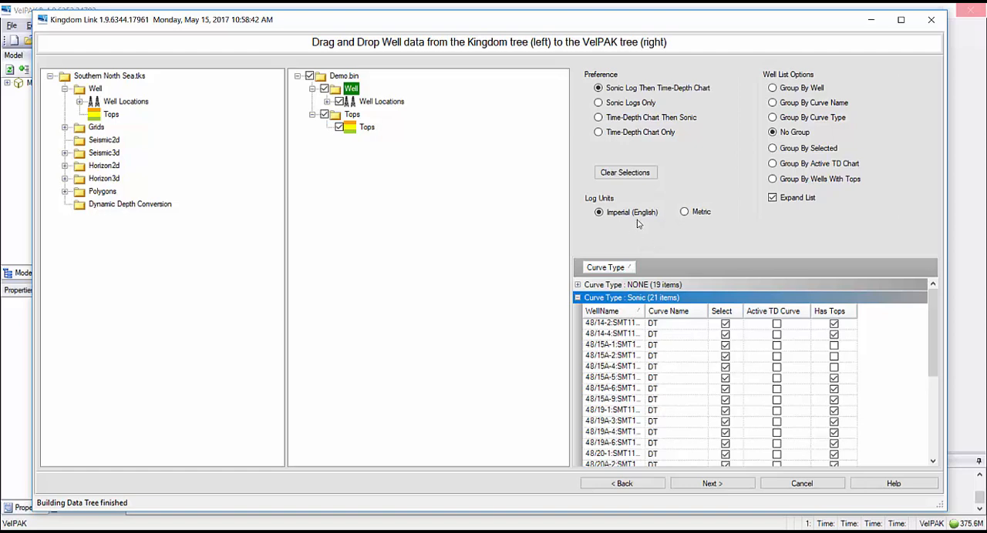
# Continue to the layer setup, set the number of layers to 4 and review the 3D line selection and increment settings.
pyautogui.click(710, 485)
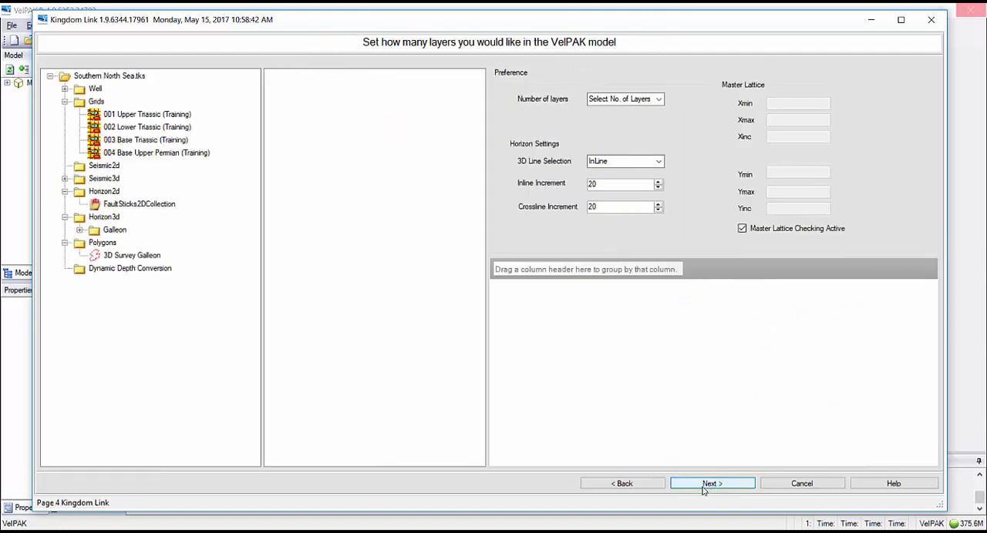
pyautogui.click(659, 99)
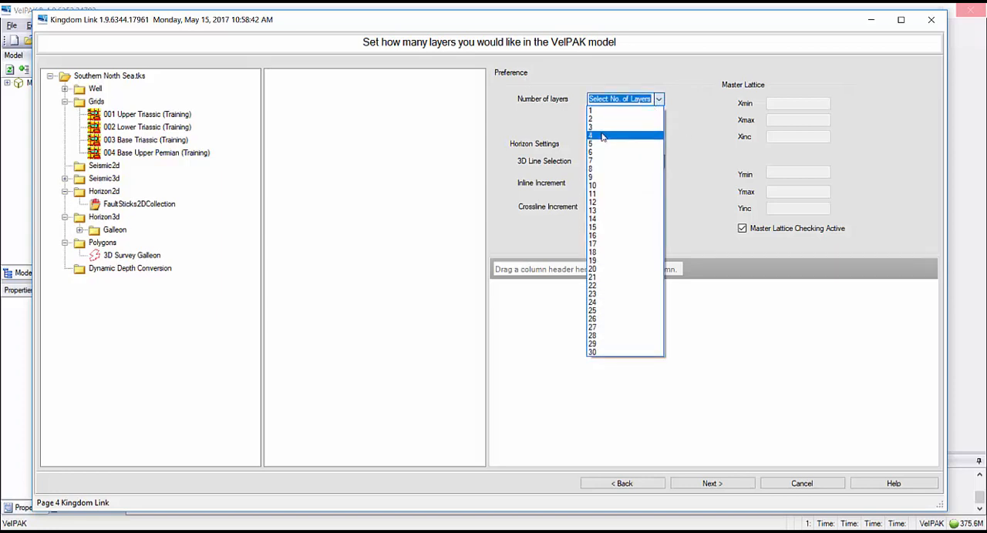
pyautogui.click(602, 136)
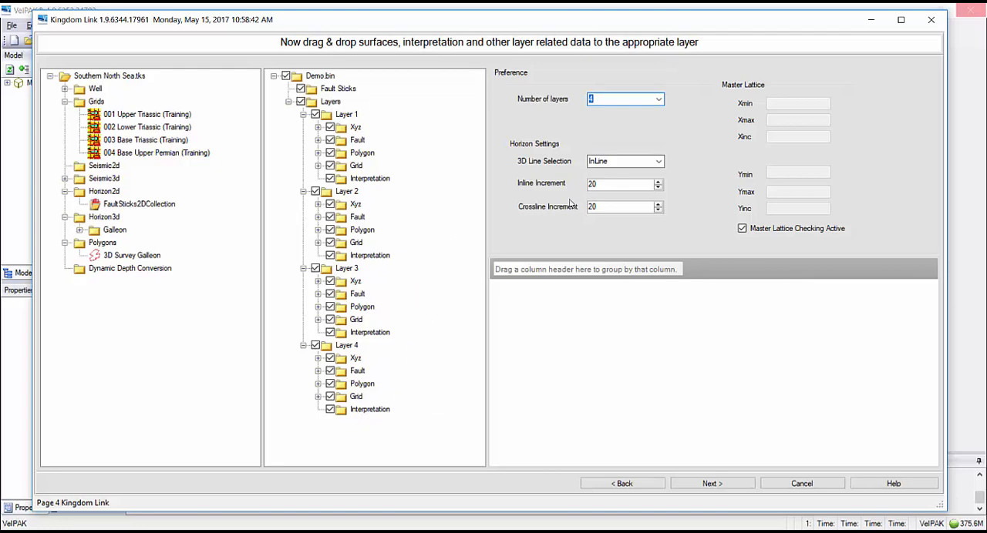
pyautogui.click(659, 161)
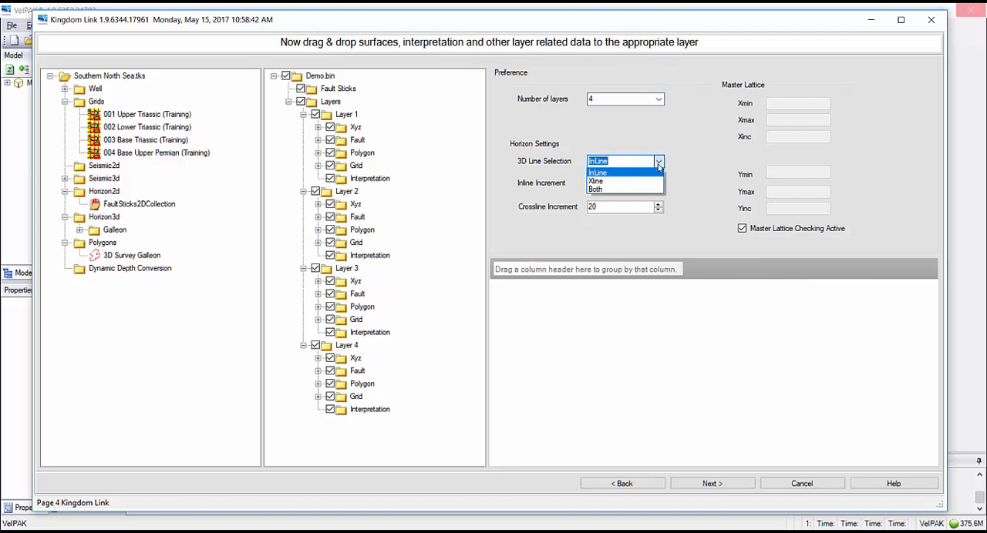
pyautogui.click(696, 171)
pyautogui.click(608, 185)
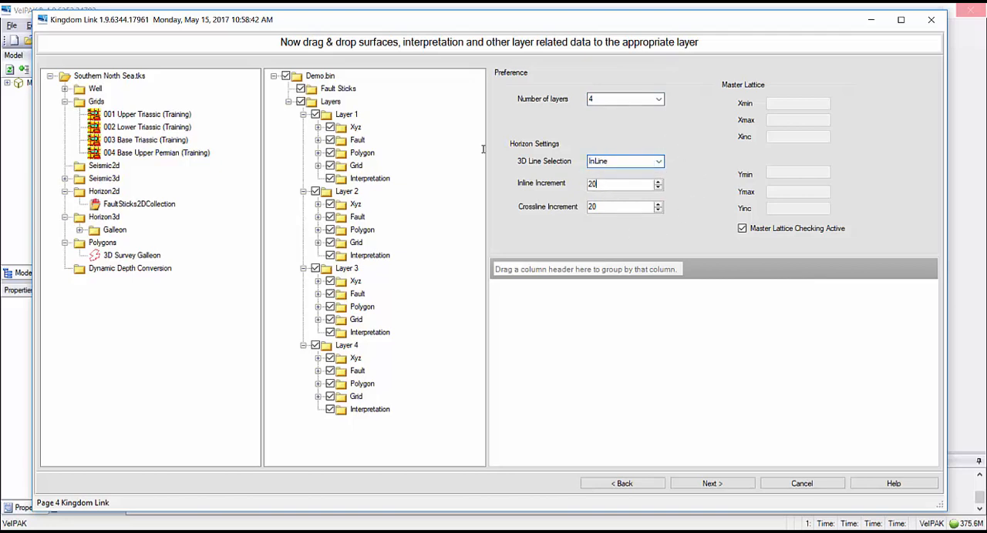
pyautogui.click(607, 207)
# Assign the 001 Upper Triassic, 002 Lower Triassic and 003 Base Triassic grids to the Time grid folders of Layers 1, 2 and 3.
pyautogui.click(127, 115)
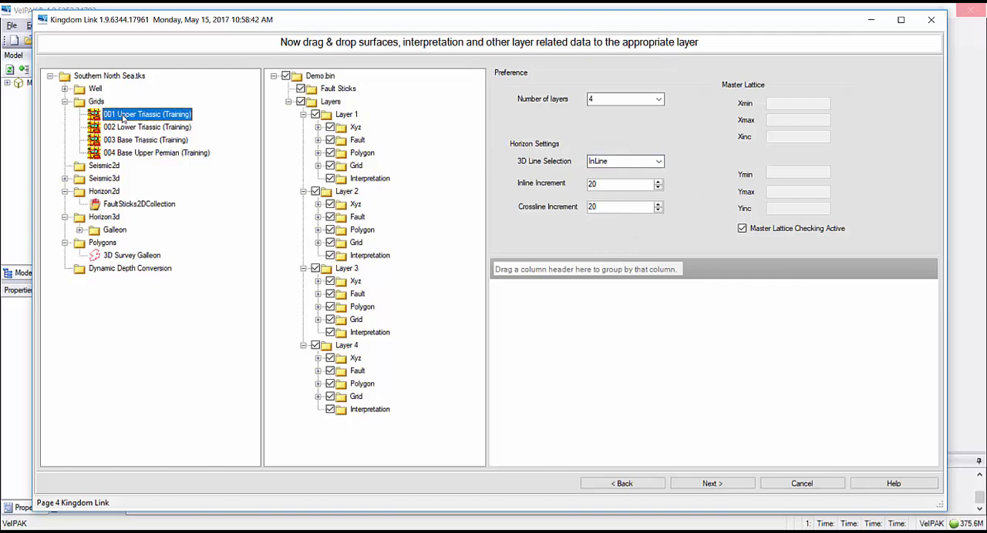
pyautogui.moveTo(121, 116); pyautogui.dragTo(367, 173)
pyautogui.scroll(-2, 299, 135)
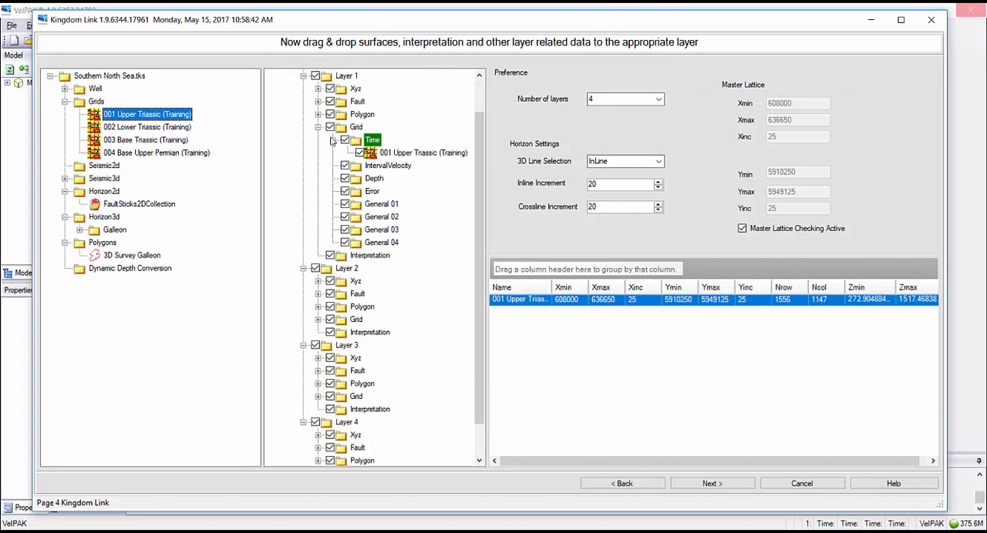
pyautogui.moveTo(126, 130); pyautogui.dragTo(390, 294)
pyautogui.moveTo(480, 204); pyautogui.dragTo(485, 288)
pyautogui.moveTo(127, 142); pyautogui.dragTo(373, 359)
# Try to assign the 004 Base Upper Permian grid to Layer 4's Time grid folder and agree to re-sample it to the master lattice.
pyautogui.moveTo(480, 212); pyautogui.dragTo(480, 297)
pyautogui.moveTo(129, 156); pyautogui.dragTo(373, 360)
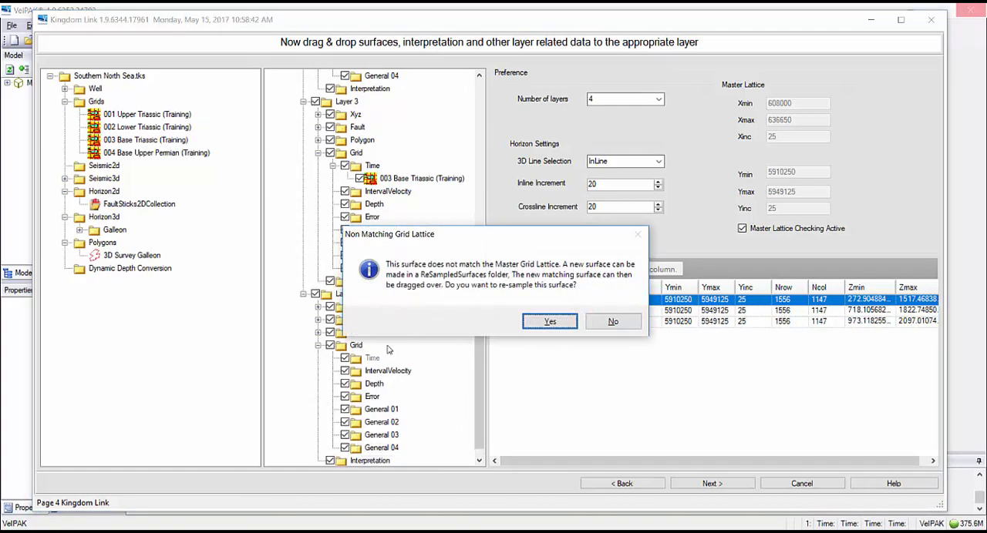
pyautogui.moveTo(480, 234); pyautogui.dragTo(512, 193)
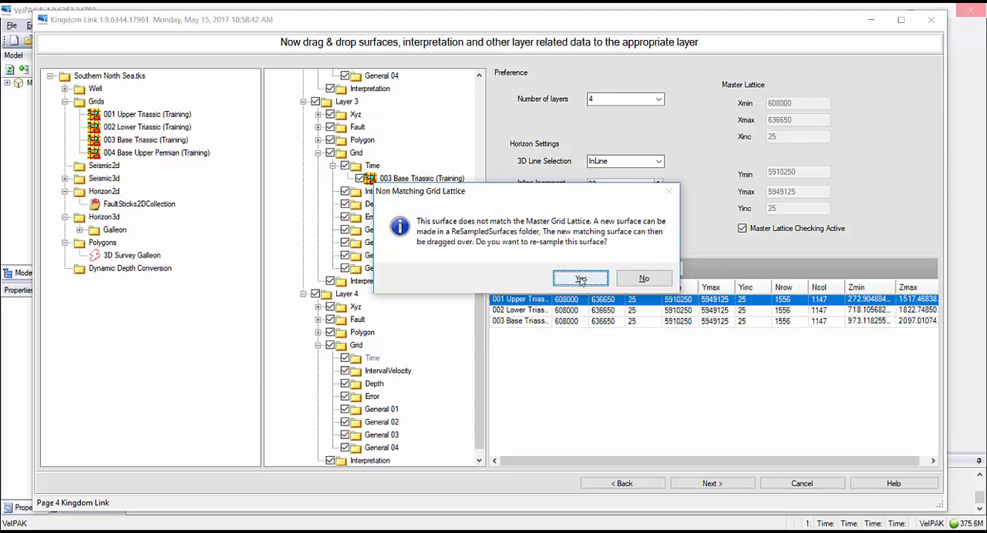
pyautogui.click(581, 279)
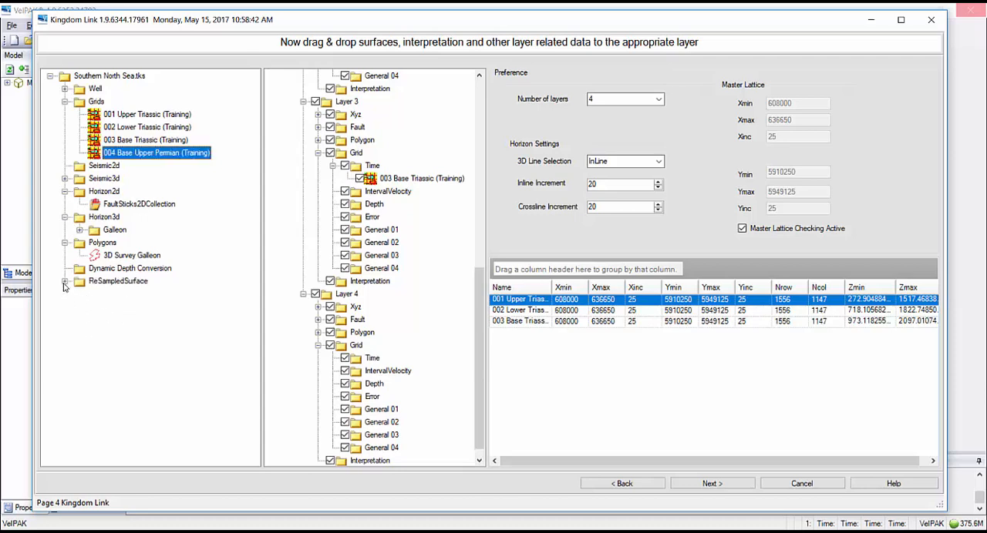
# Assign the resampled 004 Base Upper Permian surface to Layer 4's Time grid folder and continue to the layer tops page.
pyautogui.click(133, 296)
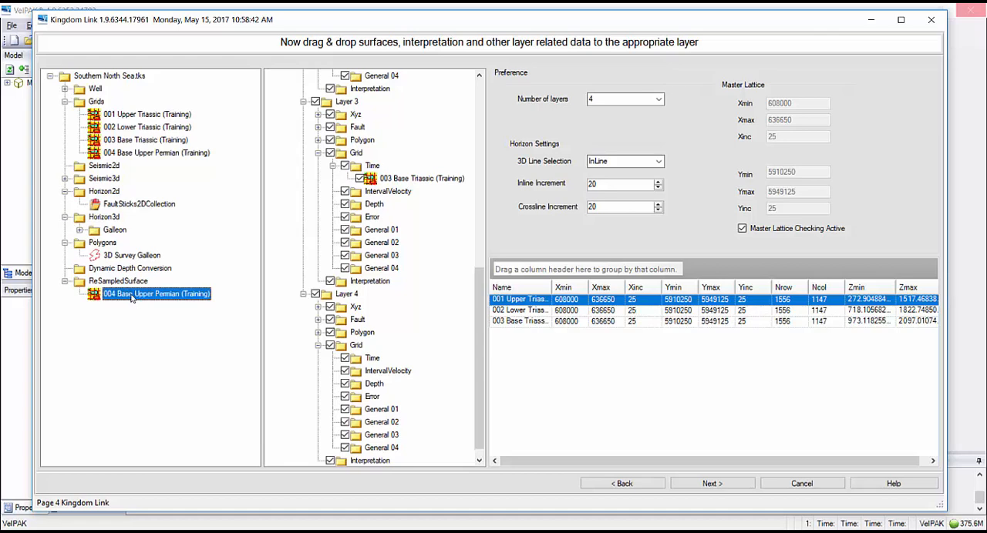
pyautogui.moveTo(132, 298); pyautogui.dragTo(376, 360)
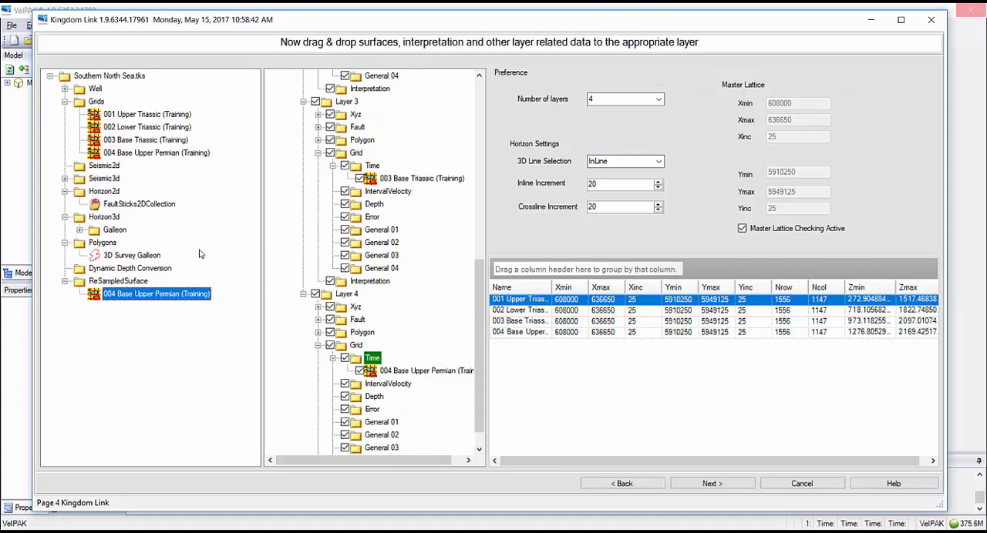
pyautogui.click(707, 485)
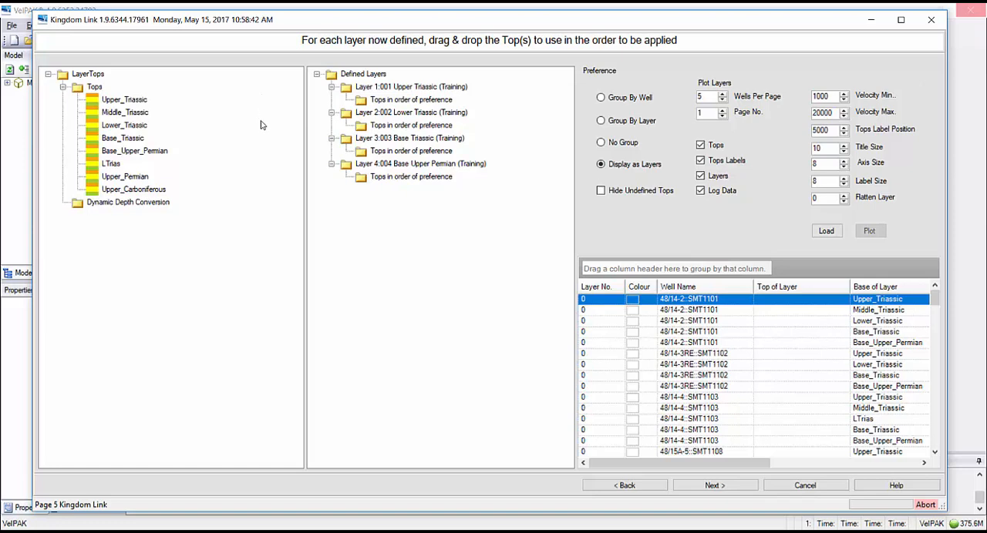
# Assign the Upper_Triassic, Lower_Triassic, Base_Triassic and Base_Upper_Permian tops to Layers 1, 2, 3 and 4 respectively.
pyautogui.moveTo(117, 98); pyautogui.dragTo(395, 104)
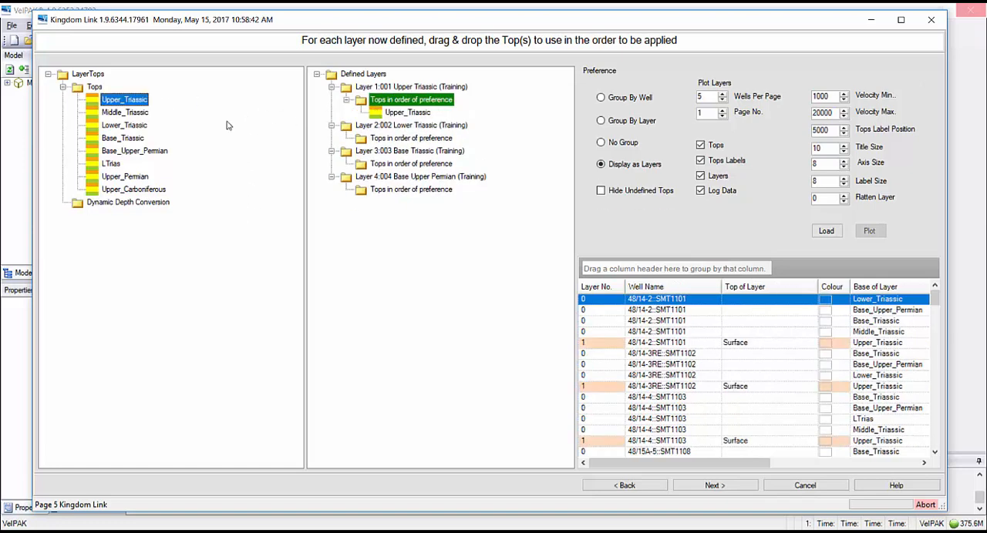
pyautogui.moveTo(116, 127); pyautogui.dragTo(392, 150)
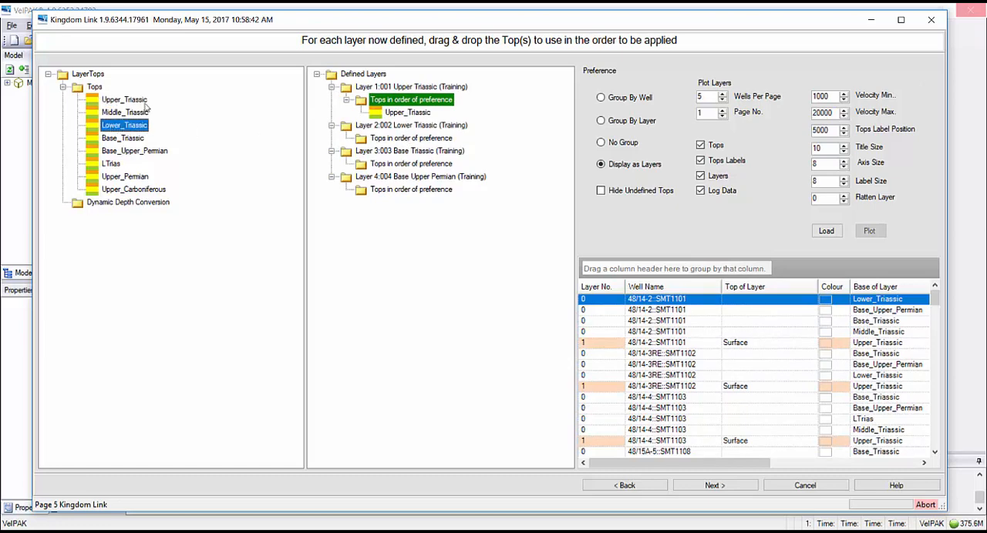
pyautogui.moveTo(130, 124); pyautogui.dragTo(383, 138)
pyautogui.moveTo(307, 114); pyautogui.dragTo(322, 146)
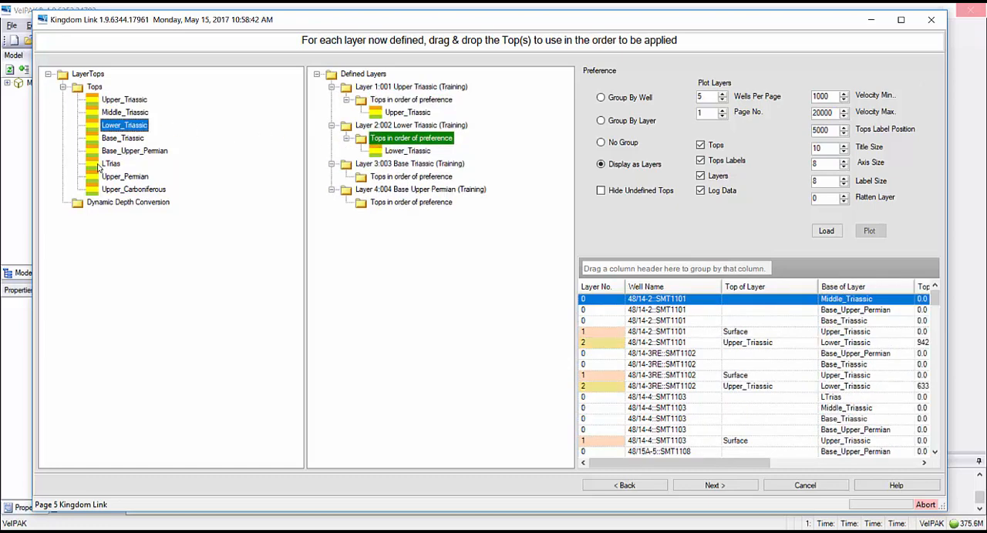
pyautogui.click(121, 139)
pyautogui.moveTo(121, 141); pyautogui.dragTo(389, 176)
pyautogui.click(124, 154)
pyautogui.moveTo(123, 152); pyautogui.dragTo(420, 224)
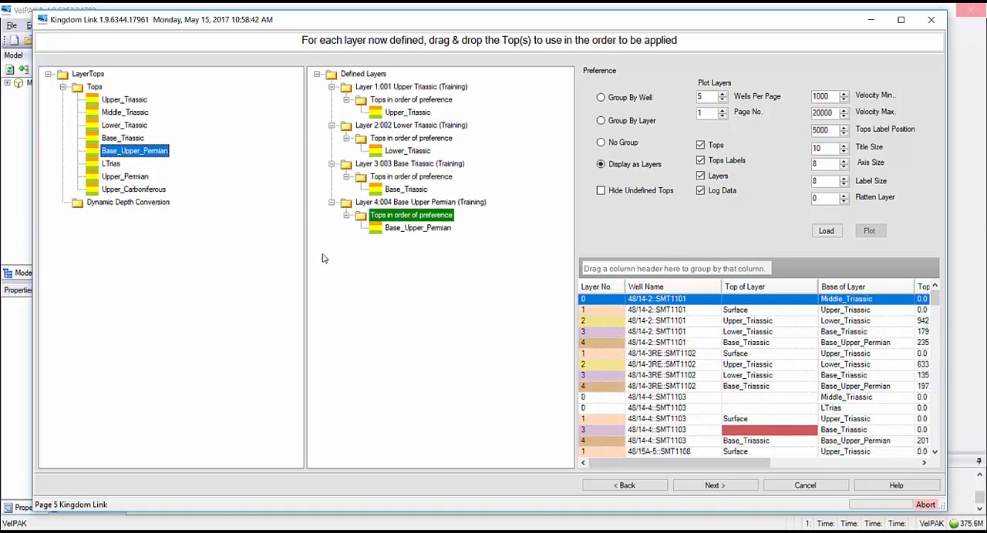
# Load the wells' log data and plot the defined layers and tops well by well to check the assignments.
pyautogui.moveTo(937, 300)
pyautogui.mouseDown()
pyautogui.moveTo(934, 440)
pyautogui.moveTo(930, 295)
pyautogui.mouseUp()
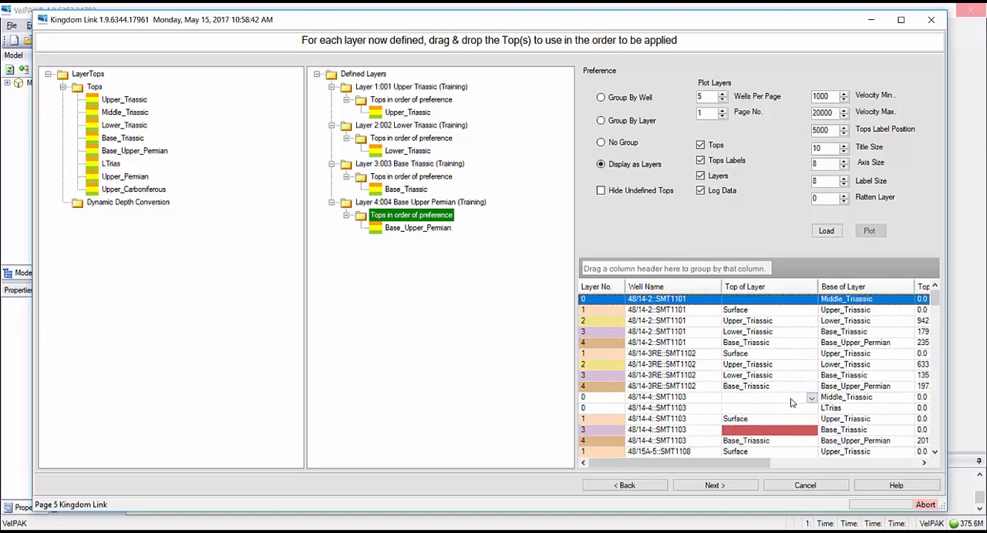
pyautogui.click(825, 231)
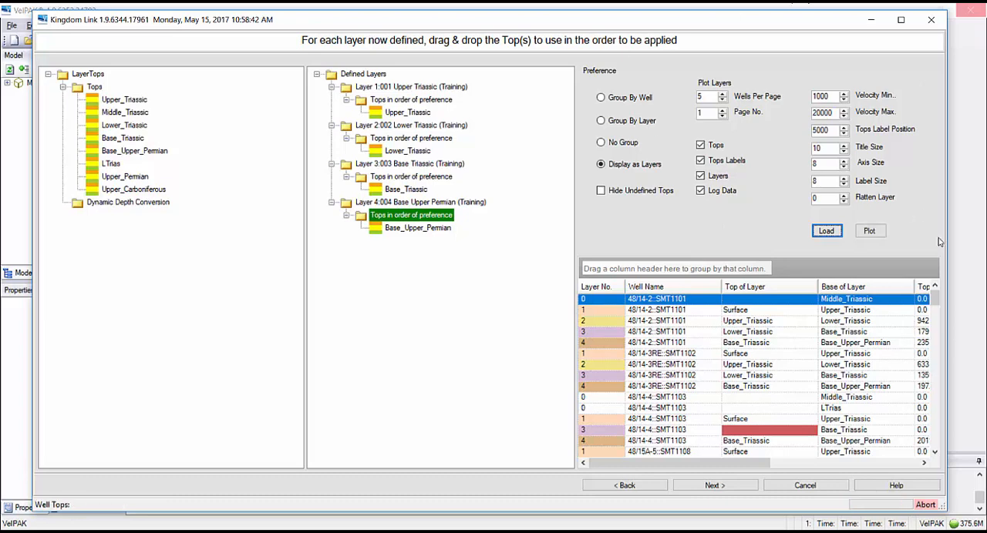
pyautogui.click(869, 233)
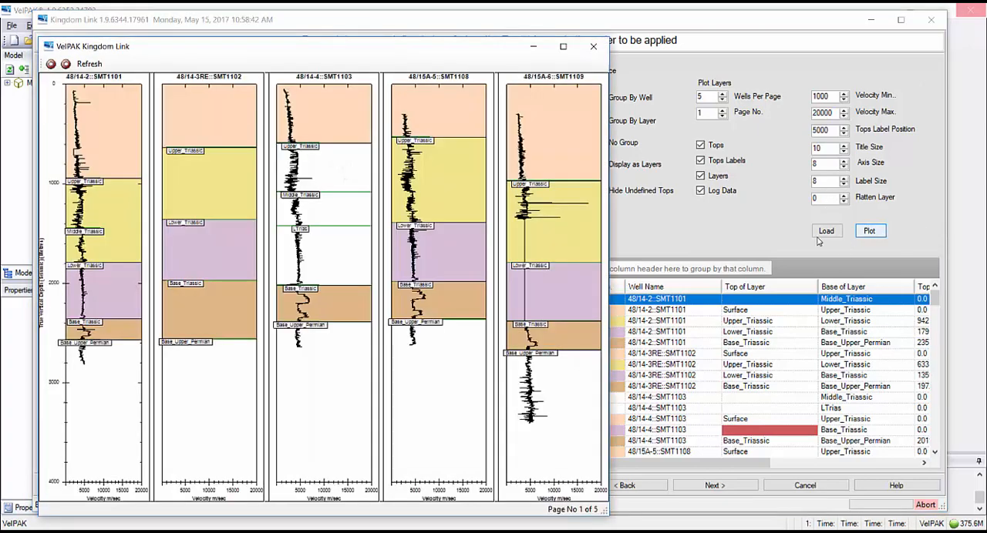
pyautogui.moveTo(383, 51); pyautogui.dragTo(652, 52)
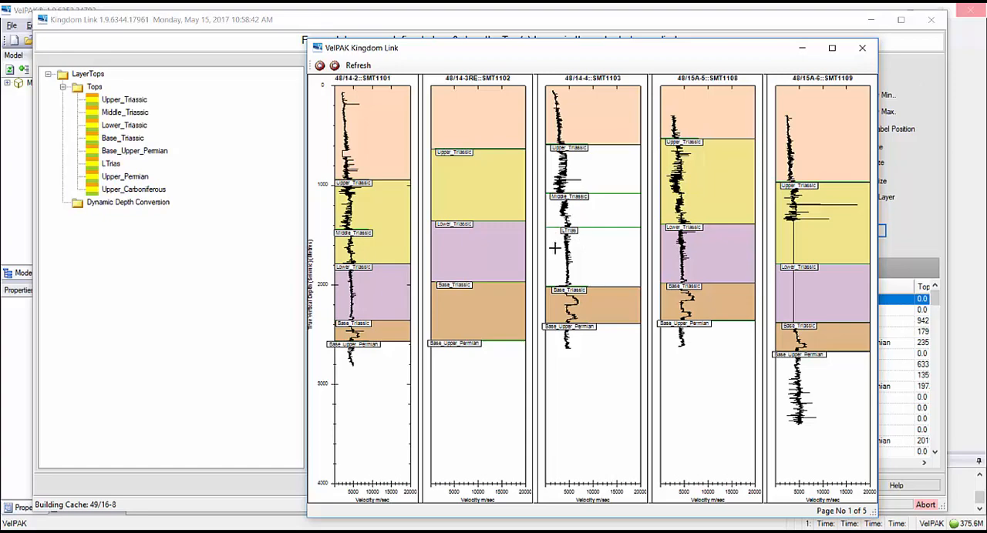
# Add the LTrias top to Layer 2 as its second preference below Lower_Triassic and continue to the seismic surveys page.
pyautogui.click(181, 279)
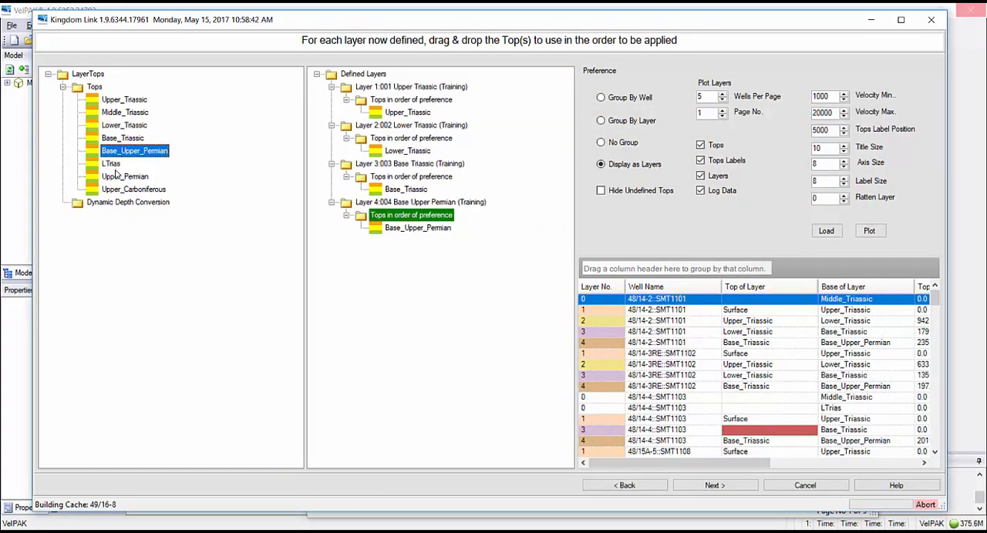
pyautogui.click(115, 165)
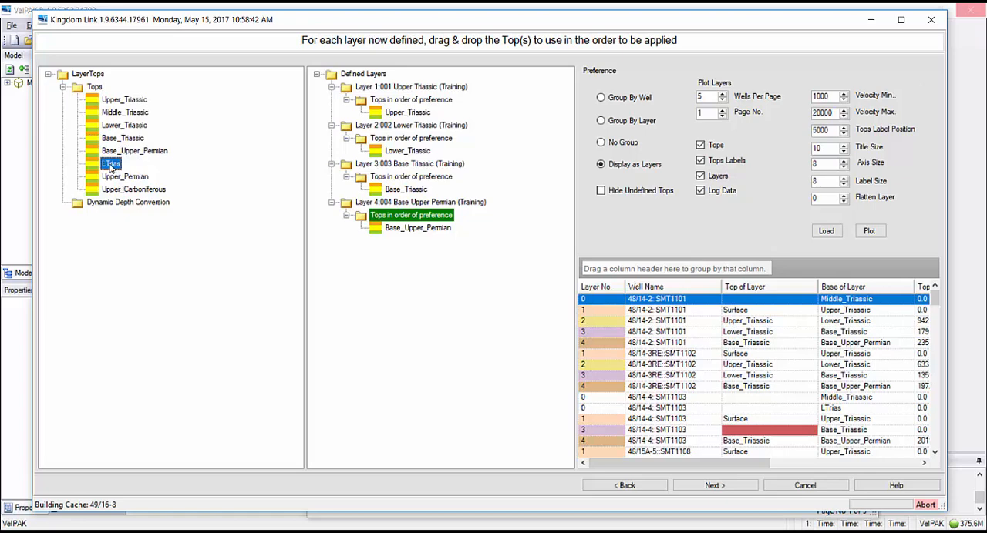
pyautogui.moveTo(110, 168); pyautogui.dragTo(411, 143)
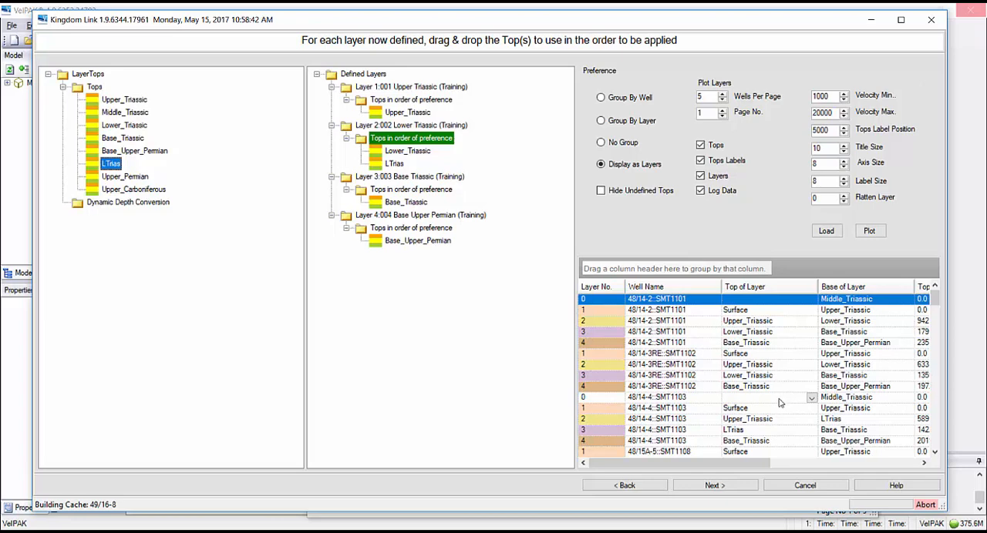
pyautogui.click(714, 485)
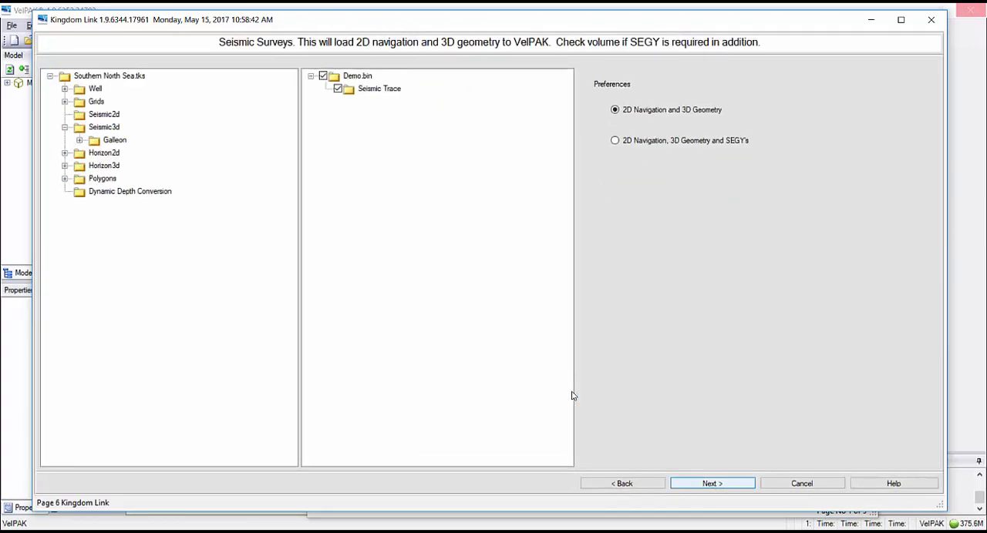
# Add the Galleon Amplitudes volume to the Seismic Trace folder with 2D Navigation and 3D Geometry loading, and continue to the processing velocities page.
pyautogui.click(716, 482)
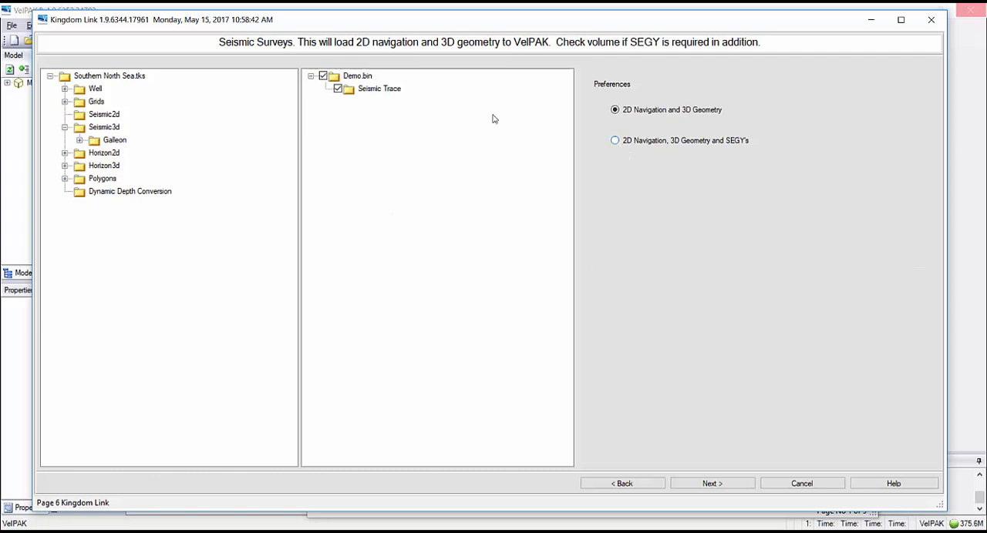
pyautogui.click(616, 143)
pyautogui.click(614, 110)
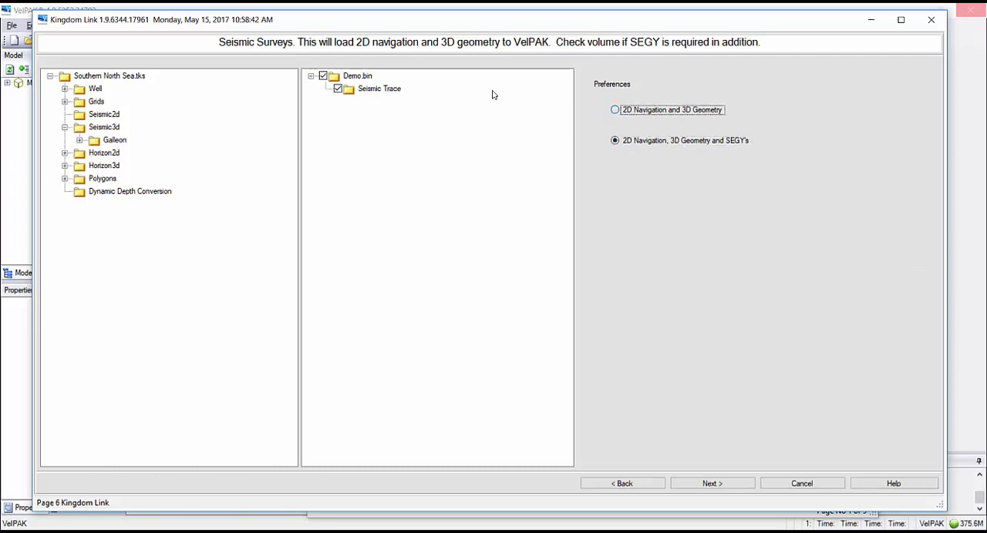
pyautogui.click(80, 141)
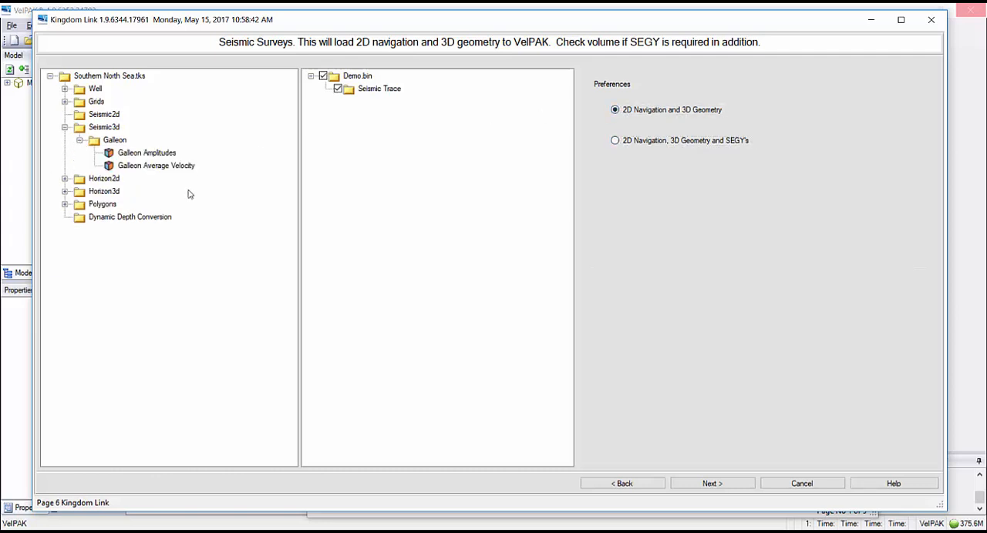
pyautogui.click(138, 153)
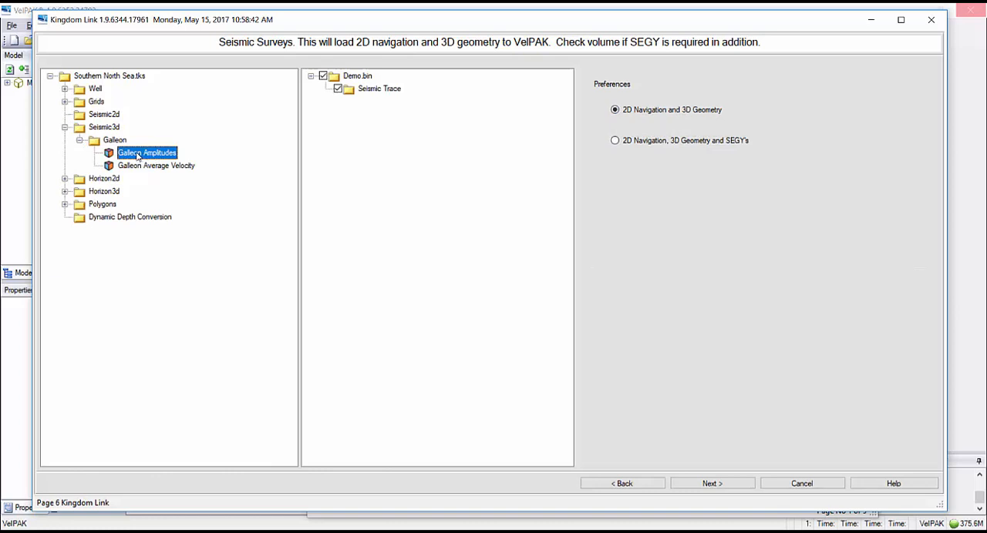
pyautogui.moveTo(139, 153)
pyautogui.mouseDown()
pyautogui.moveTo(409, 108)
pyautogui.moveTo(380, 92)
pyautogui.mouseUp()
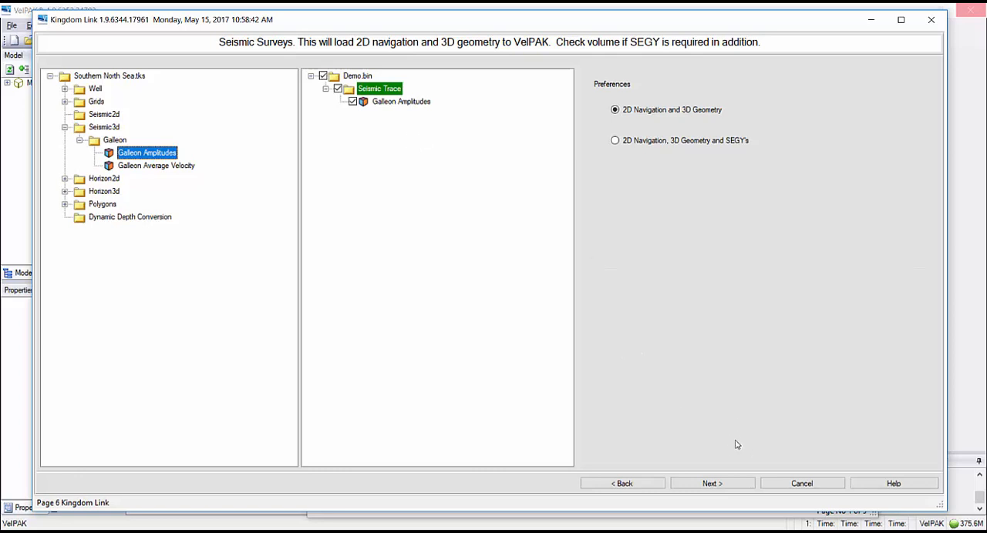
pyautogui.click(717, 488)
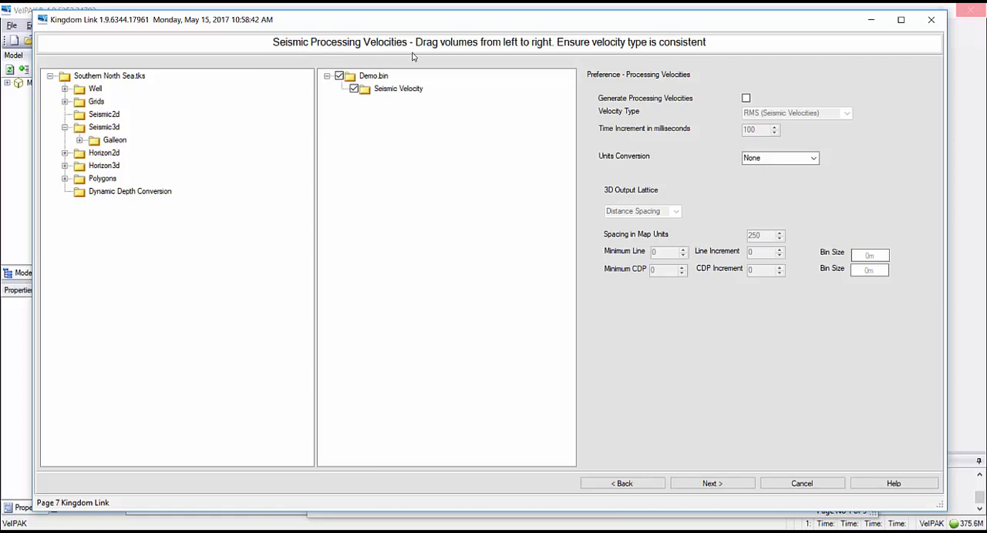
# Enable Generate Processing Velocities with RMS type, a 100 ms time increment and 250 map-unit spacing, and continue to the output page.
pyautogui.click(79, 140)
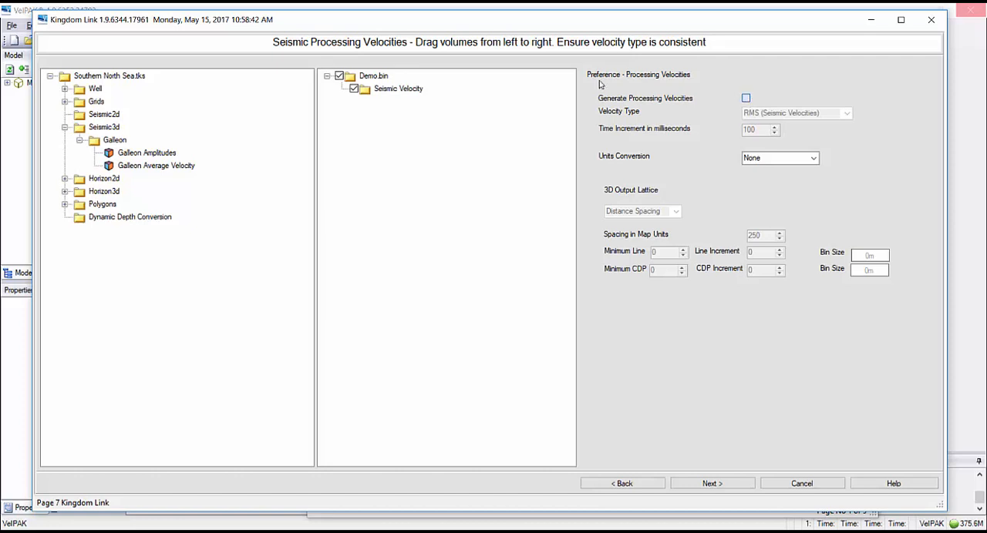
pyautogui.click(745, 98)
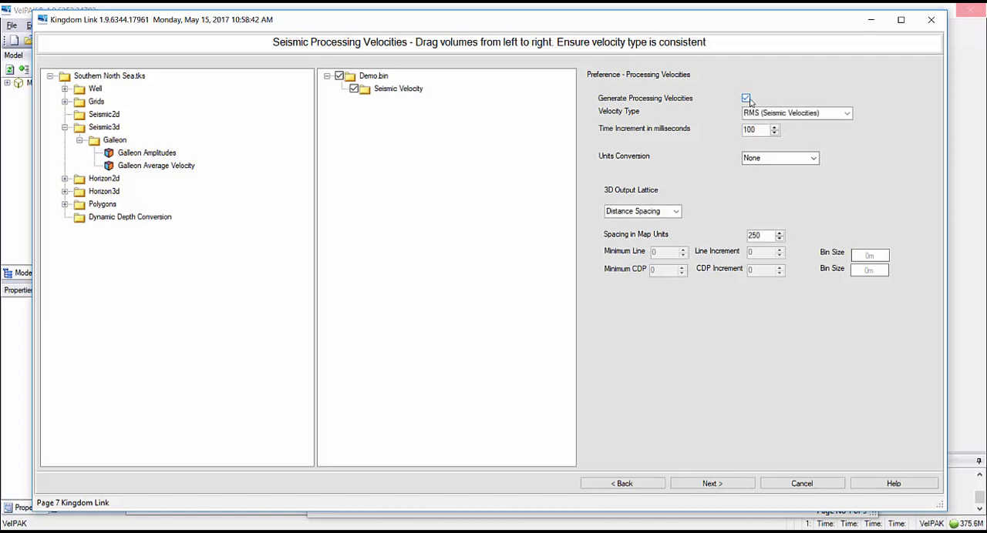
pyautogui.click(845, 114)
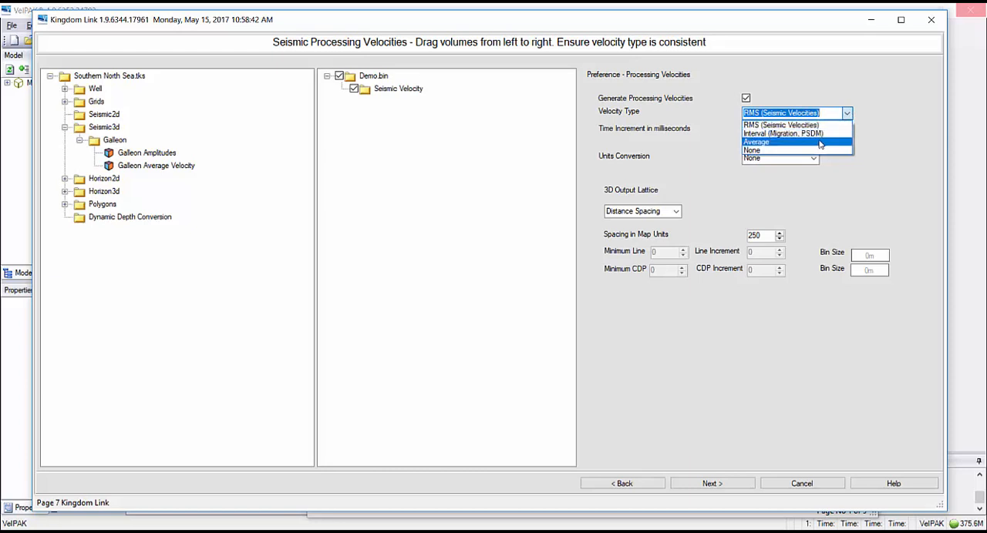
pyautogui.click(696, 160)
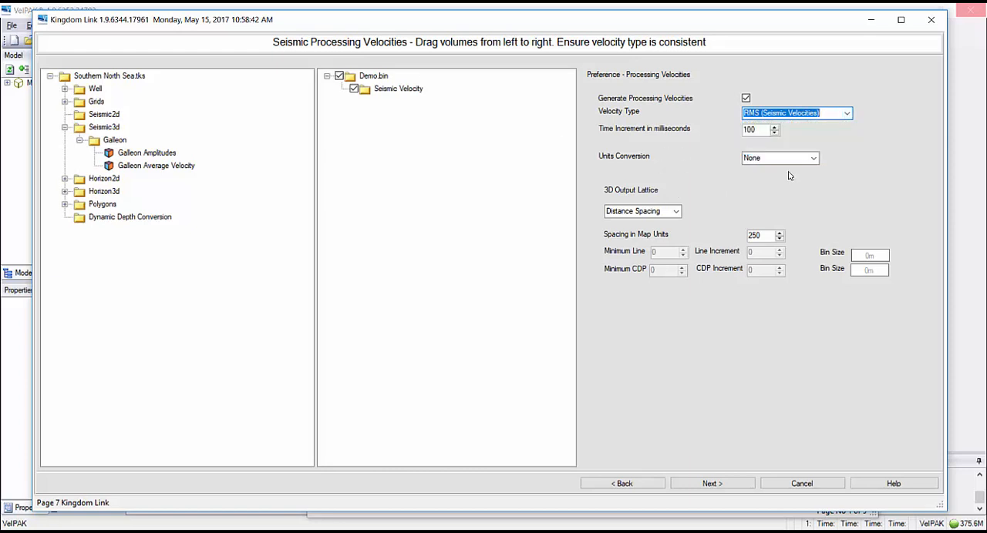
pyautogui.click(766, 130)
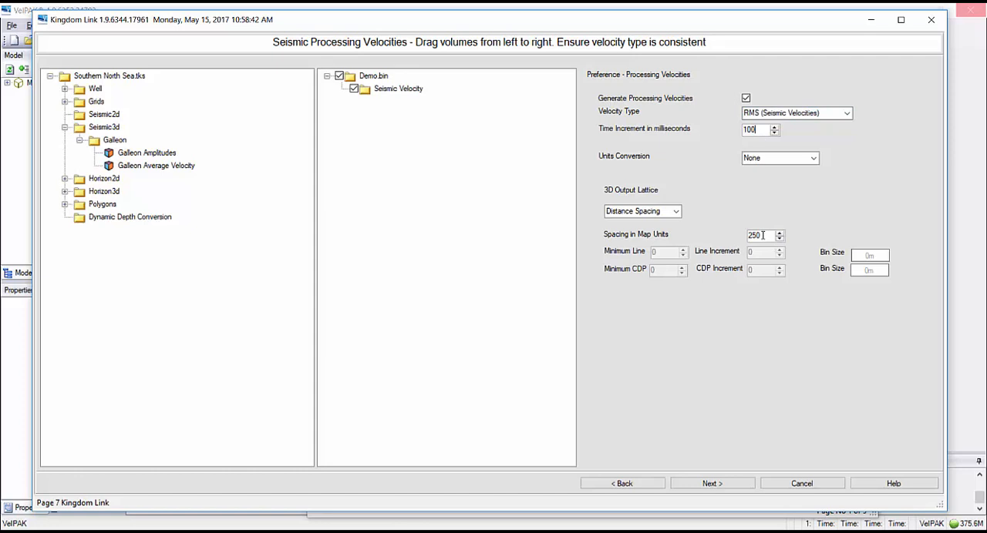
pyautogui.click(762, 235)
pyautogui.click(711, 484)
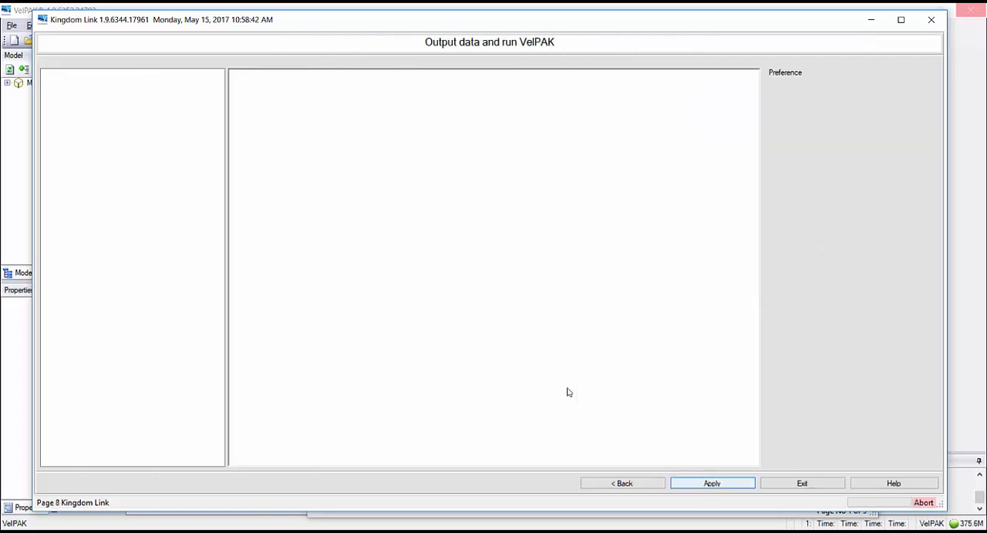
# Output the Demo model data and exit Kingdom Link to load it into VelPAK.
pyautogui.click(711, 484)
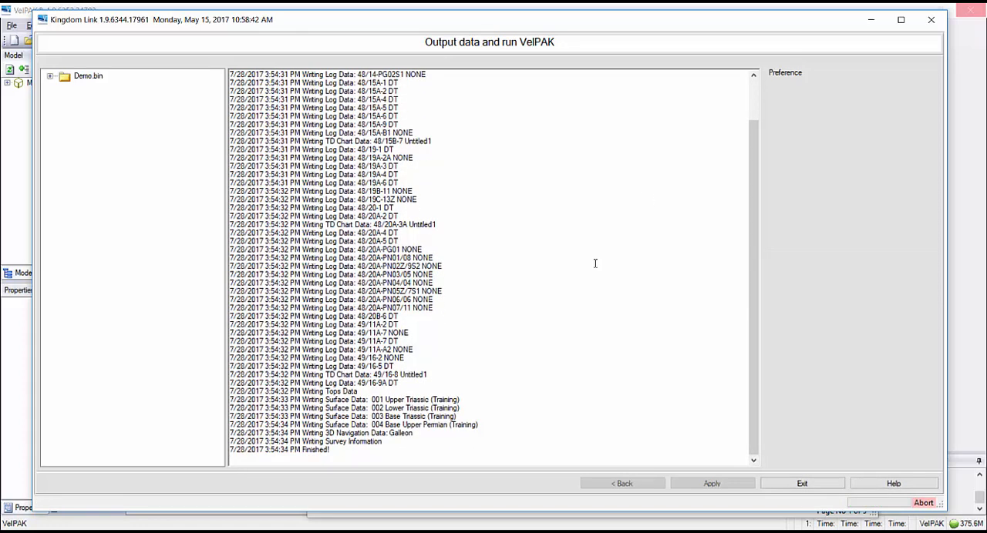
pyautogui.moveTo(333, 453); pyautogui.dragTo(202, 460)
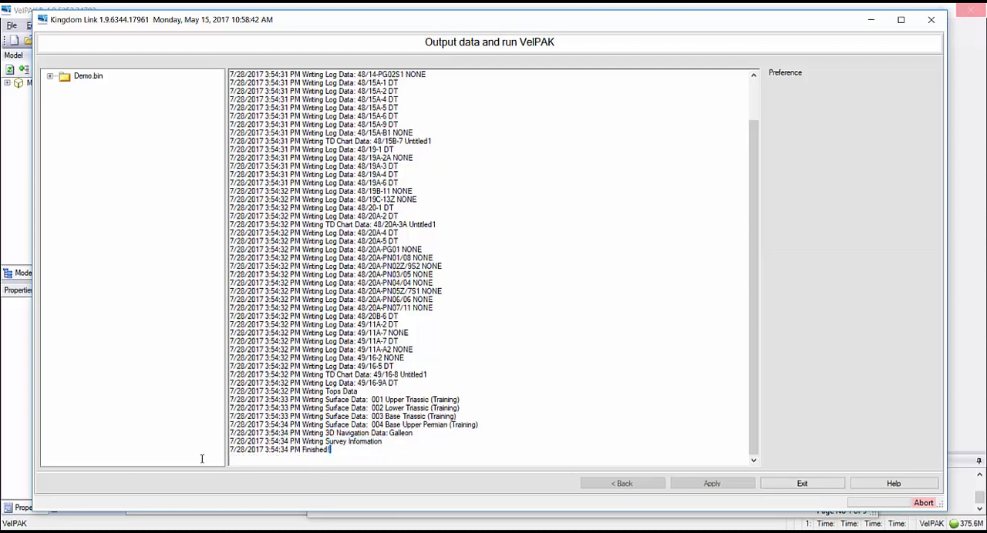
pyautogui.click(802, 482)
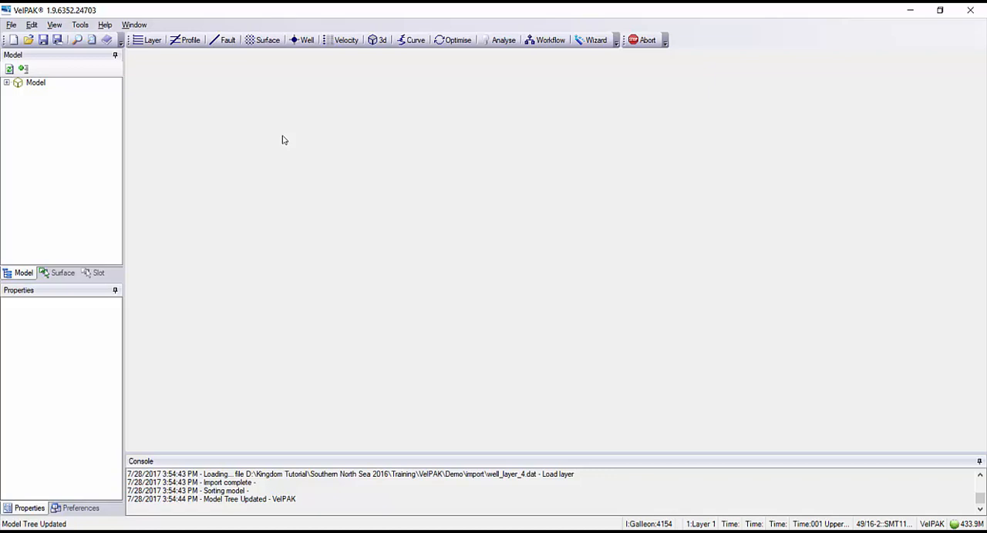
# Open the 3D view and set surfaces 01, 02, 03 and 04 to visible in its display settings.
pyautogui.click(377, 41)
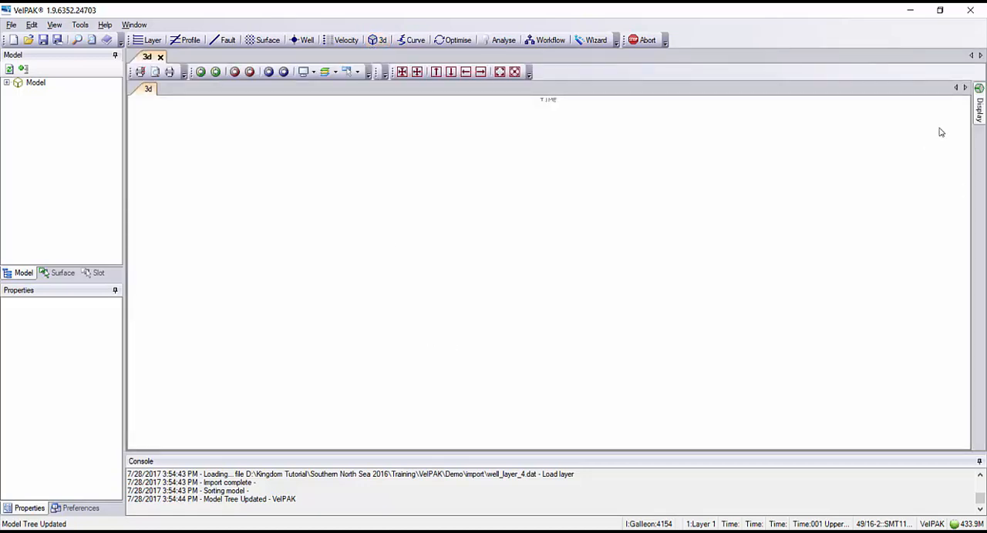
pyautogui.click(979, 105)
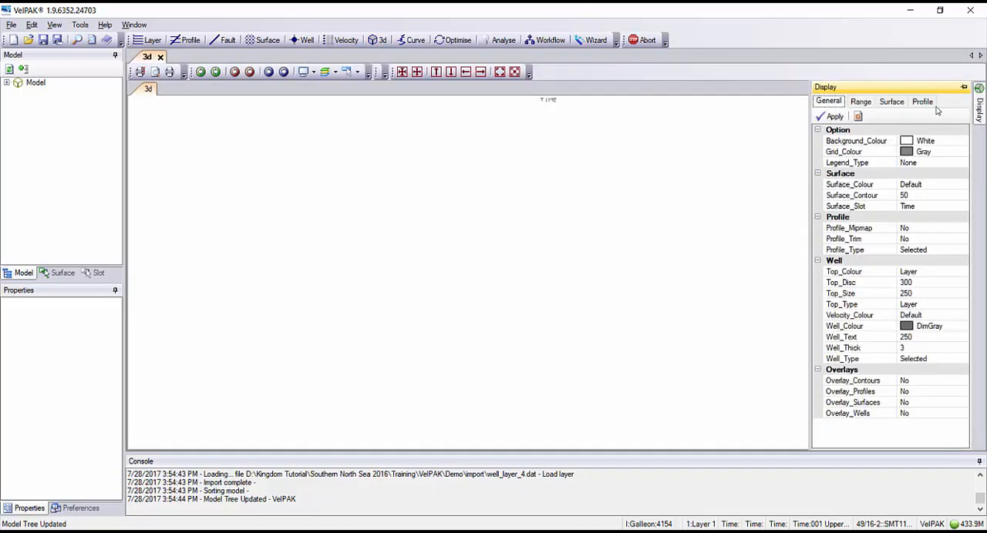
pyautogui.click(897, 106)
pyautogui.click(921, 142)
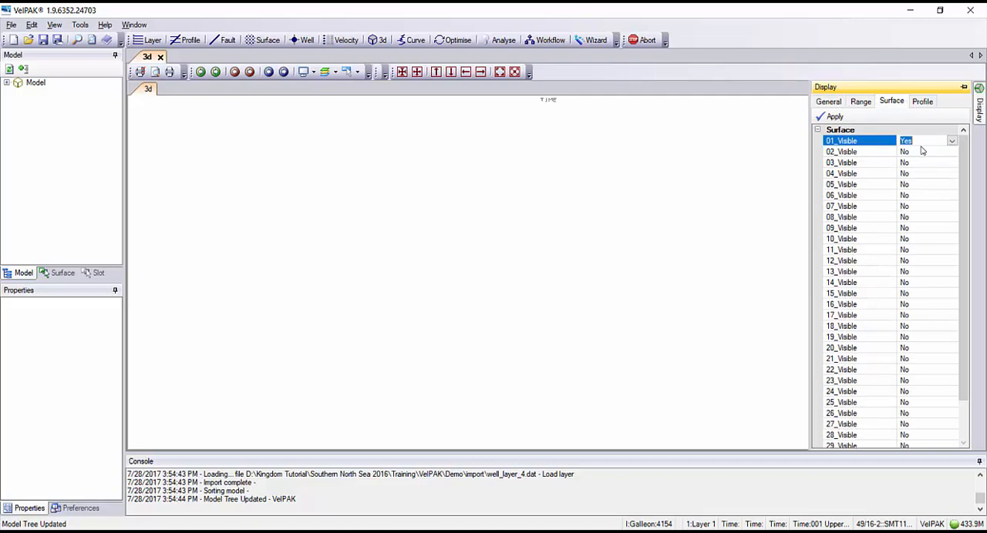
pyautogui.doubleClick(919, 152)
pyautogui.doubleClick(920, 163)
pyautogui.click(919, 174)
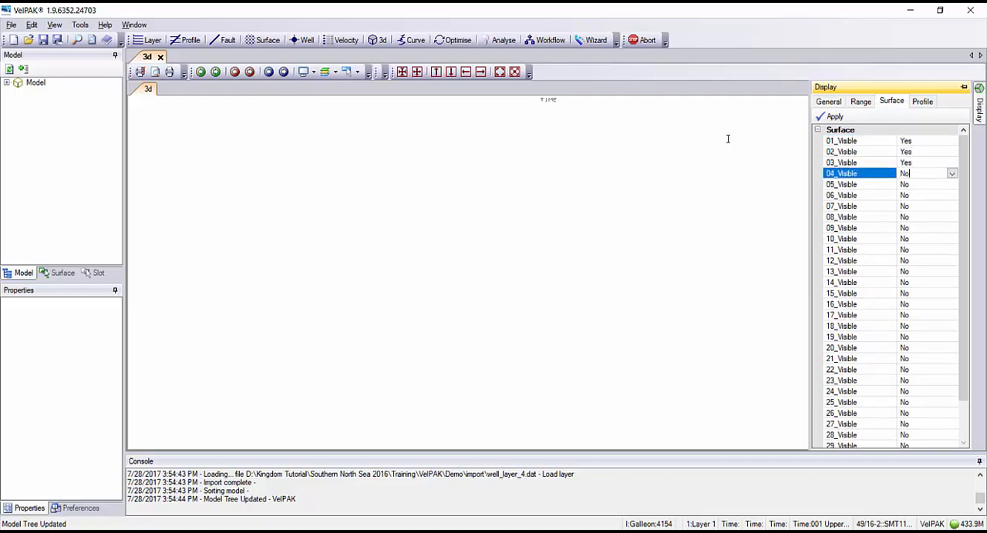
pyautogui.doubleClick(921, 177)
# Set Overlay_Surfaces to Yes, apply the display settings and inspect the time surfaces from different angles.
pyautogui.click(828, 101)
pyautogui.click(916, 393)
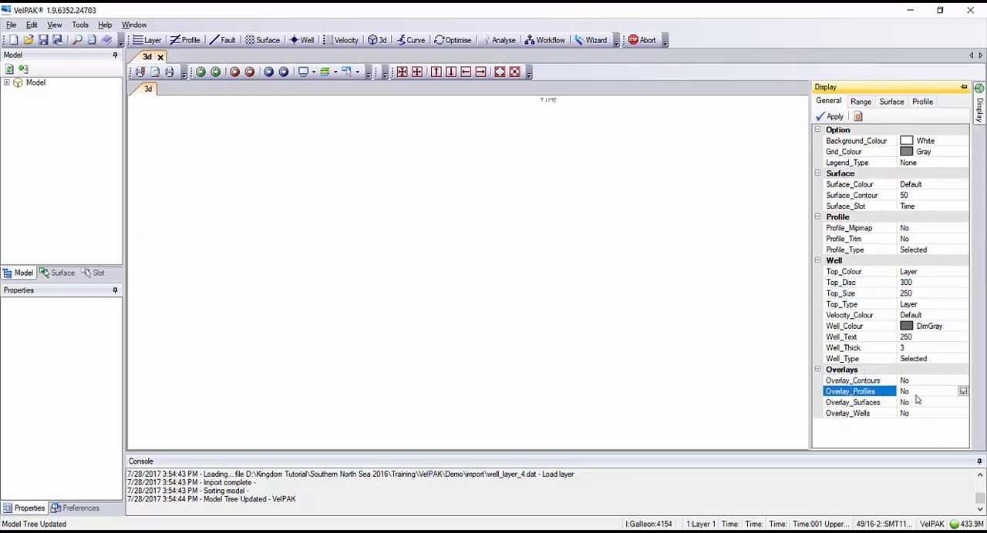
pyautogui.doubleClick(916, 402)
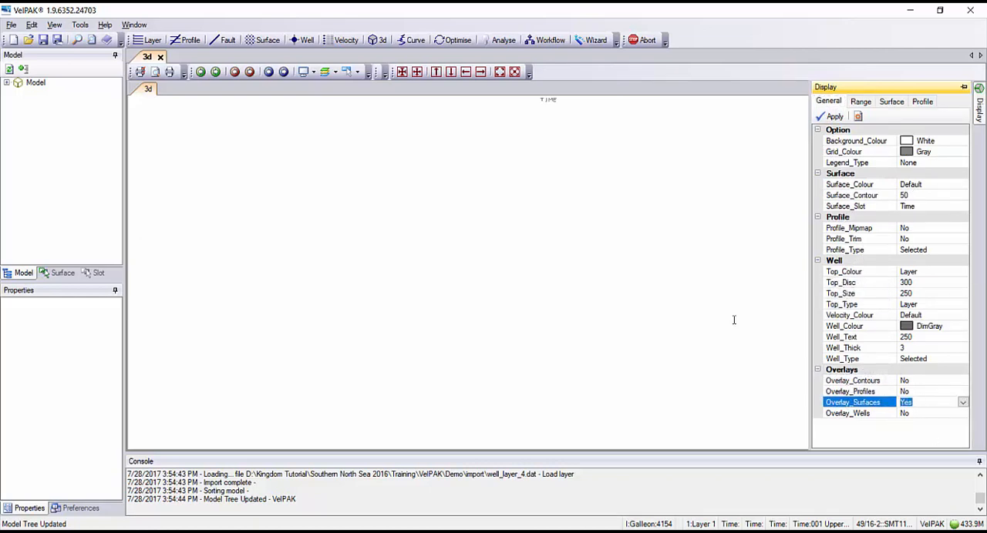
pyautogui.click(831, 116)
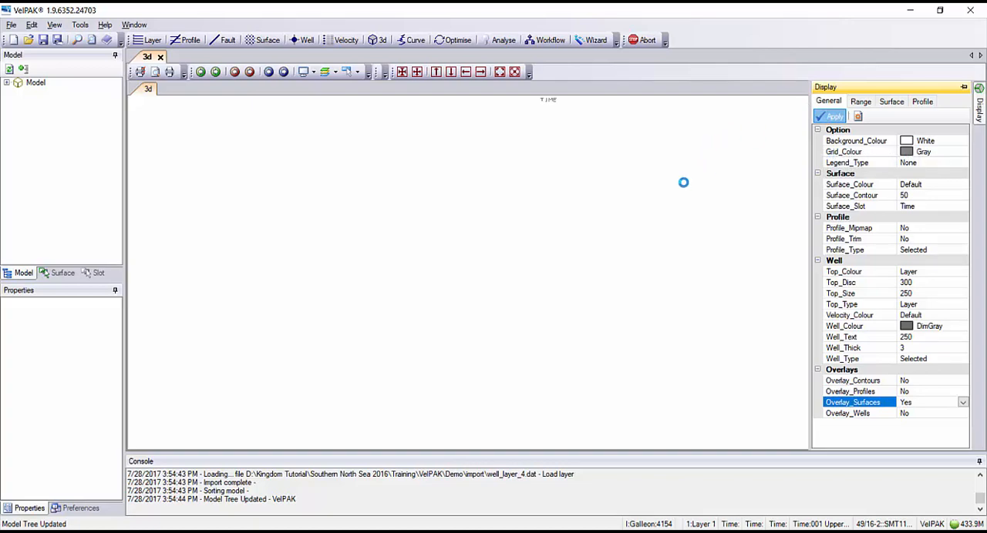
pyautogui.moveTo(692, 364); pyautogui.dragTo(178, 203)
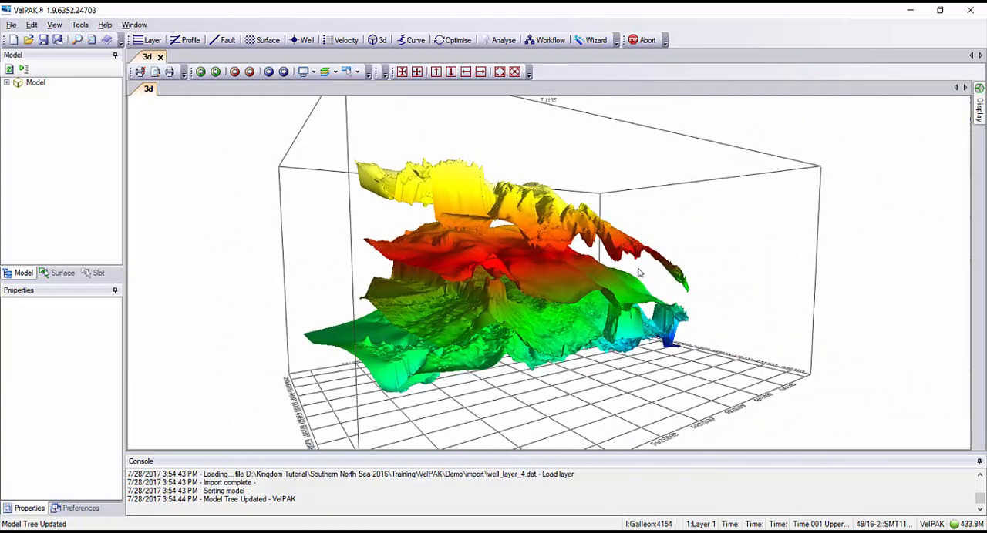
pyautogui.moveTo(640, 272); pyautogui.dragTo(408, 223)
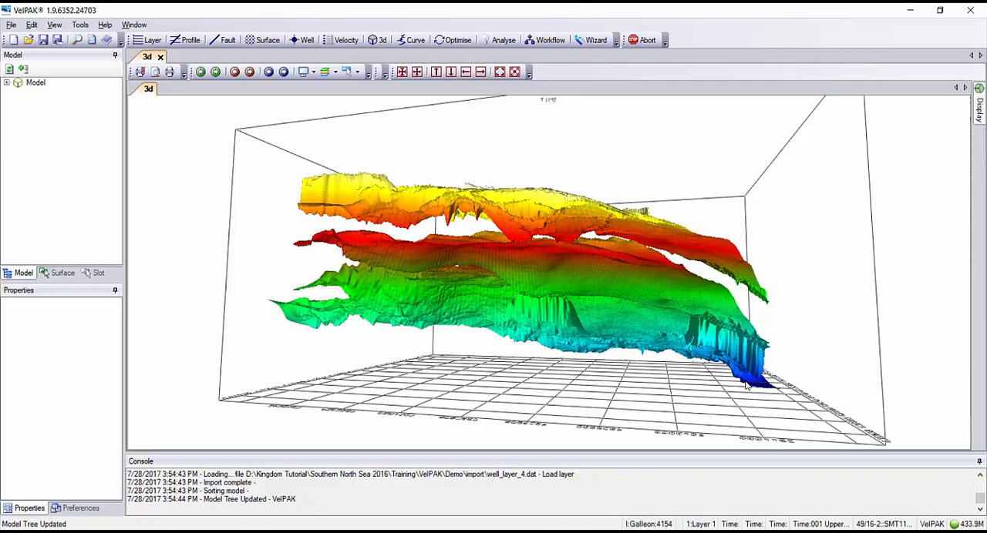
# Open the Well view and display well 48/14-4::SMT1103 from the model's well list.
pyautogui.click(305, 41)
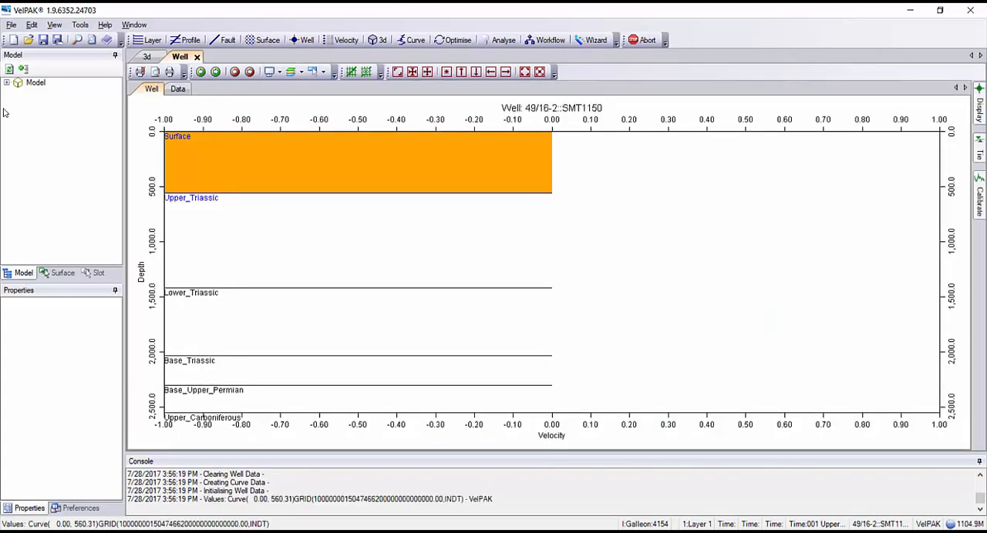
pyautogui.click(9, 84)
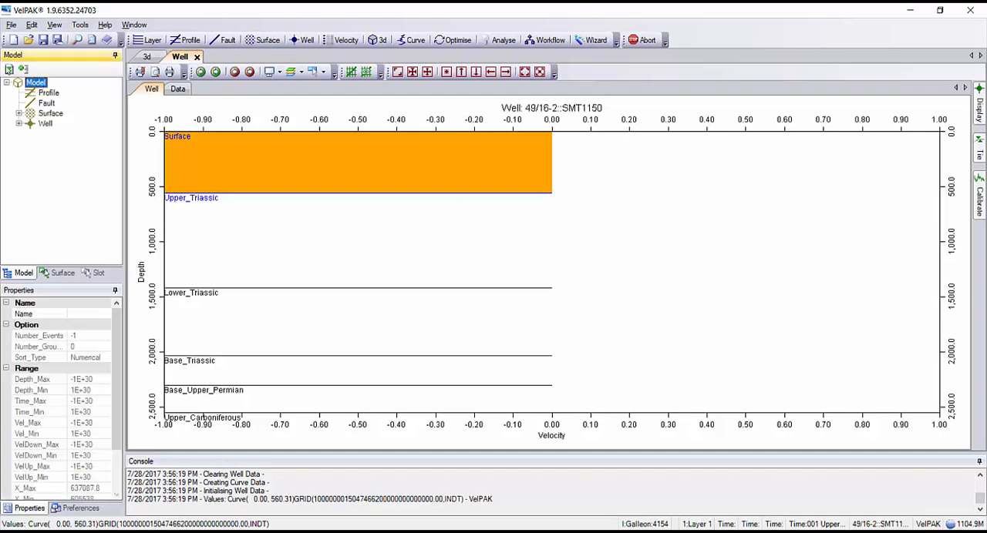
pyautogui.click(19, 123)
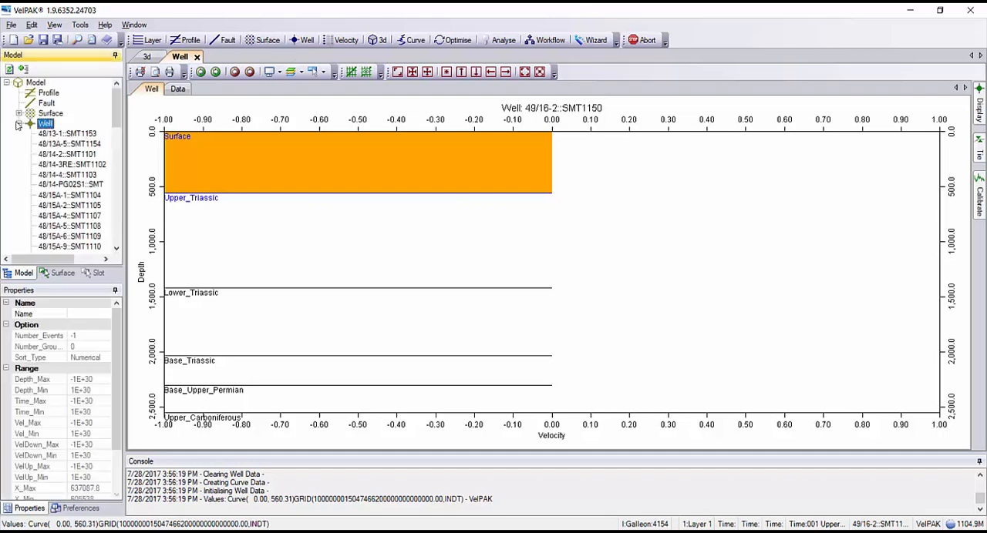
pyautogui.click(54, 175)
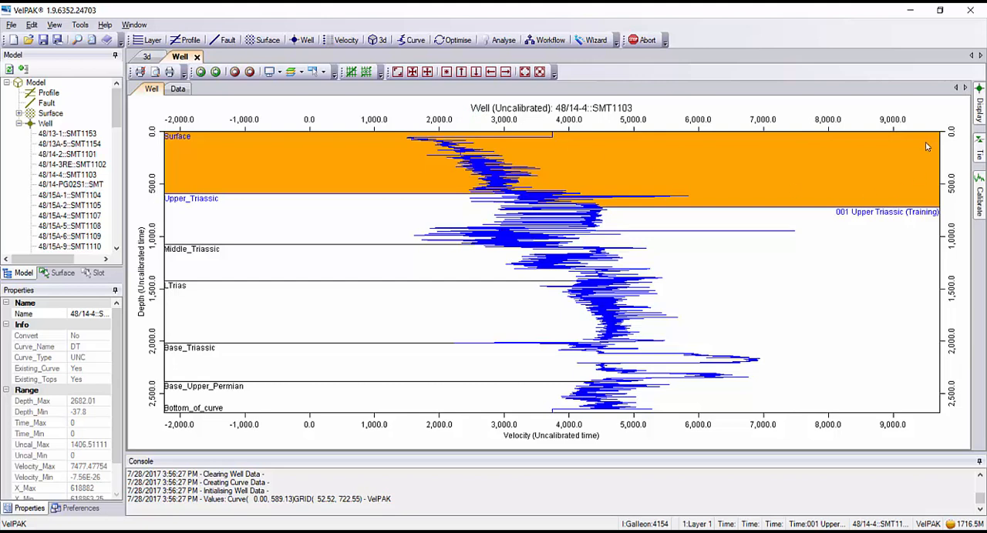
# Set the well plot's Display_Type to Time and apply it.
pyautogui.click(980, 110)
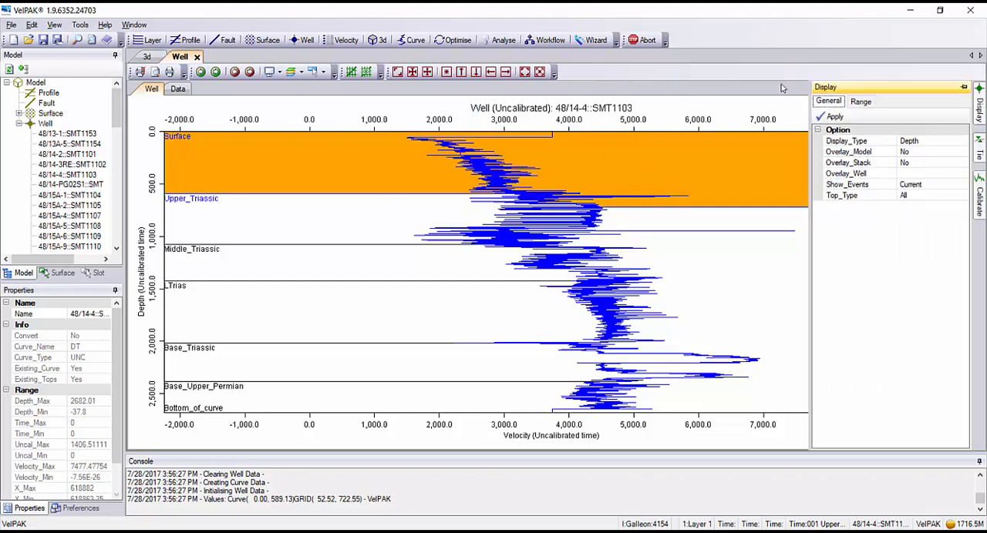
pyautogui.click(962, 142)
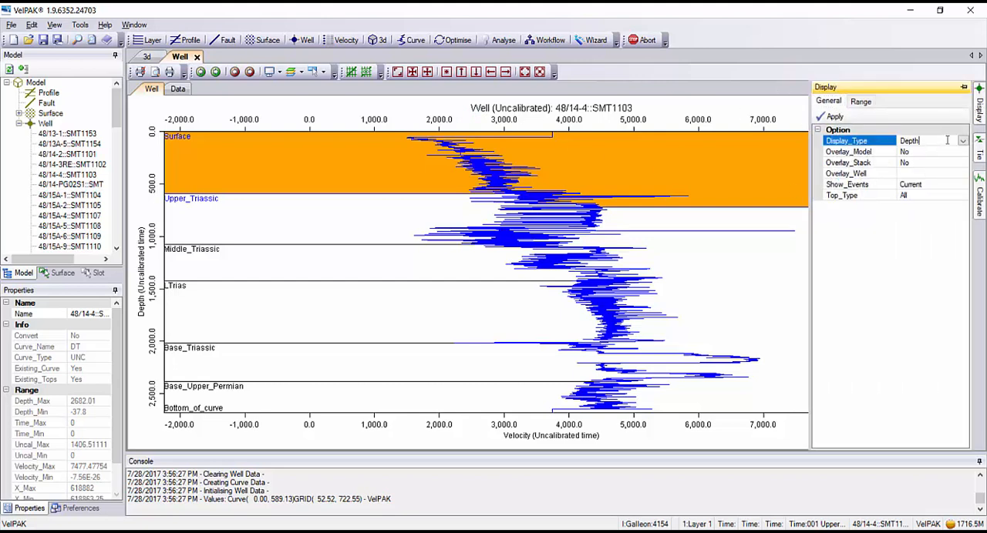
pyautogui.click(962, 142)
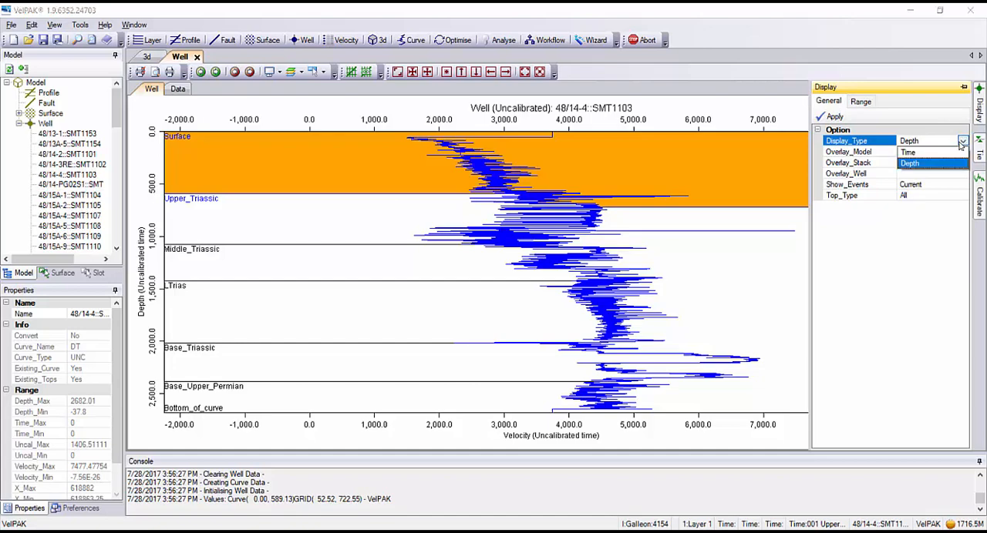
pyautogui.click(912, 152)
pyautogui.click(835, 116)
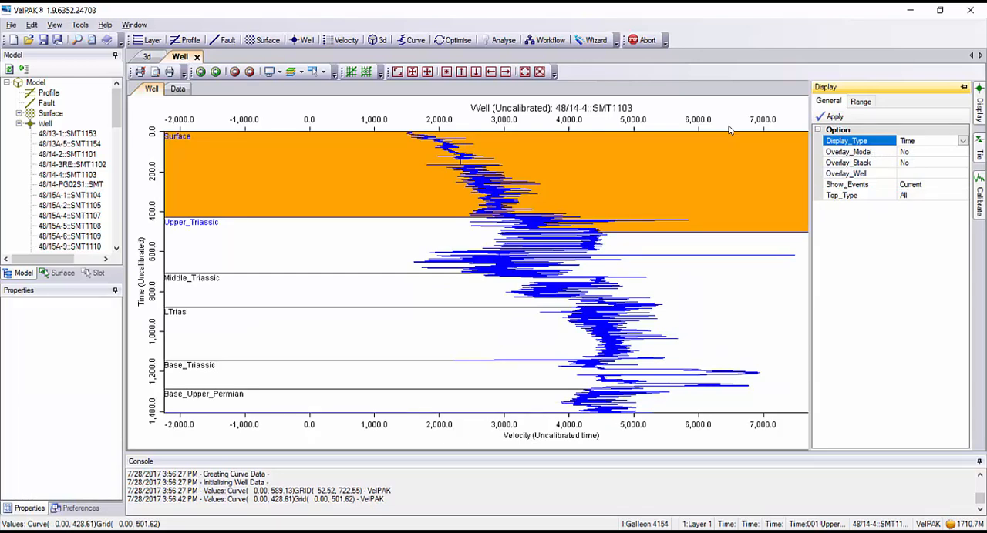
# Set Show_Events to All for the well plot and apply it.
pyautogui.click(960, 187)
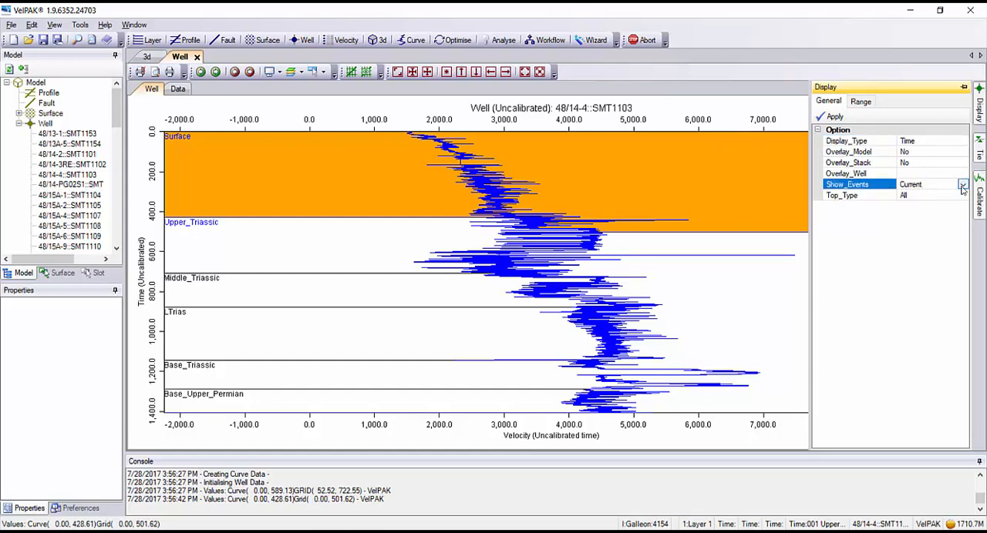
pyautogui.click(964, 186)
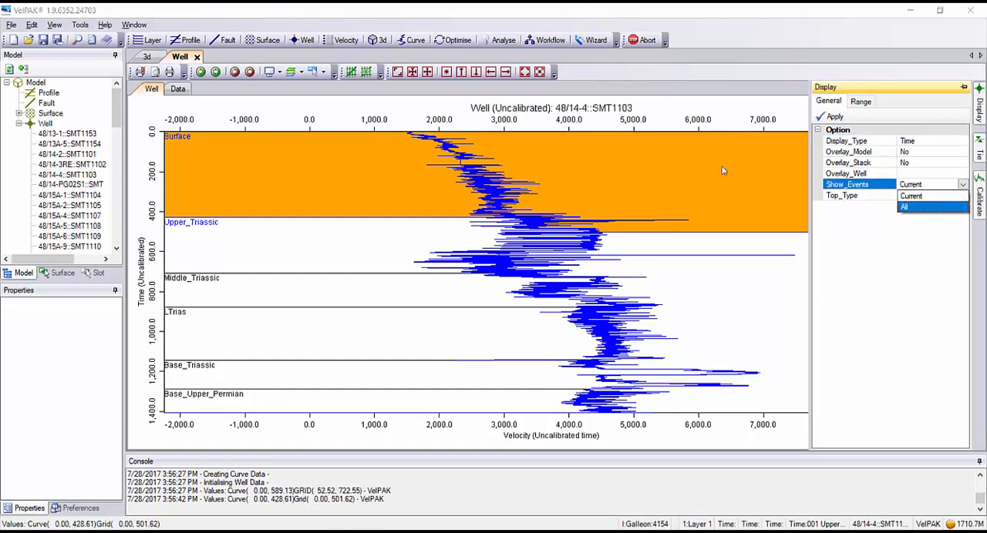
pyautogui.click(911, 210)
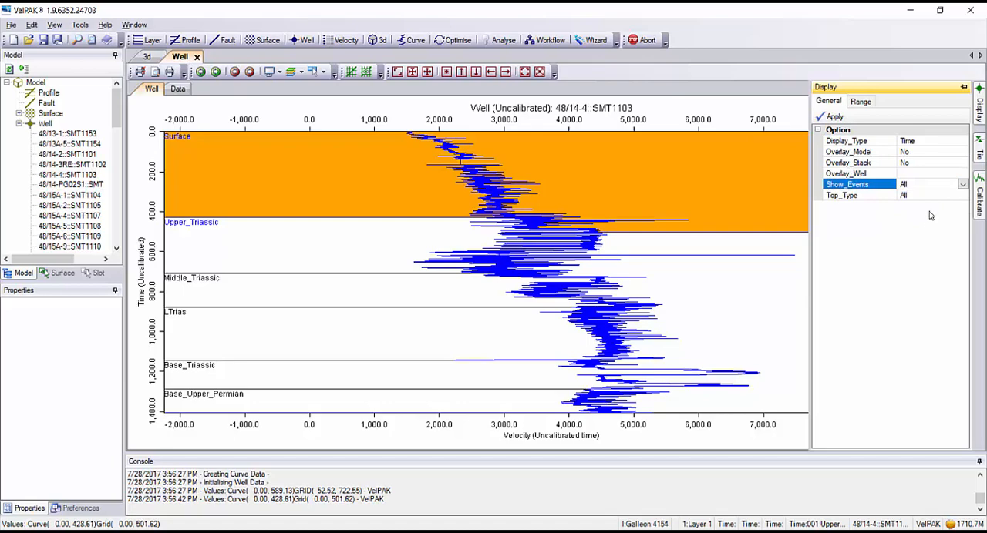
pyautogui.click(831, 116)
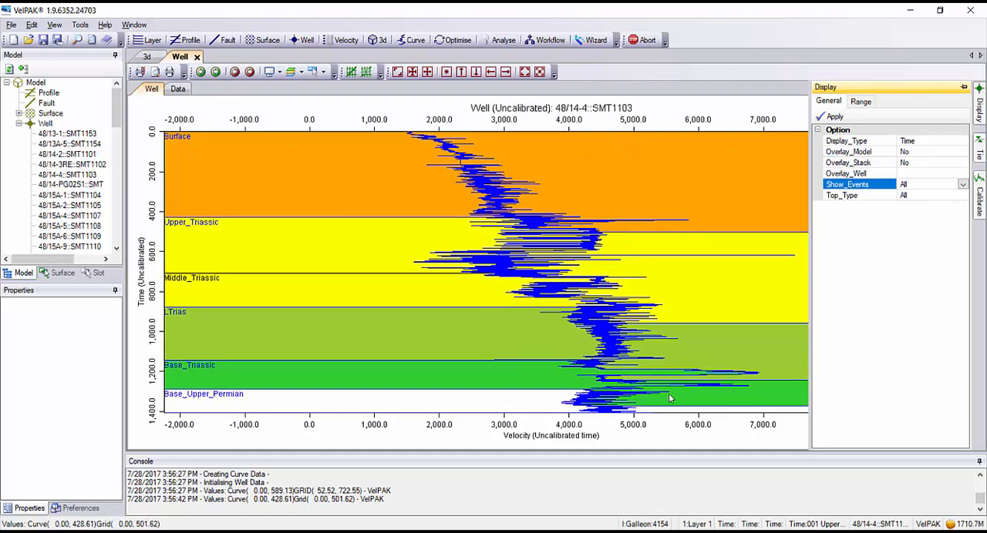
# Calibrate the well curves with Type Event, Wells All and Event 1.
pyautogui.click(980, 196)
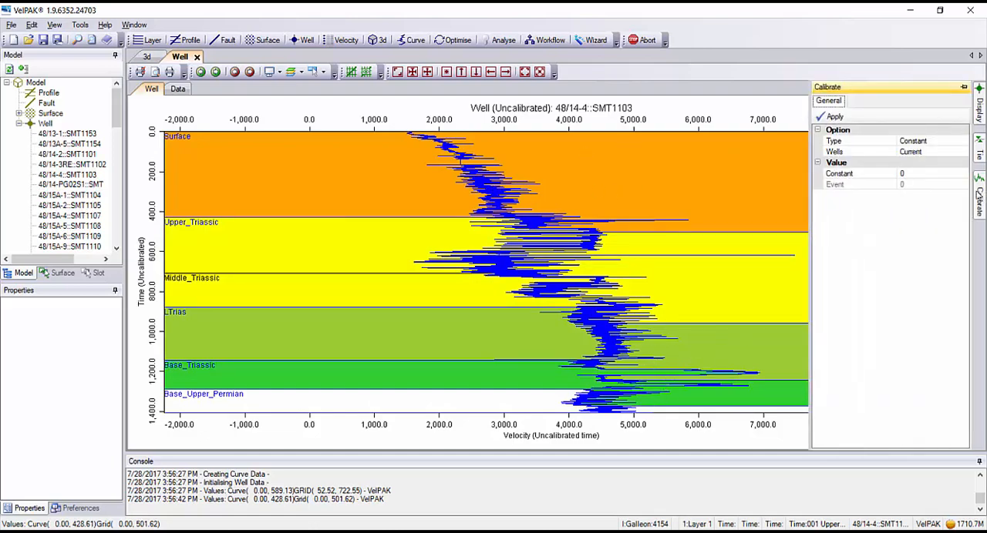
pyautogui.click(931, 141)
pyautogui.click(962, 141)
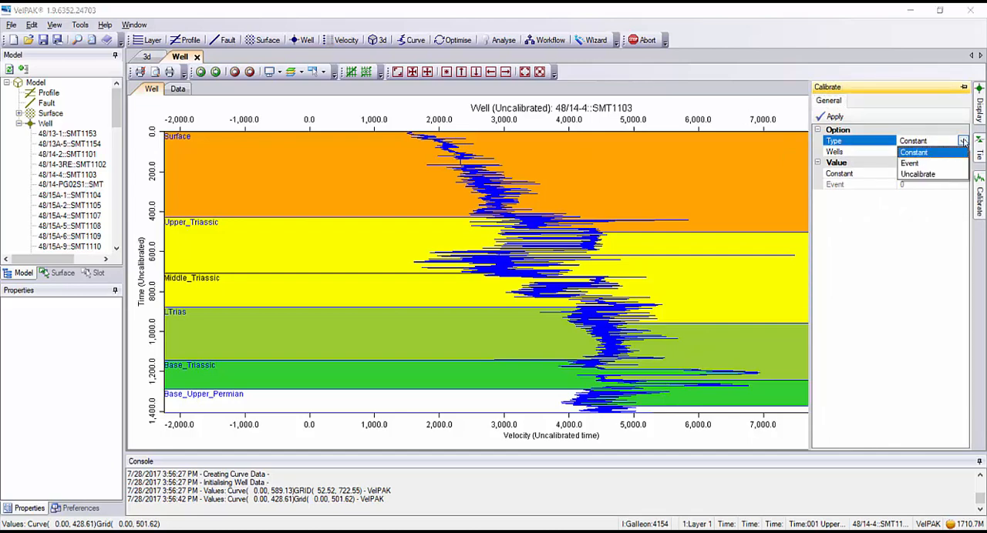
pyautogui.click(914, 164)
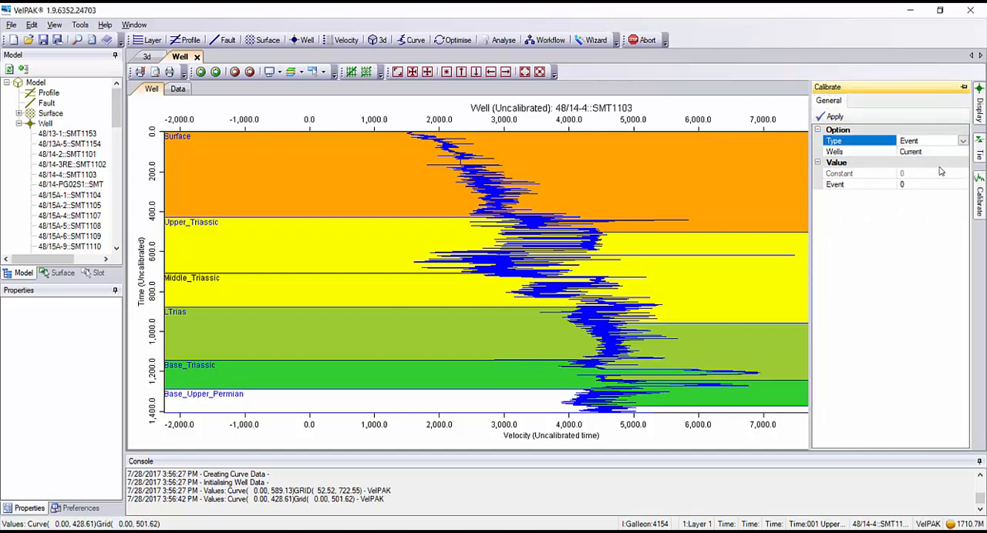
pyautogui.click(929, 151)
pyautogui.click(962, 152)
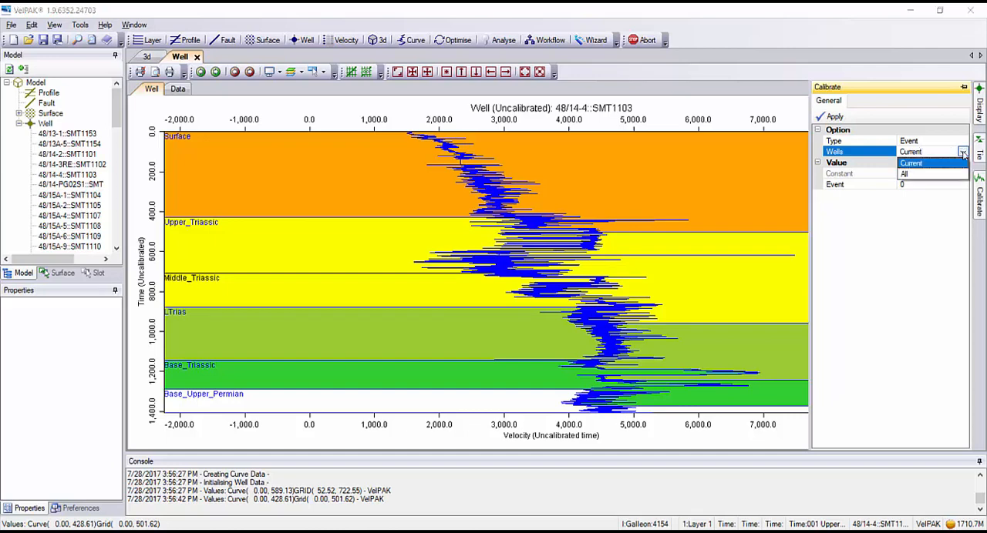
pyautogui.click(916, 176)
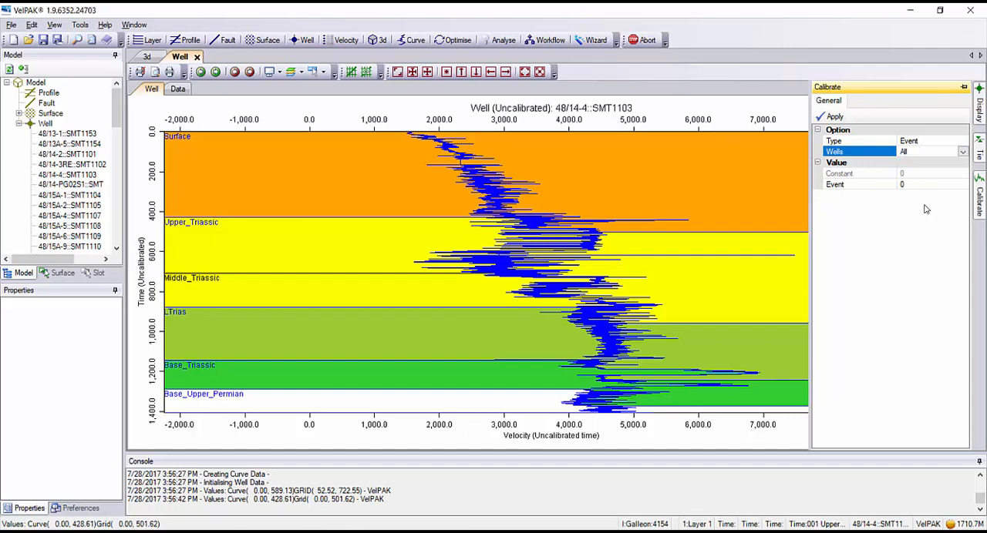
pyautogui.click(912, 184)
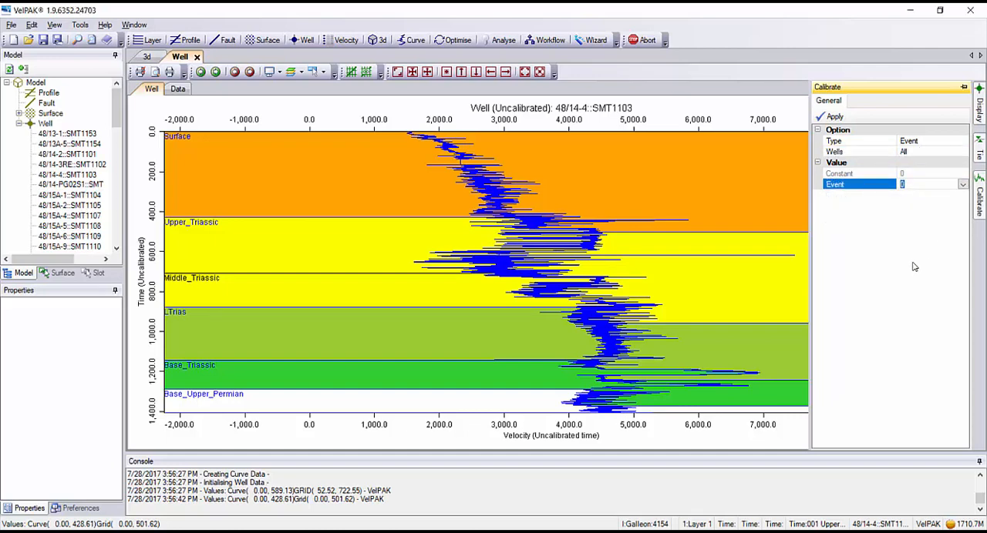
pyautogui.write('1')
pyautogui.click(916, 154)
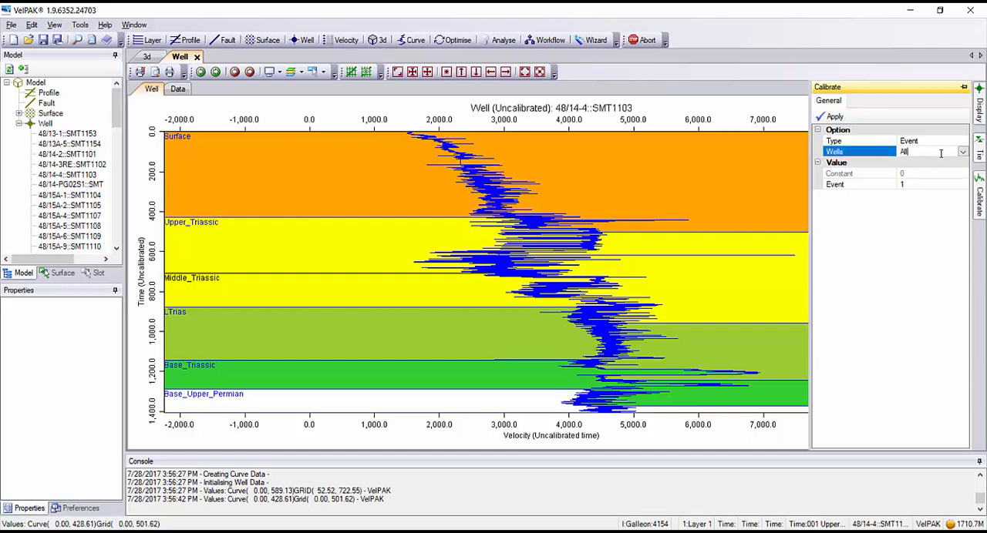
pyautogui.click(835, 116)
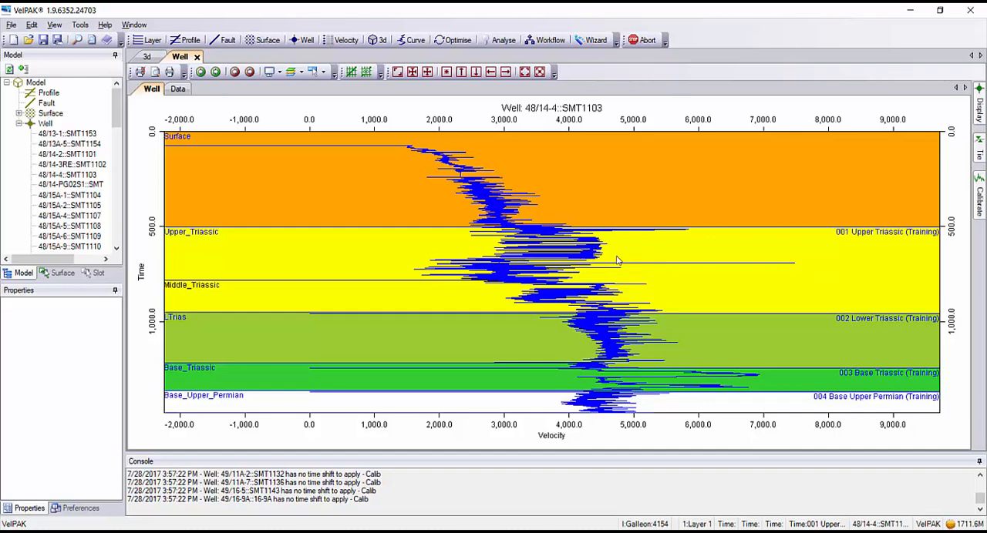
# In Log editing mode, delete the outlying high-velocity curve points of the spike between Upper_Triassic and Middle_Triassic.
pyautogui.click(322, 72)
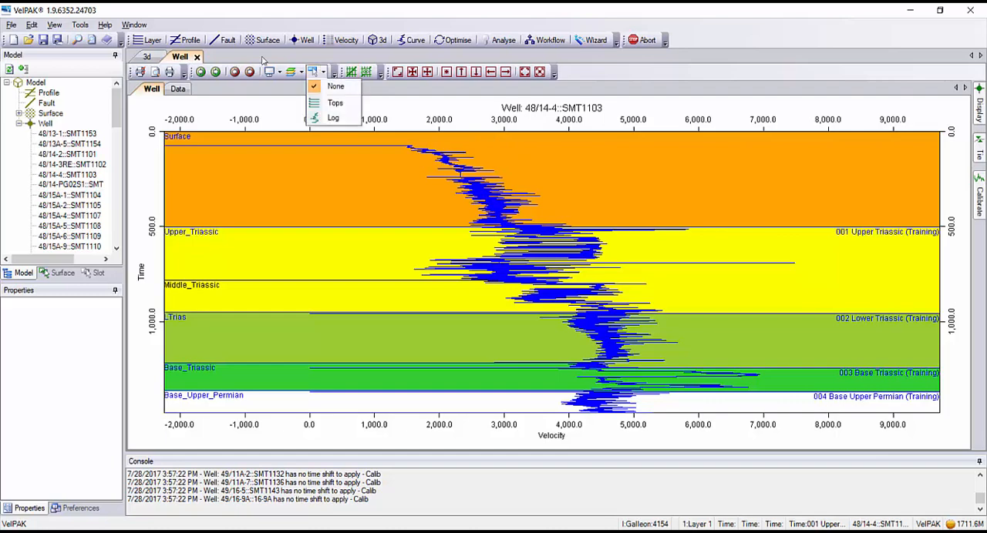
pyautogui.click(333, 117)
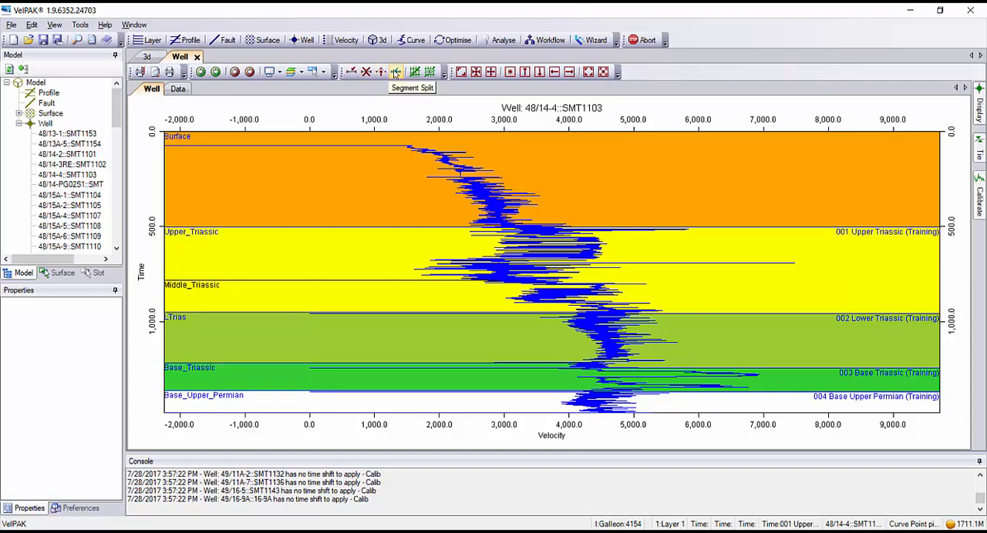
pyautogui.click(366, 72)
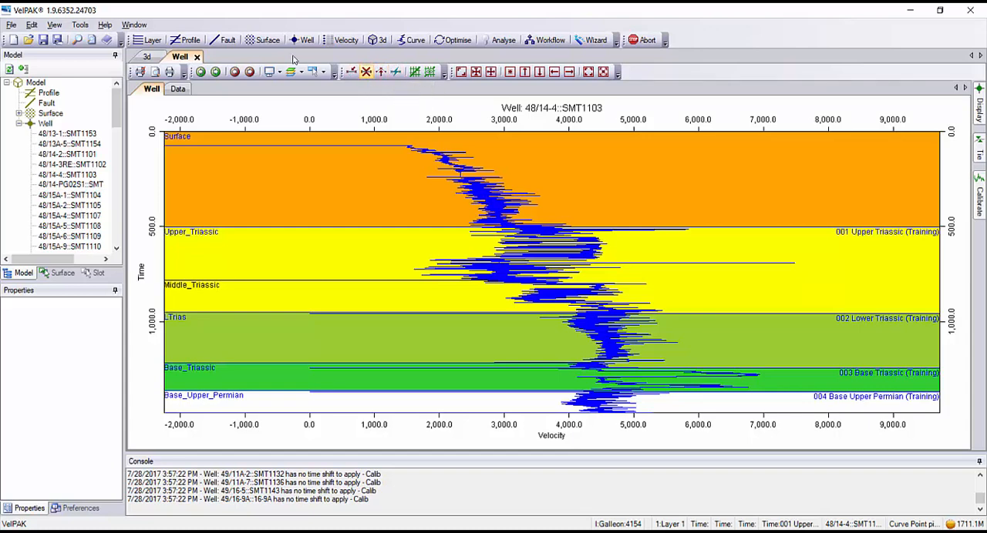
pyautogui.click(793, 267)
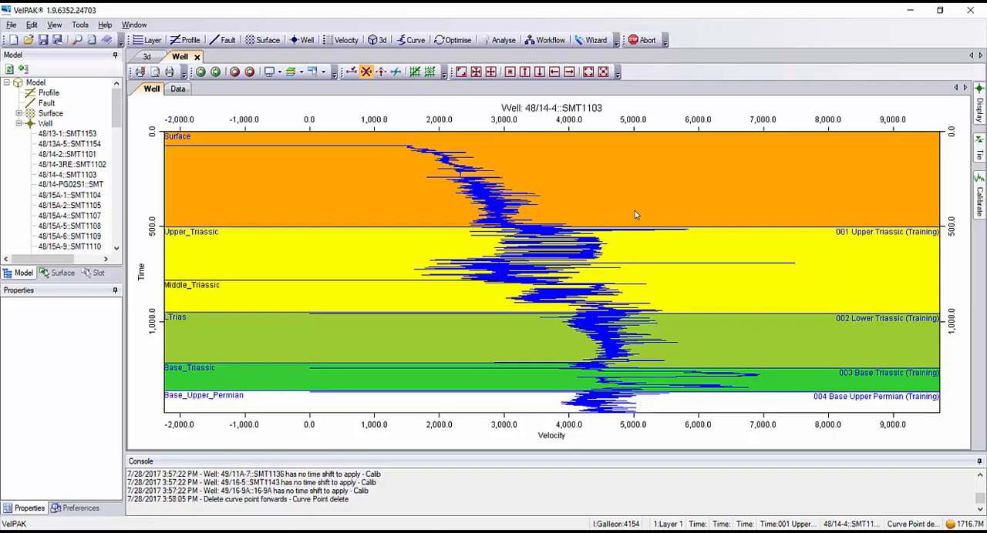
pyautogui.click(738, 267)
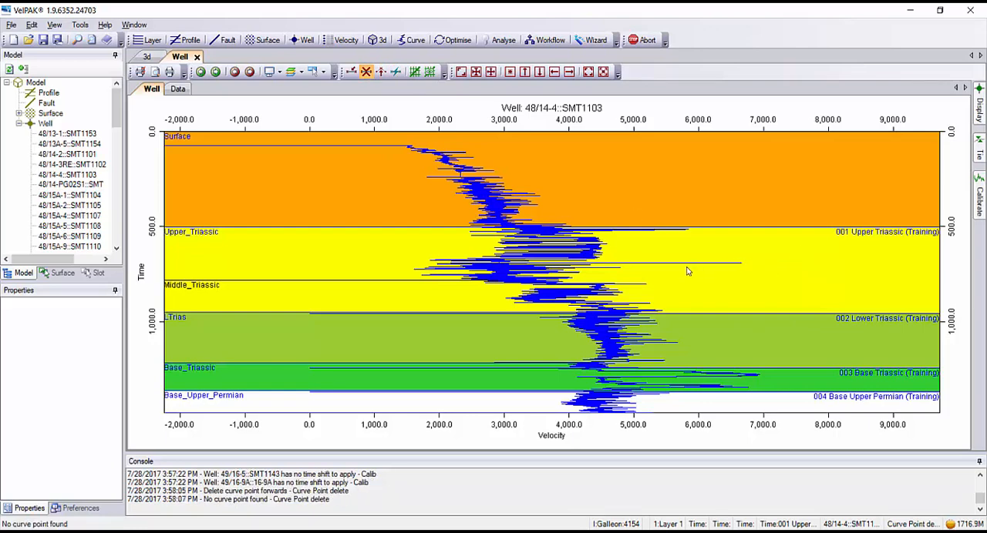
pyautogui.click(740, 267)
pyautogui.click(524, 216)
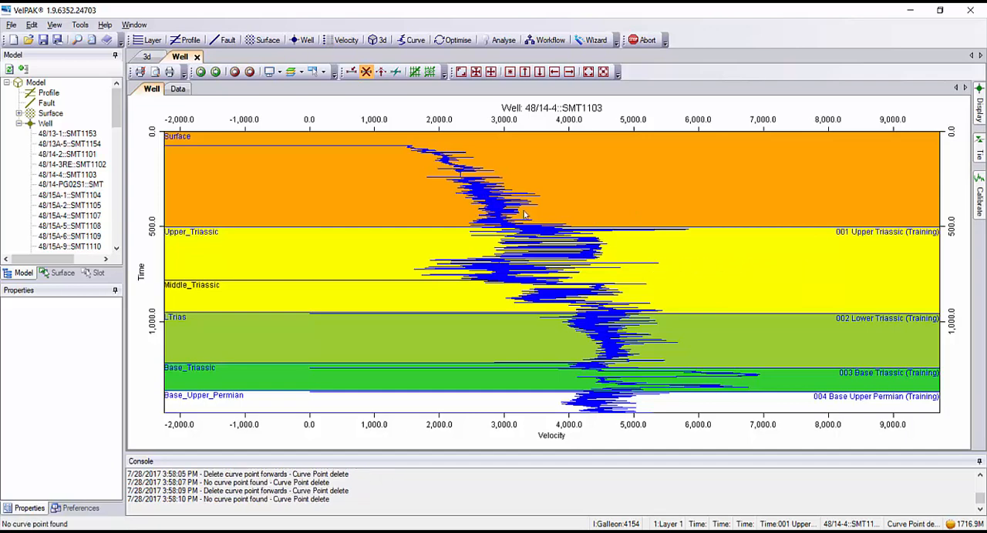
pyautogui.click(656, 267)
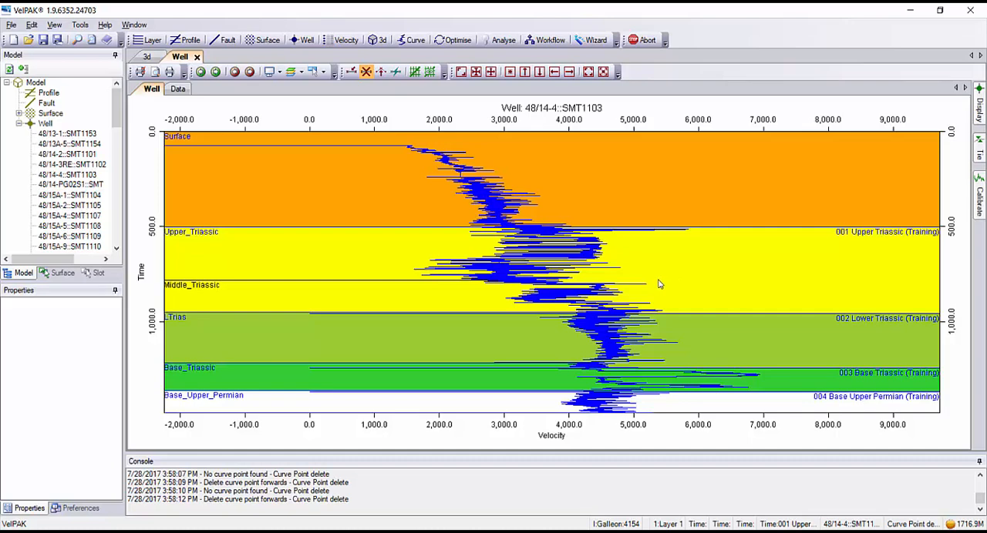
# Run the Wizard for event 1 (Layer 1) and review its depth conversion methods and the well's velocity curve.
pyautogui.click(592, 41)
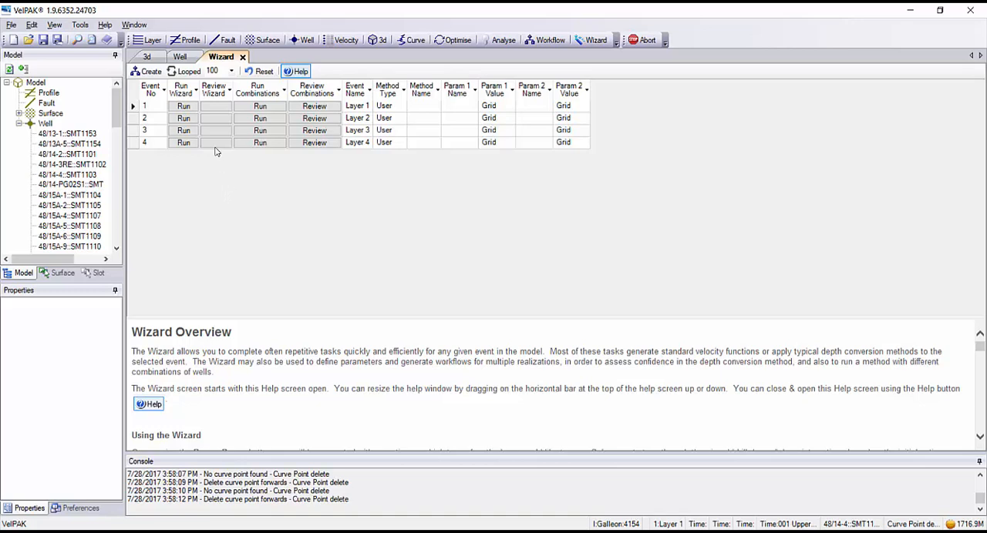
pyautogui.click(184, 106)
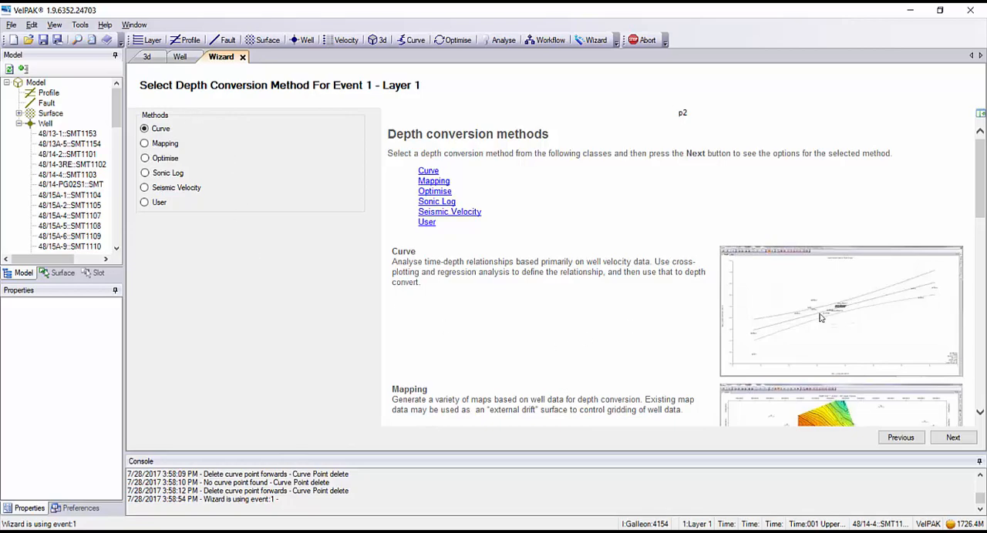
pyautogui.moveTo(981, 147)
pyautogui.mouseDown()
pyautogui.moveTo(981, 225)
pyautogui.moveTo(980, 147)
pyautogui.mouseUp()
pyautogui.click(952, 444)
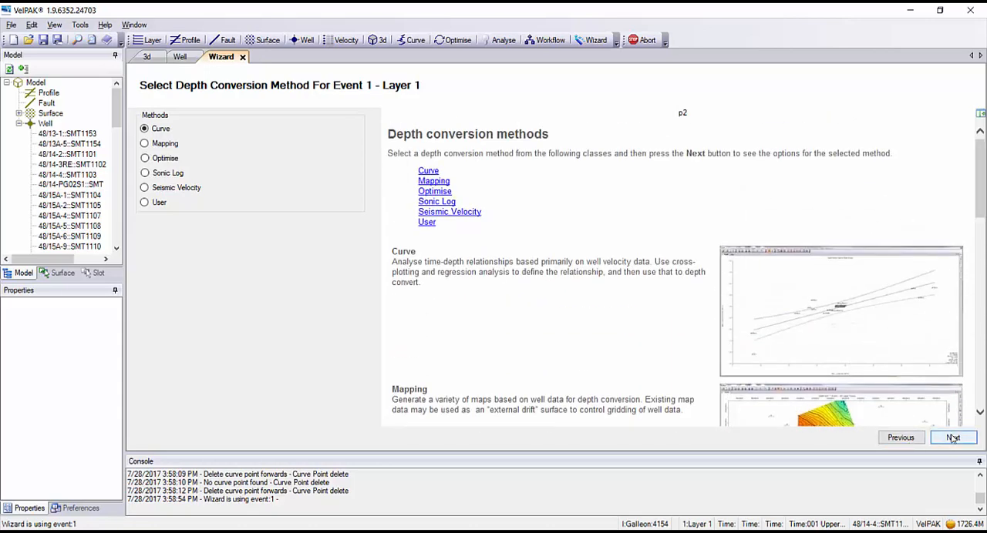
pyautogui.click(185, 59)
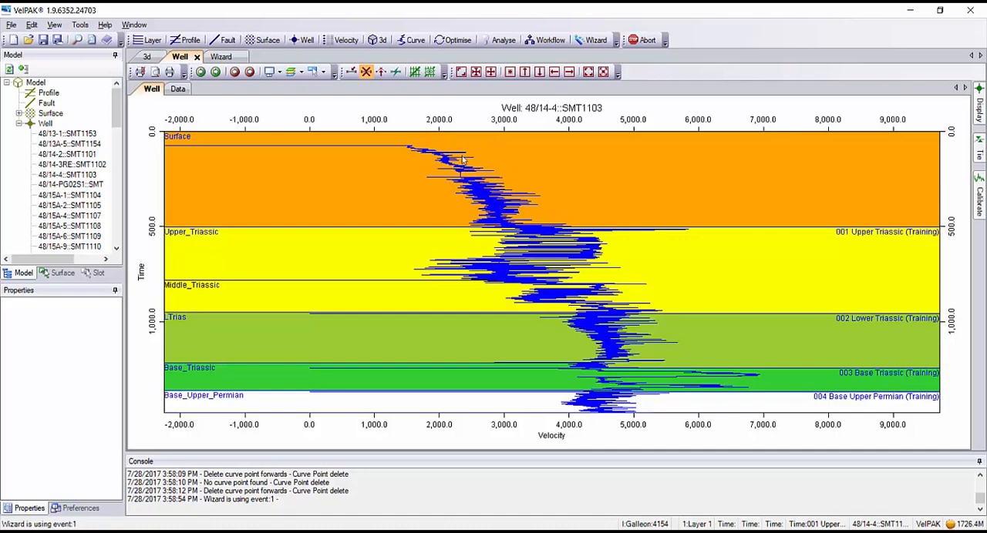
pyautogui.click(220, 55)
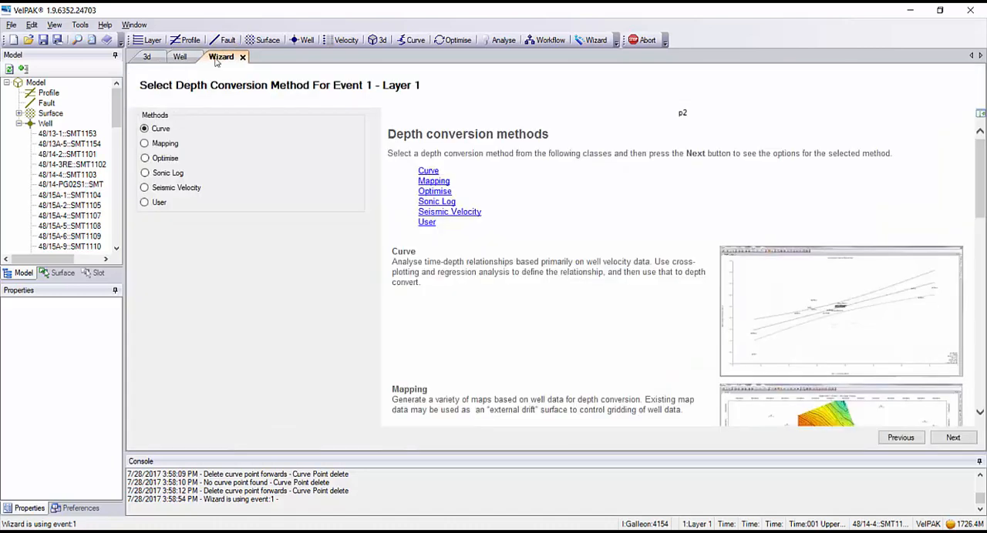
# Select the Optimise method and proceed with From Seismic Datum and Fit To Well Curves to the parameter space page.
pyautogui.click(154, 161)
pyautogui.click(954, 438)
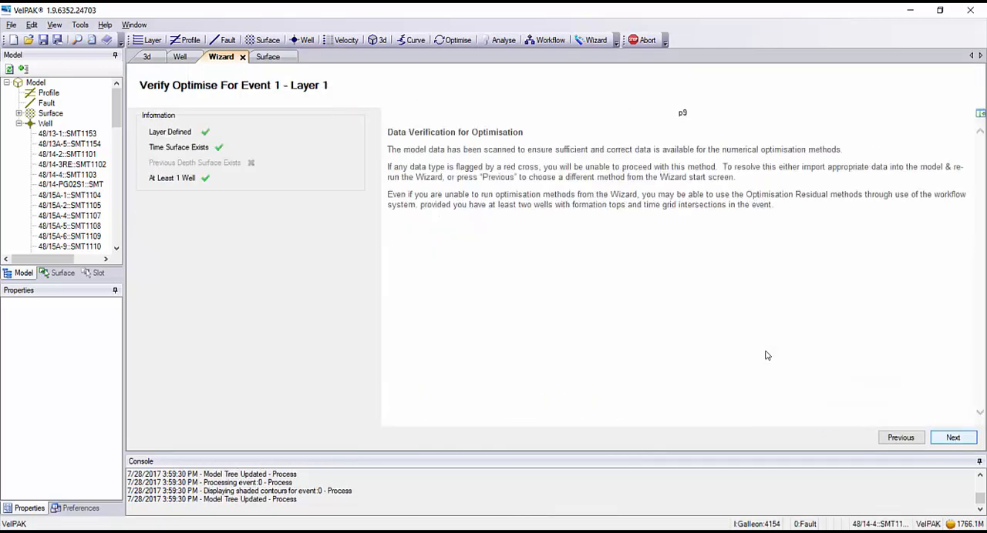
pyautogui.click(953, 438)
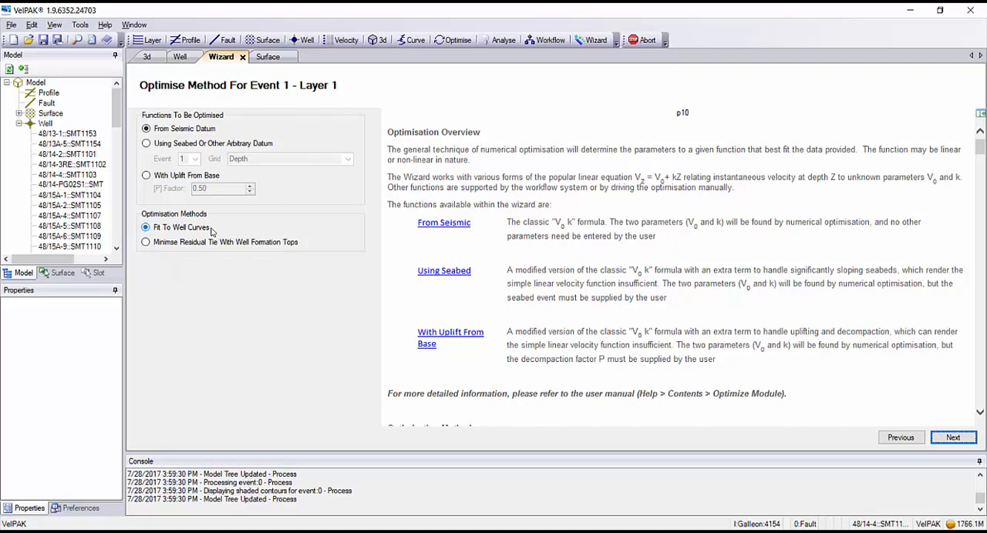
pyautogui.click(953, 439)
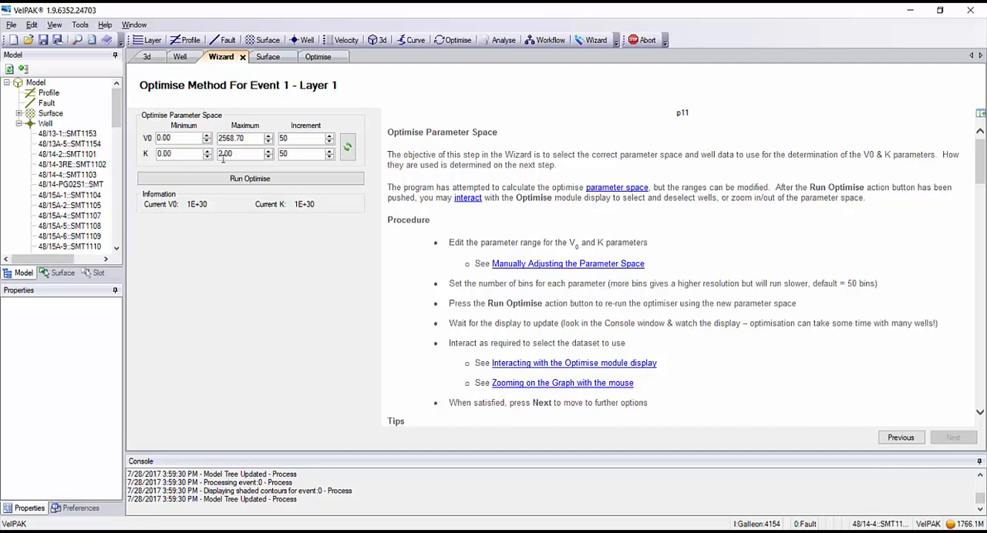
# Run the optimiser for Layer 1 with the proposed V0 and K ranges and turn off Line_Fit on the layer fit graph.
pyautogui.click(231, 182)
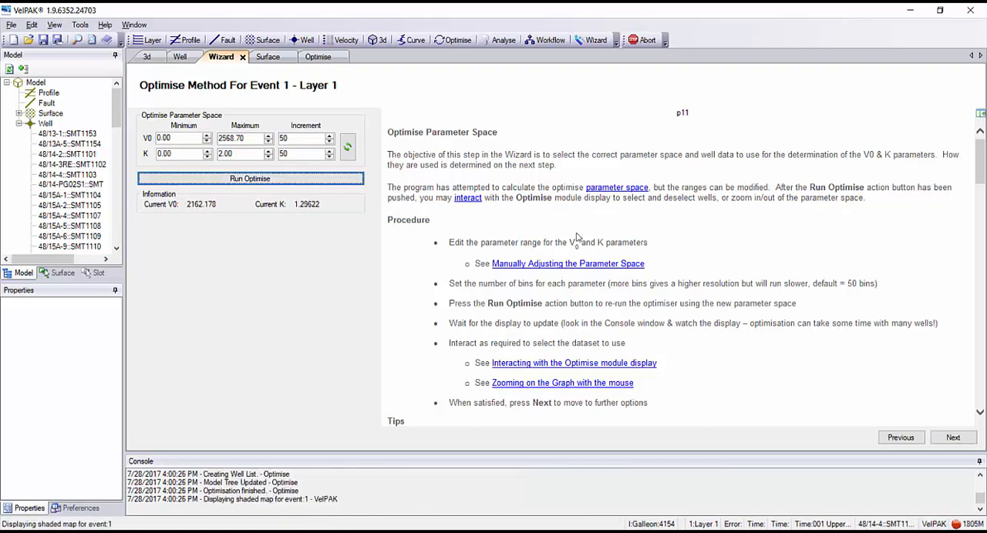
pyautogui.click(317, 58)
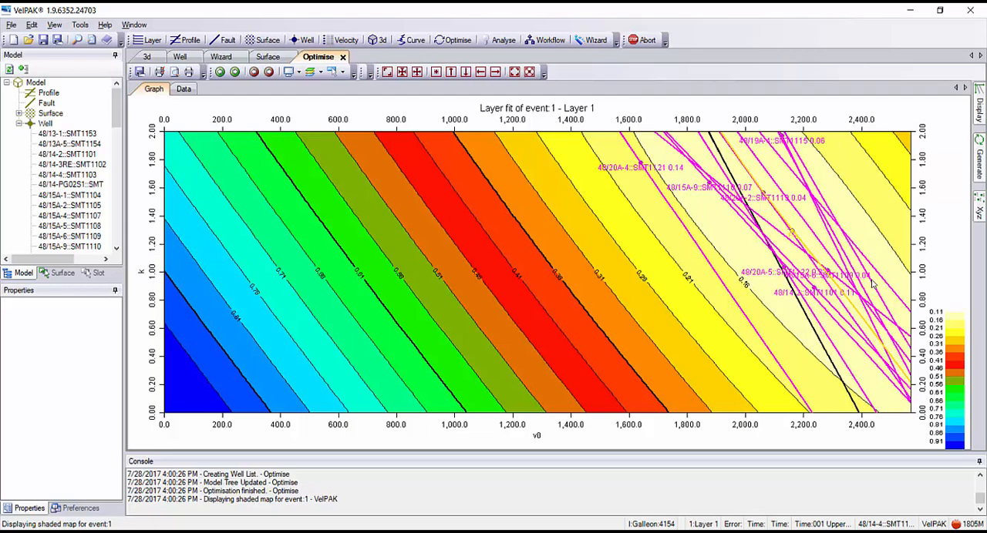
pyautogui.moveTo(980, 112)
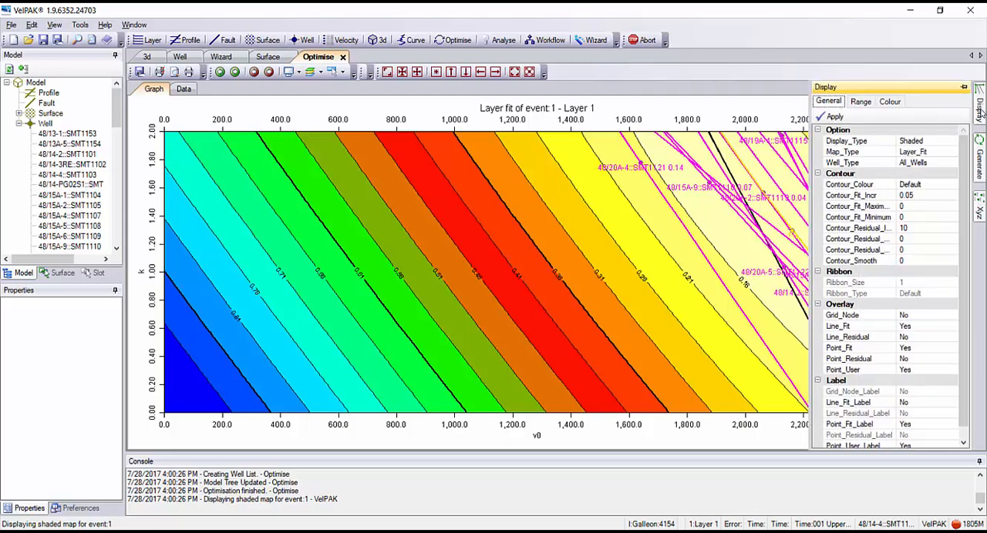
pyautogui.scroll(-1, 964, 332)
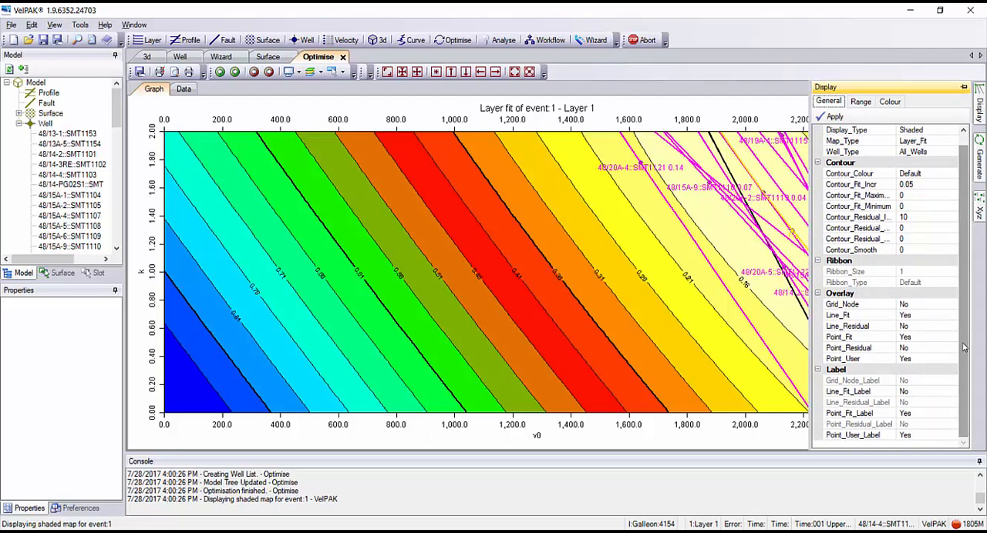
pyautogui.doubleClick(925, 315)
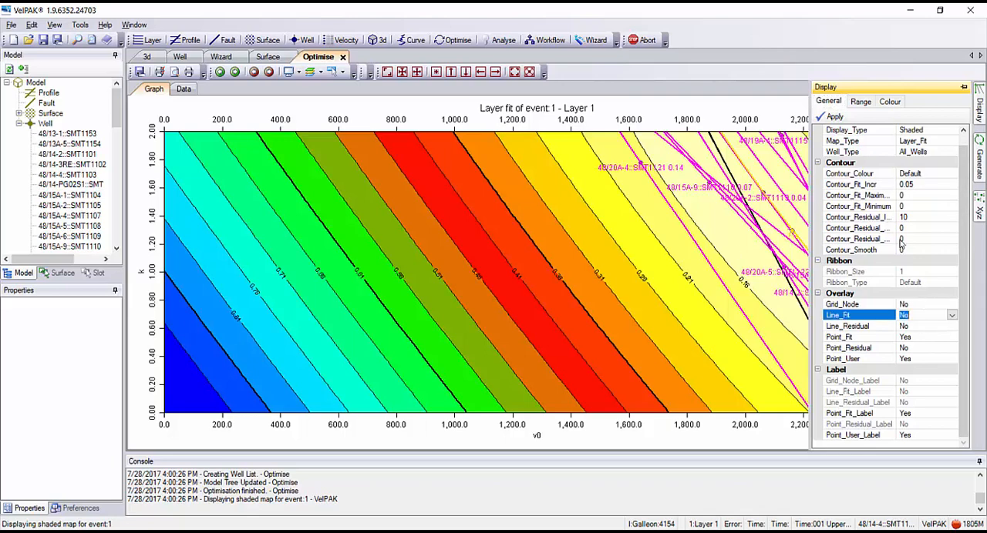
pyautogui.click(832, 118)
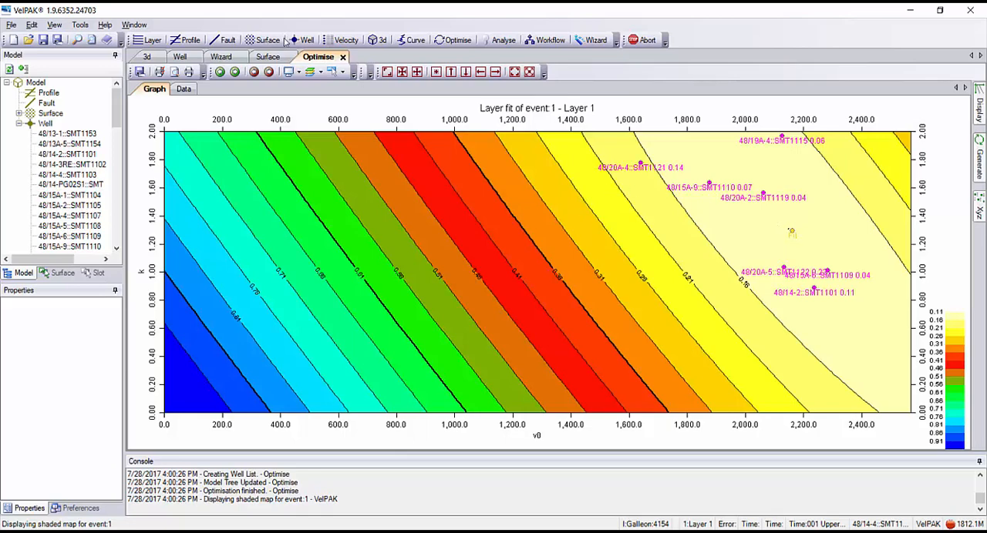
# Enable Fix K And Contour V0 for Layer 1 with Kriging Range 2000, and generate and view the V0 grid.
pyautogui.click(220, 57)
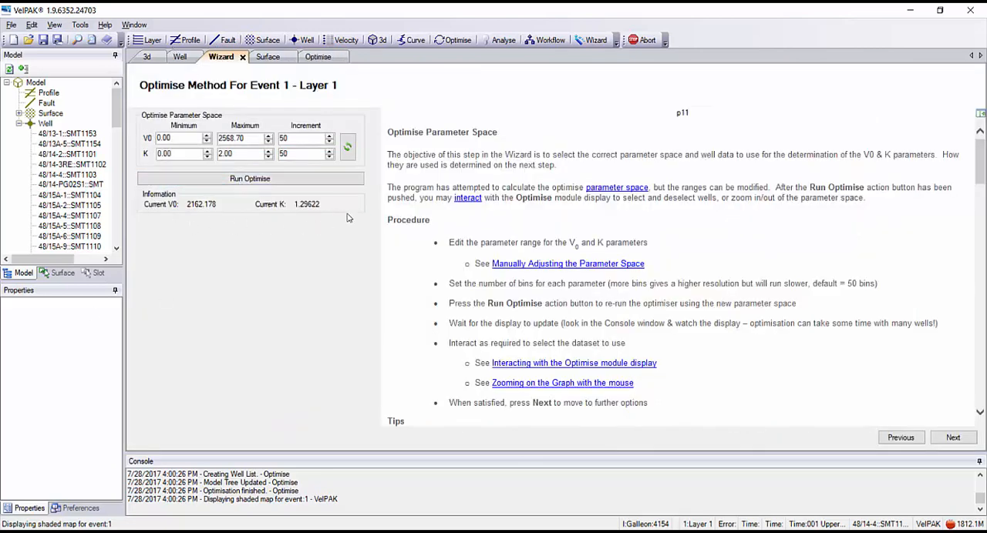
pyautogui.click(953, 439)
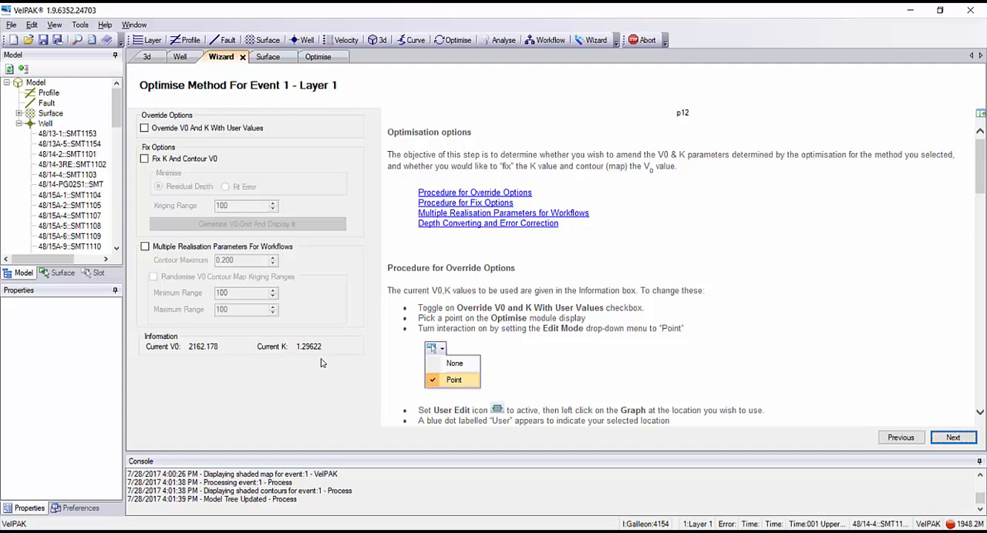
pyautogui.click(144, 160)
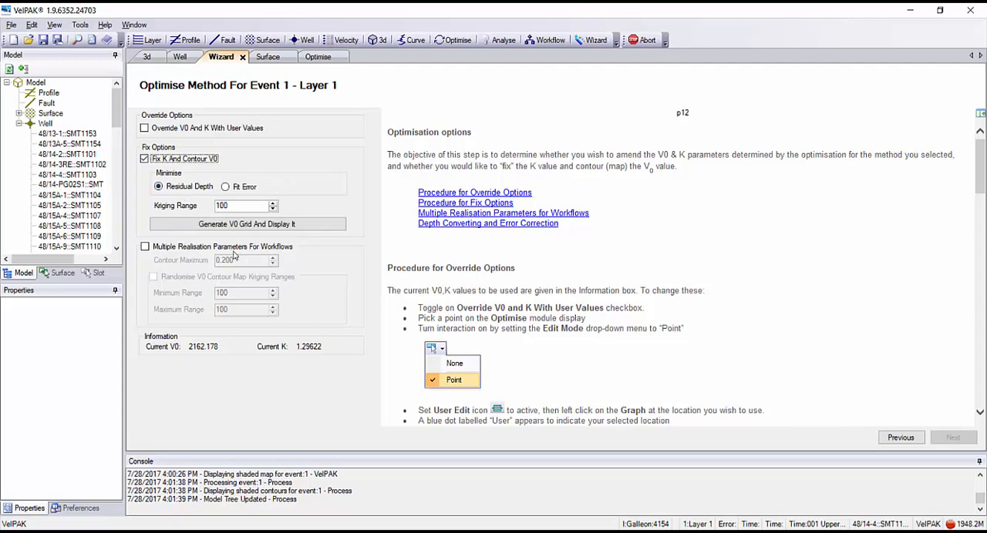
pyautogui.click(223, 206)
pyautogui.write('2000')
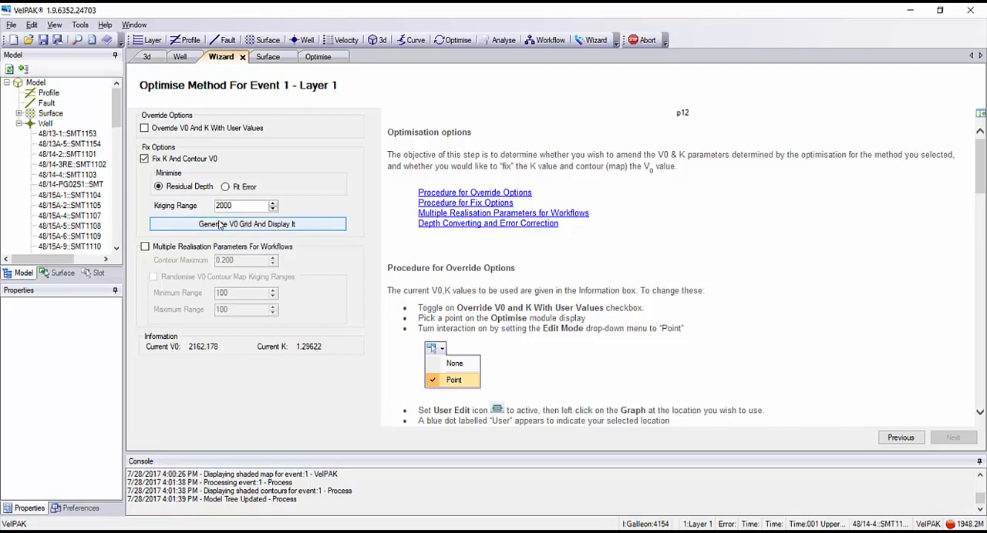
pyautogui.click(218, 225)
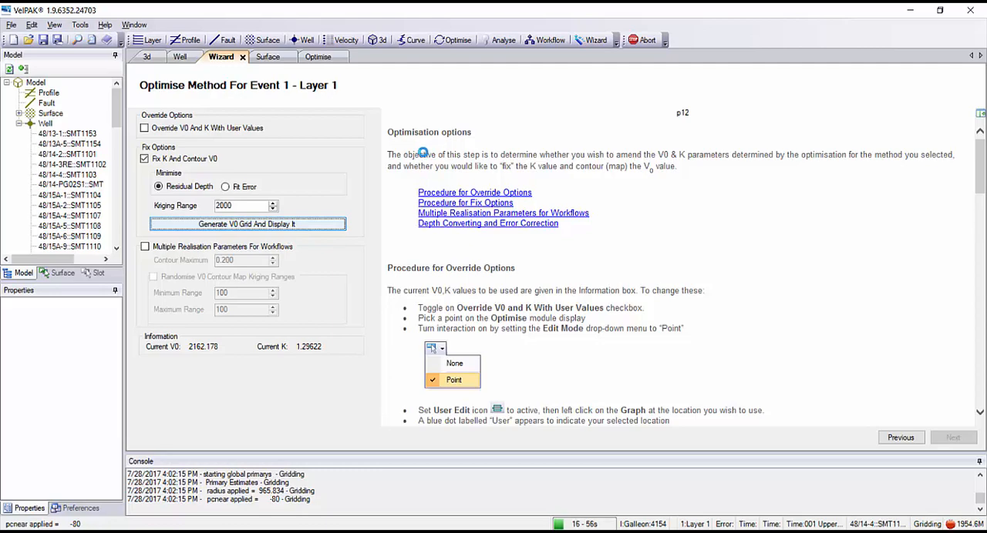
pyautogui.click(269, 57)
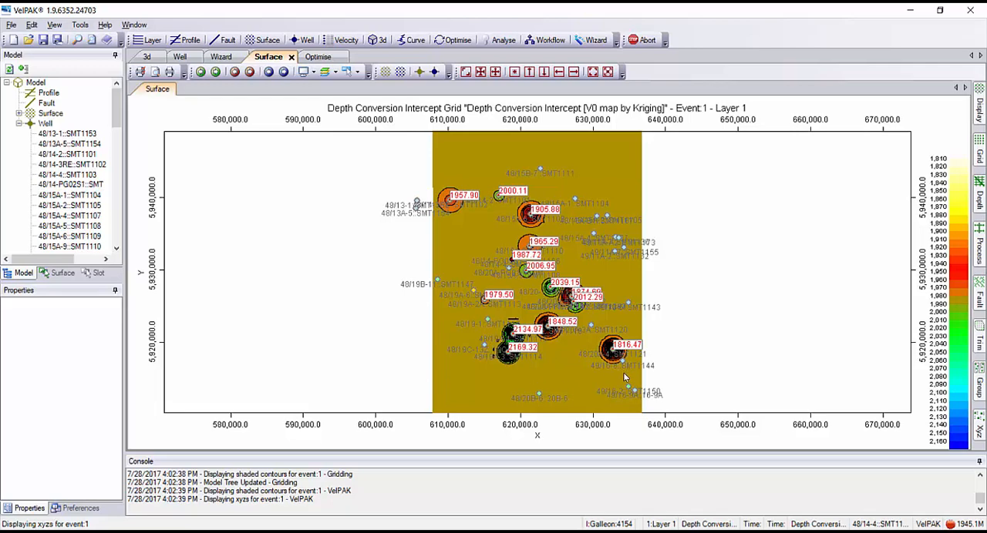
# Complete the Layer 1 depth conversion in the Wizard without activating volumetrics and view the resulting depth grid.
pyautogui.click(220, 57)
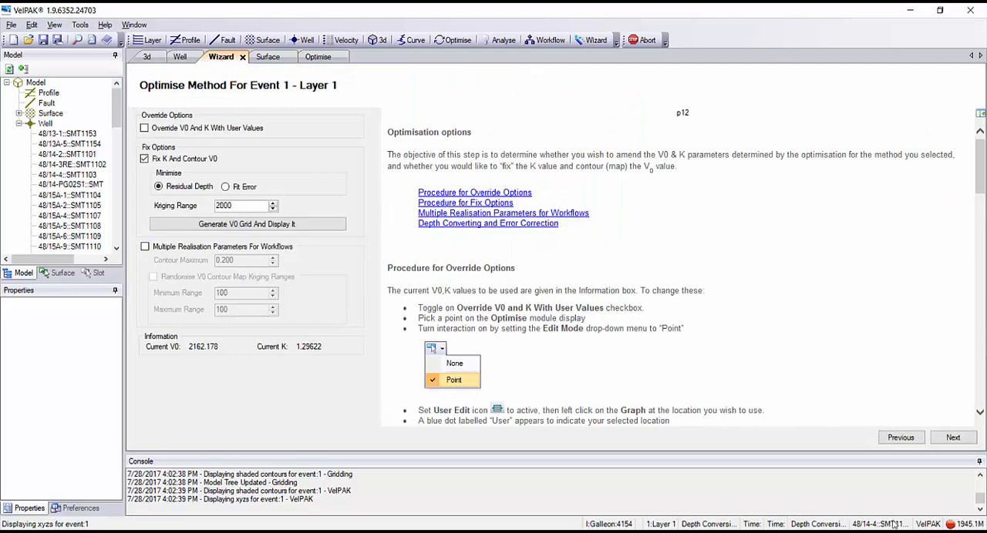
pyautogui.click(954, 438)
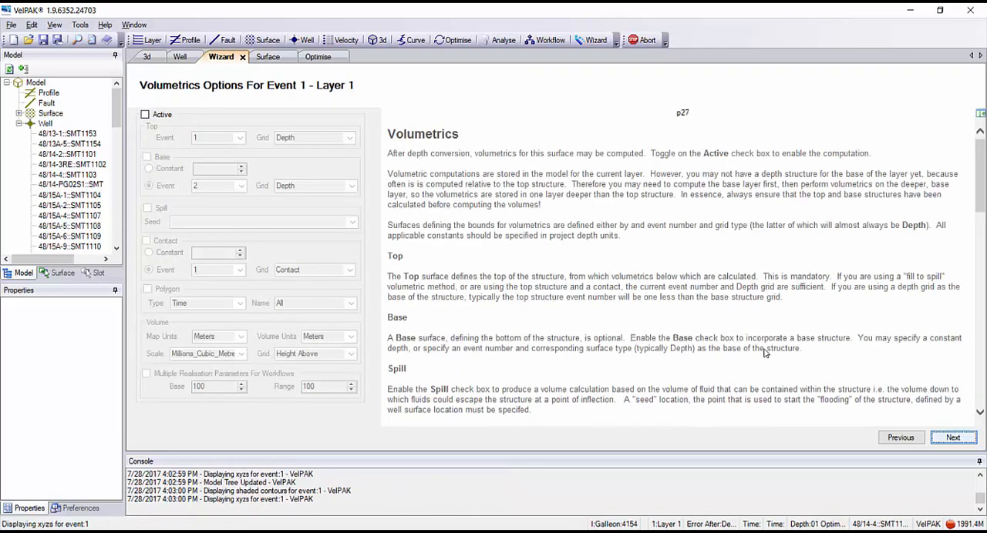
pyautogui.click(953, 438)
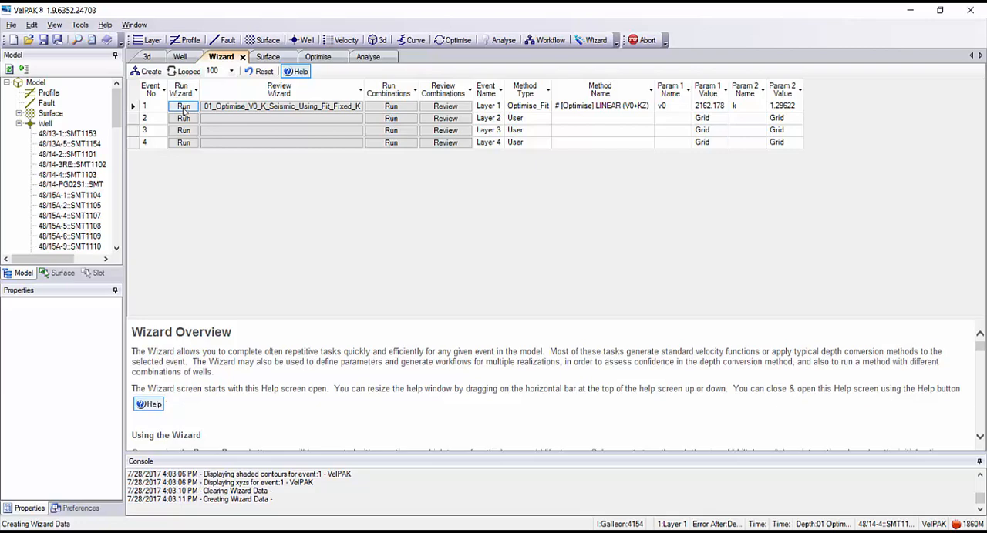
pyautogui.click(184, 111)
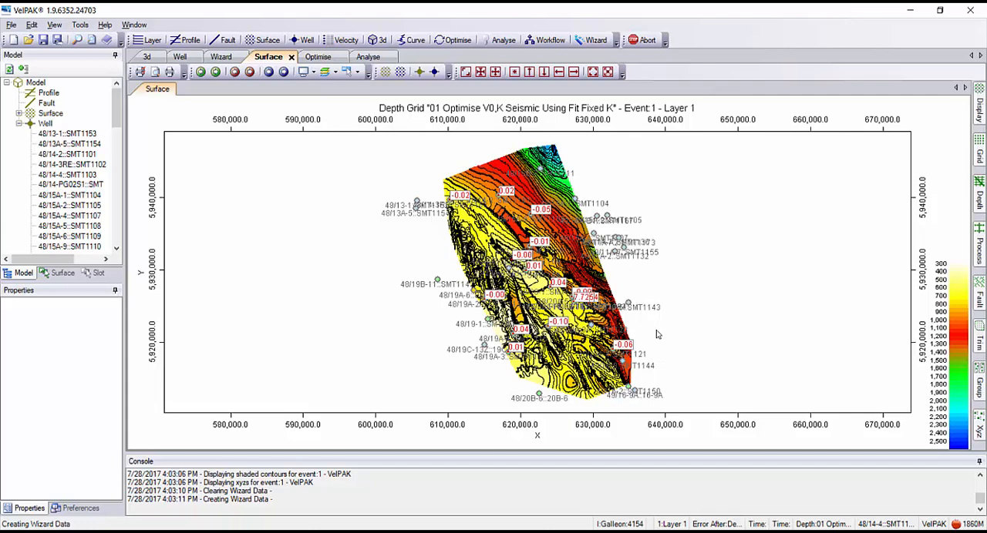
# Run the Wizard for event 2 (Layer 2) with the Curve method and continue past data verification.
pyautogui.click(221, 58)
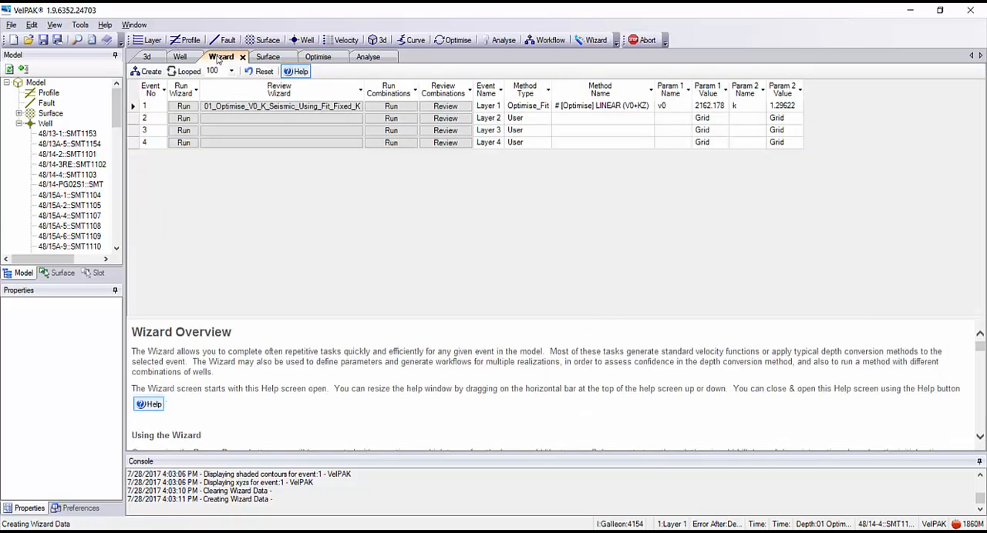
pyautogui.click(184, 119)
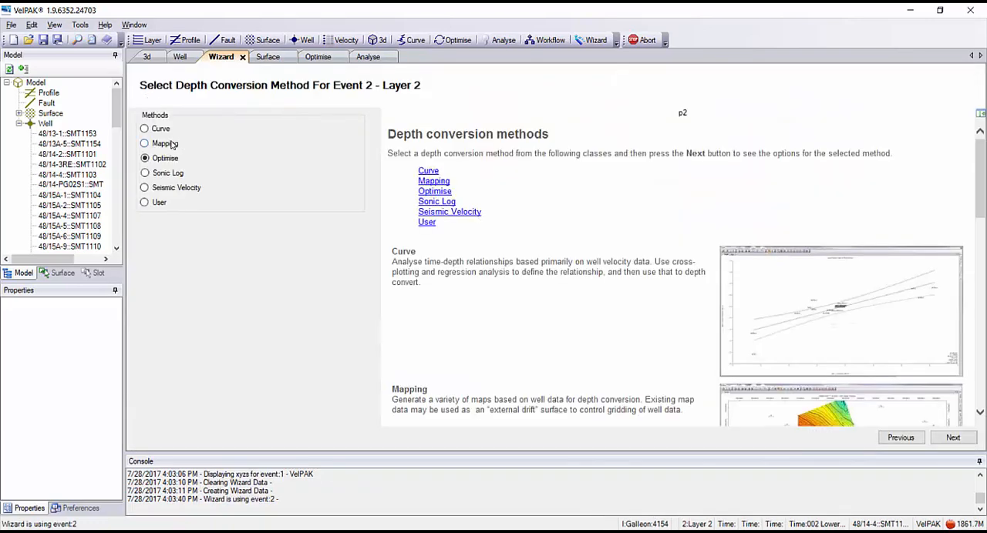
pyautogui.click(154, 131)
pyautogui.click(953, 437)
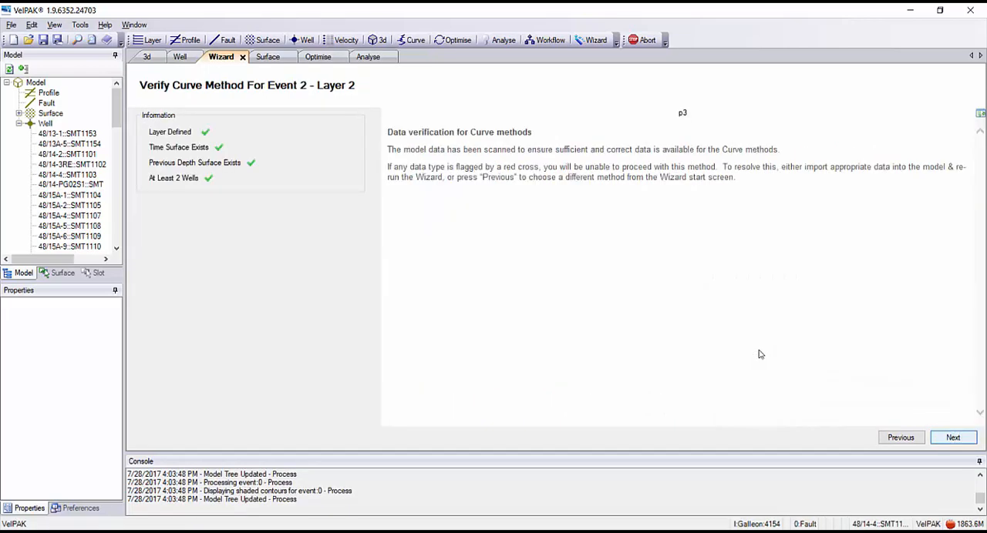
pyautogui.press('Return')
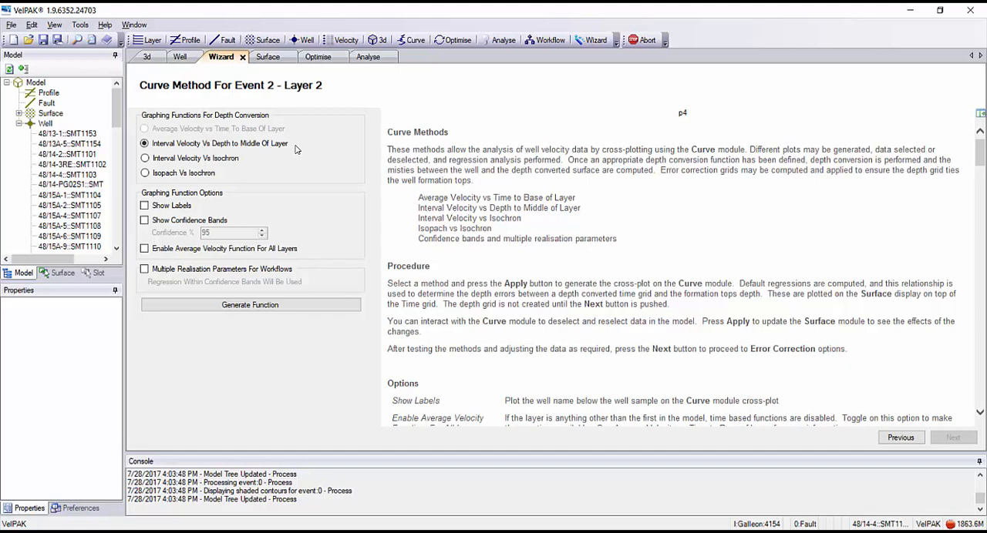
# Generate the Interval Velocity Vs Depth to Middle Of Layer function with Show Labels enabled and view its cross-plot.
pyautogui.click(144, 207)
pyautogui.click(255, 305)
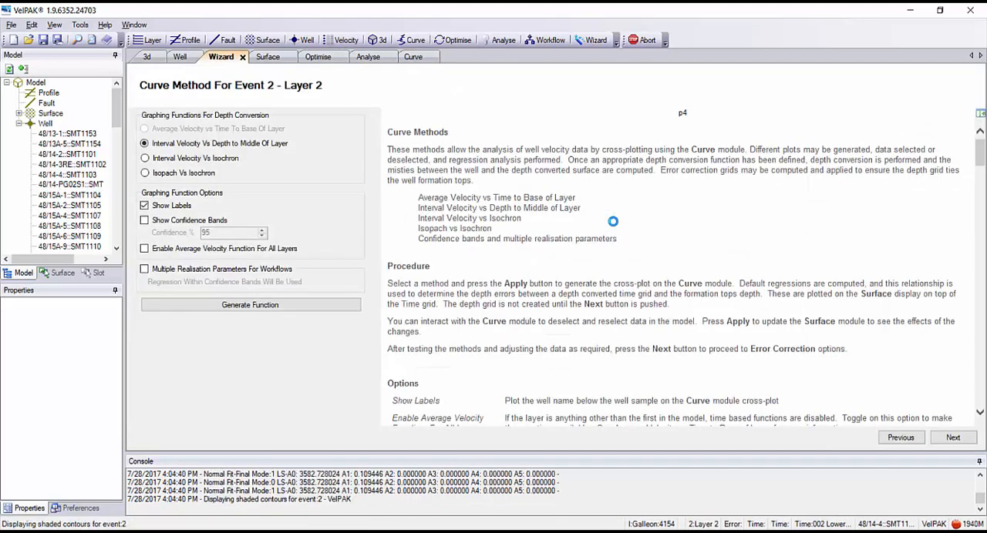
pyautogui.click(414, 56)
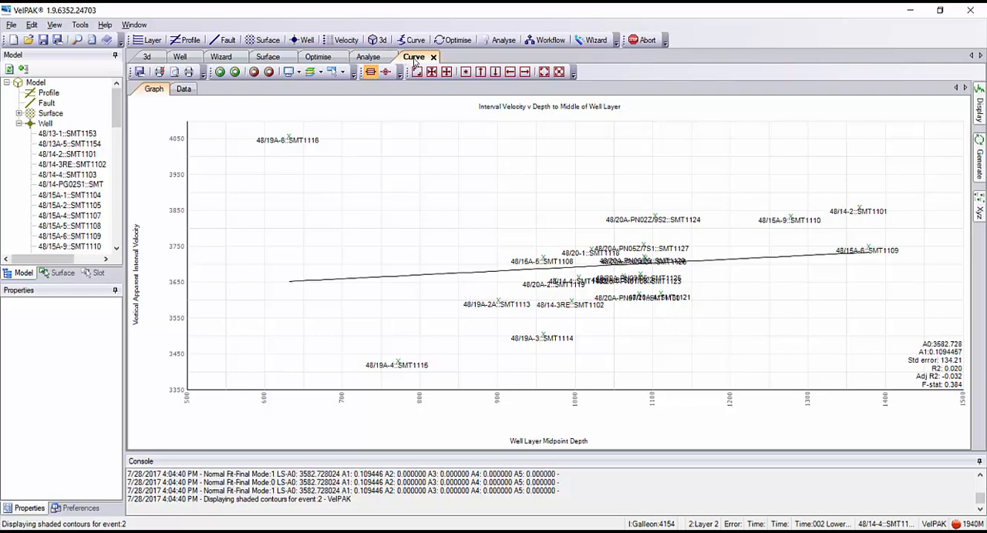
# Arrange the Surface, Well and Curve modules side by side as three separate panes.
pyautogui.moveTo(413, 62); pyautogui.dragTo(458, 198)
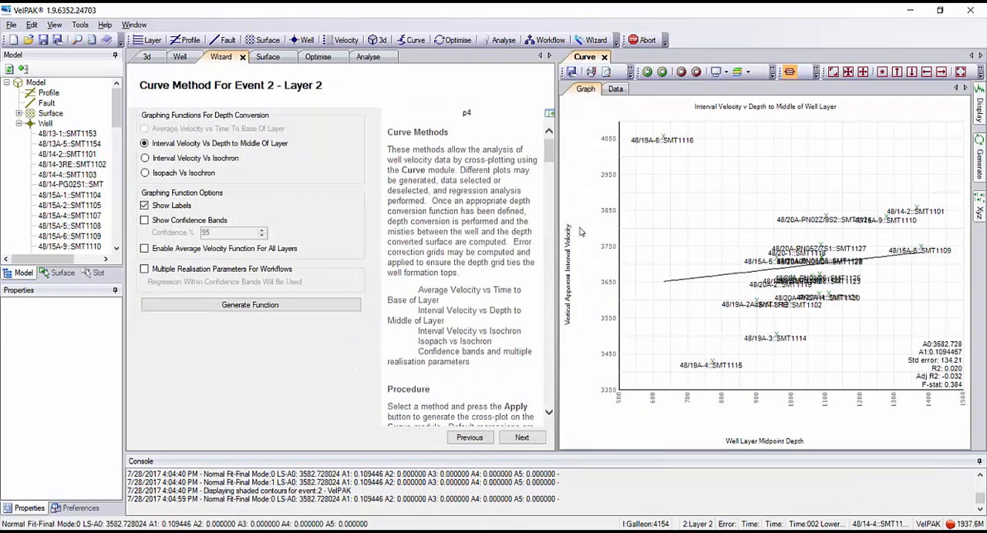
pyautogui.click(266, 57)
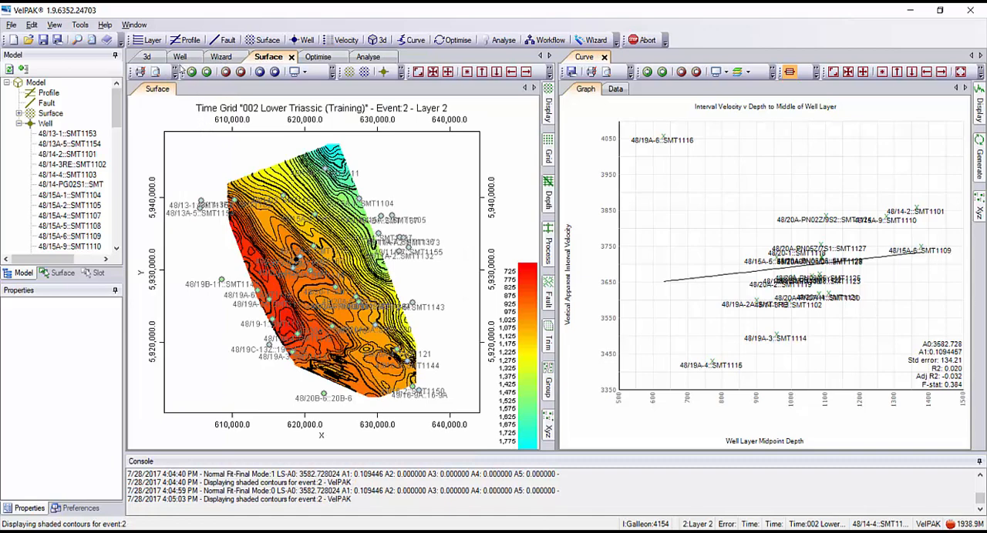
pyautogui.click(179, 57)
pyautogui.moveTo(180, 57); pyautogui.dragTo(354, 249)
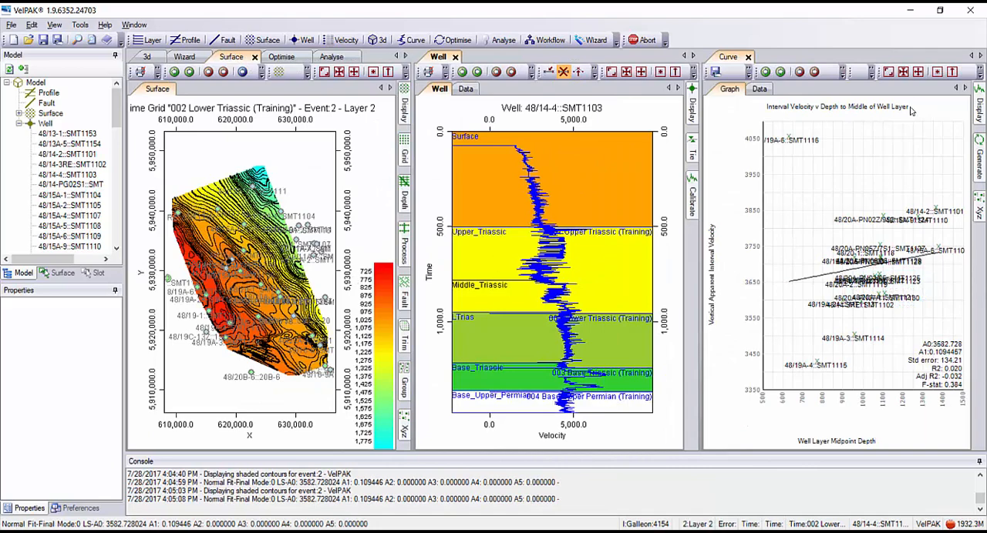
# Use Point Pick on the cross-plot to inspect the well curves of 48/19A-4::SMT1115 and 48/19A-3::SMT1114.
pyautogui.click(871, 73)
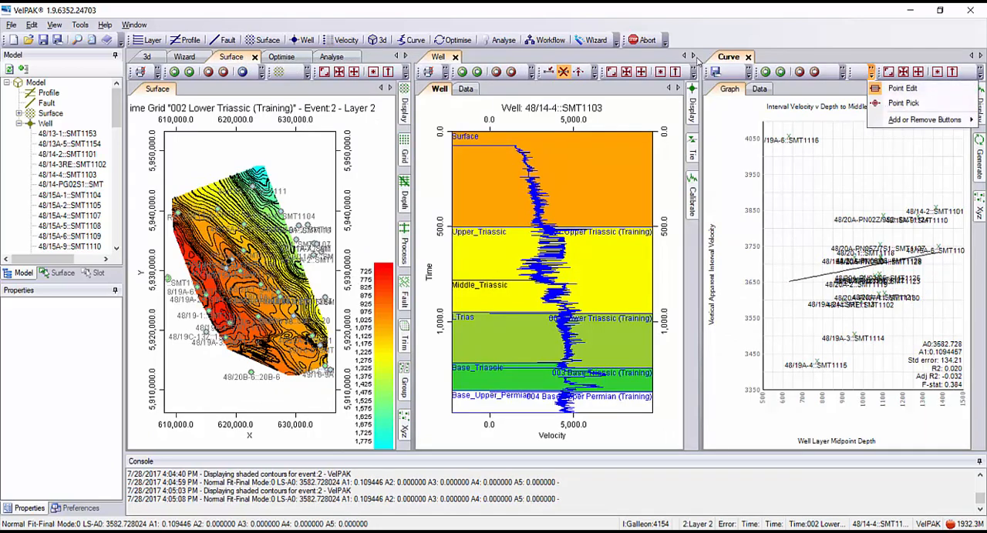
pyautogui.click(899, 102)
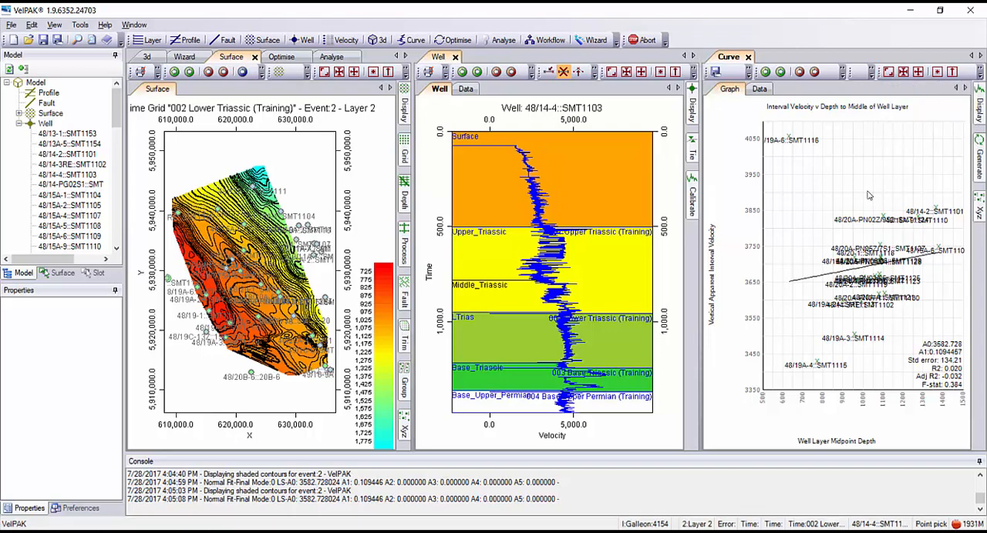
pyautogui.click(817, 365)
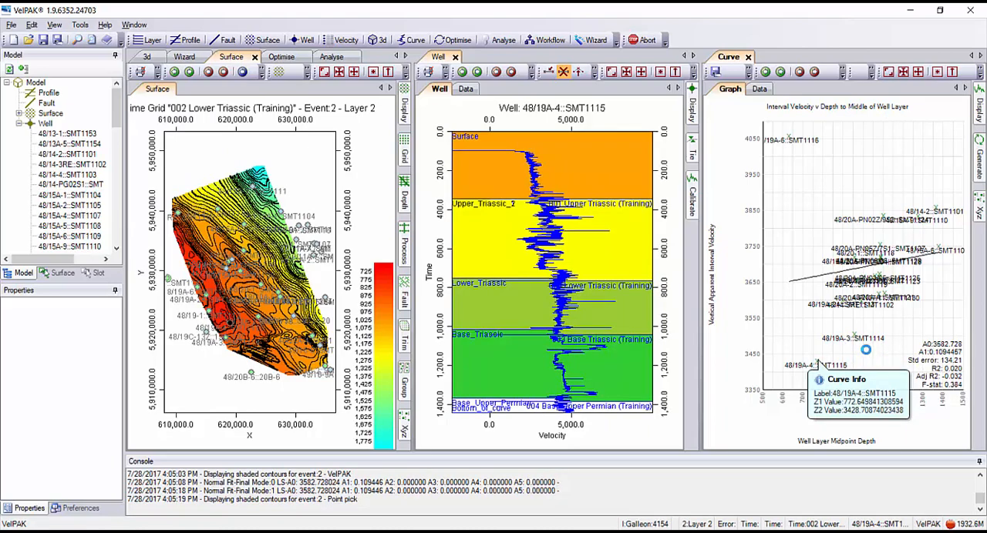
pyautogui.click(858, 342)
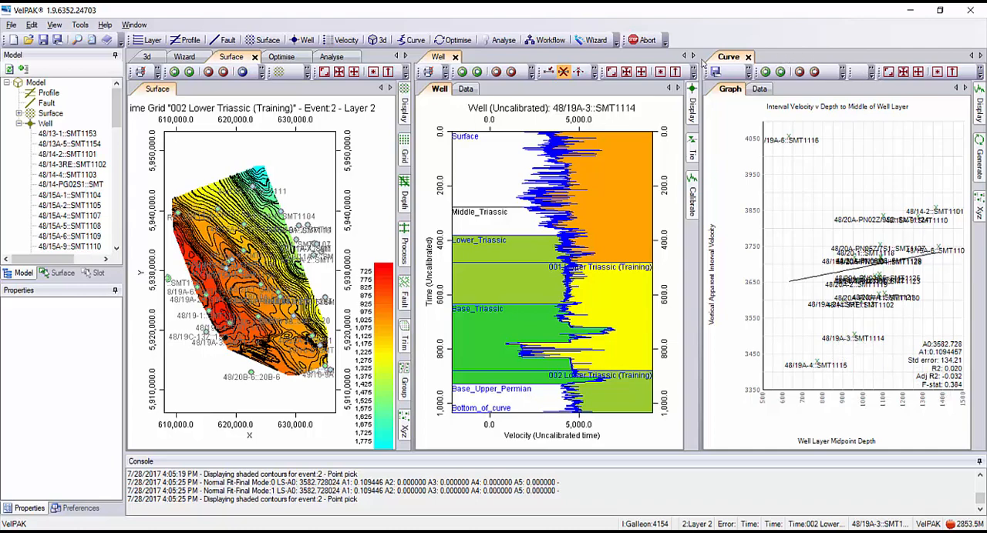
# Use Point Edit to exclude well 48/19A-3::SMT1114 from the Layer 2 regression.
pyautogui.click(872, 73)
pyautogui.click(894, 89)
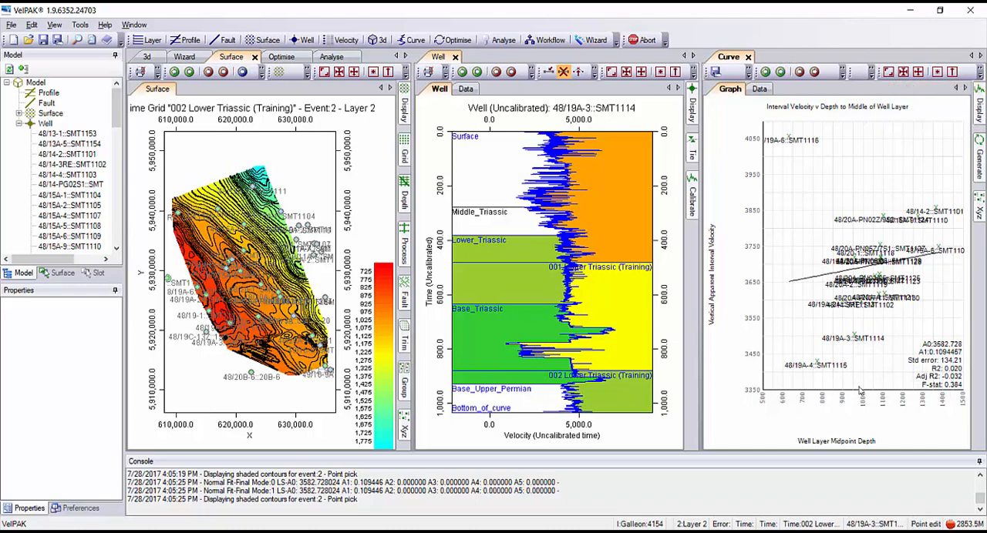
pyautogui.click(856, 337)
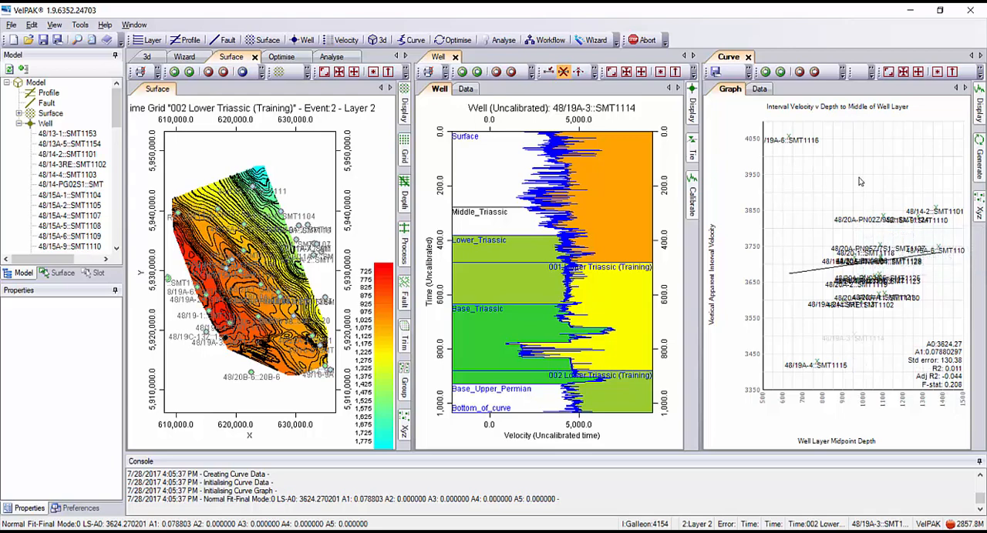
# Proceed to the Layer 2 Error Correction page, regroup the Well and Curve modules with the others, and return to the Wizard.
pyautogui.click(185, 56)
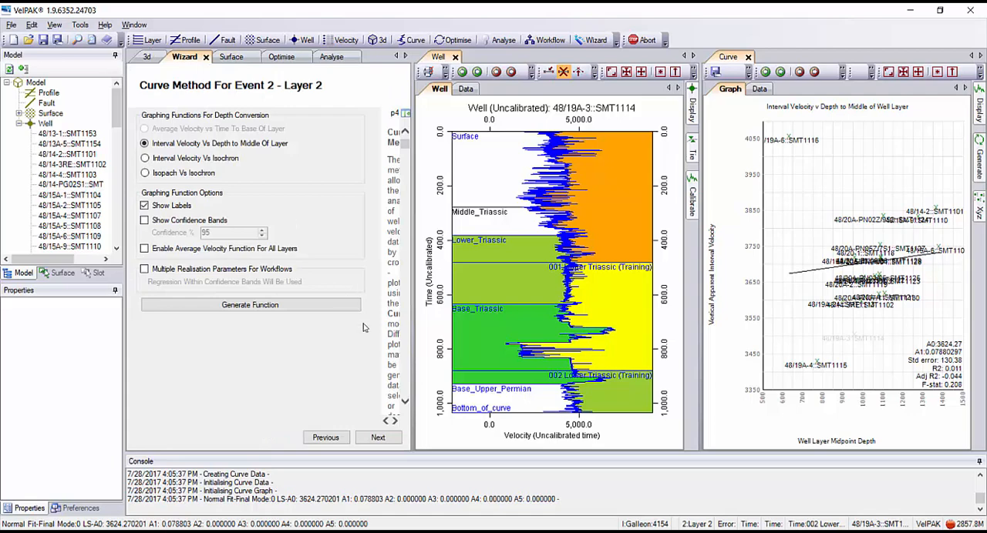
pyautogui.click(378, 437)
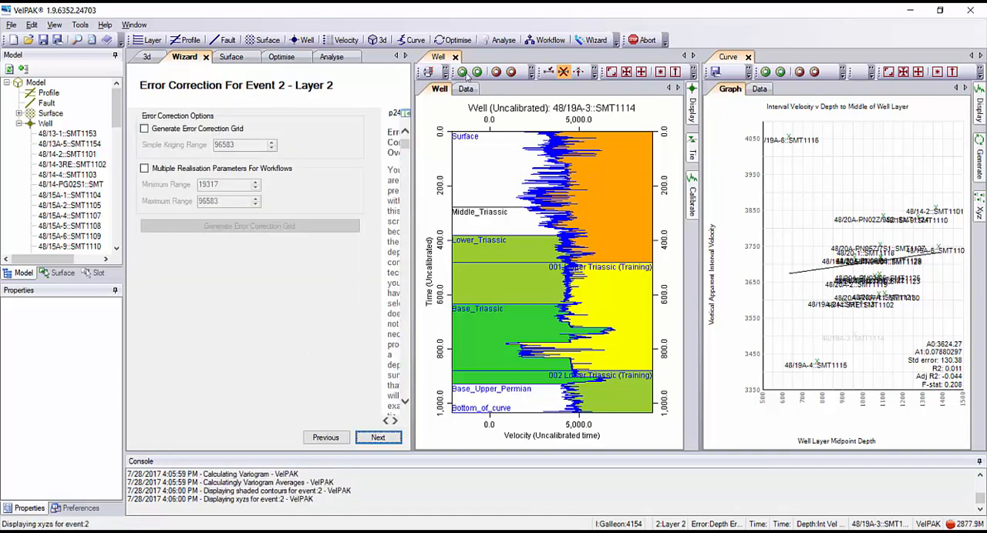
pyautogui.moveTo(438, 60); pyautogui.dragTo(481, 54)
pyautogui.moveTo(583, 57); pyautogui.dragTo(480, 40)
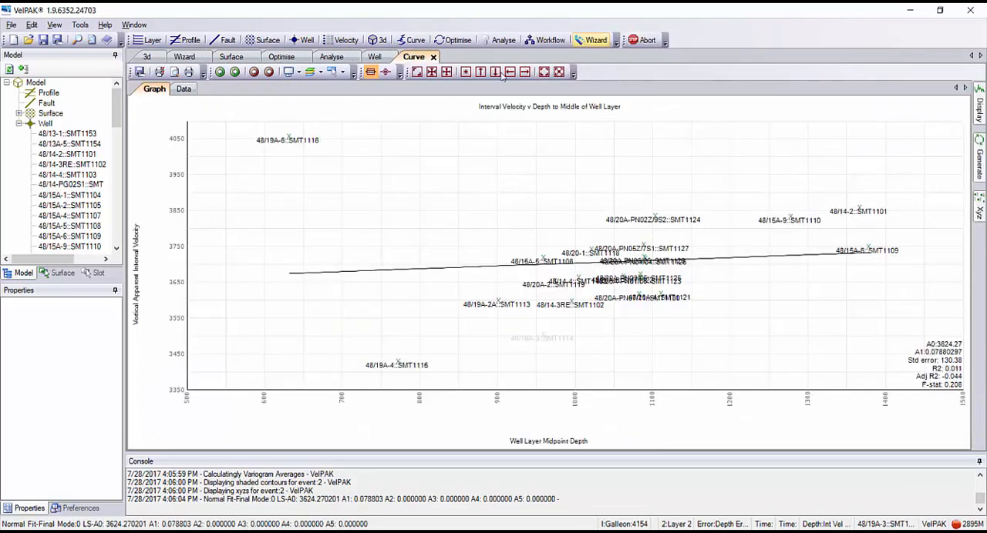
pyautogui.click(179, 57)
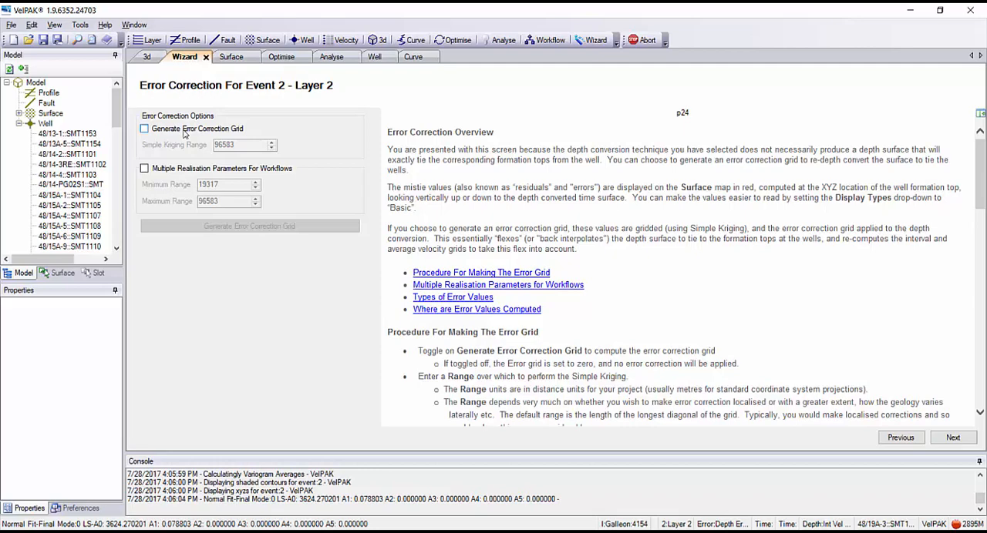
# Generate the Layer 2 error correction grid with a Simple Kriging range of 2000, view it on the Surface map, and return to the Wizard.
pyautogui.click(145, 129)
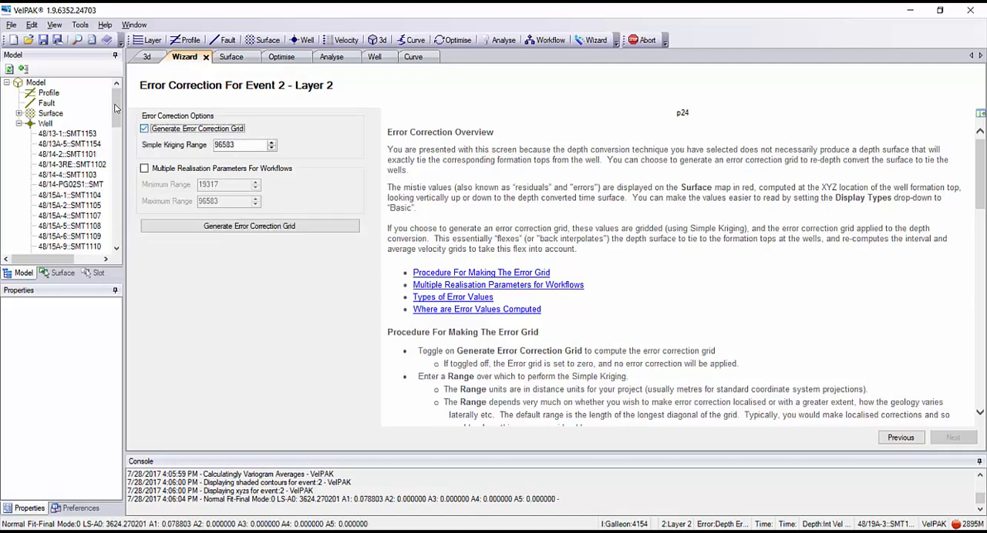
pyautogui.click(241, 147)
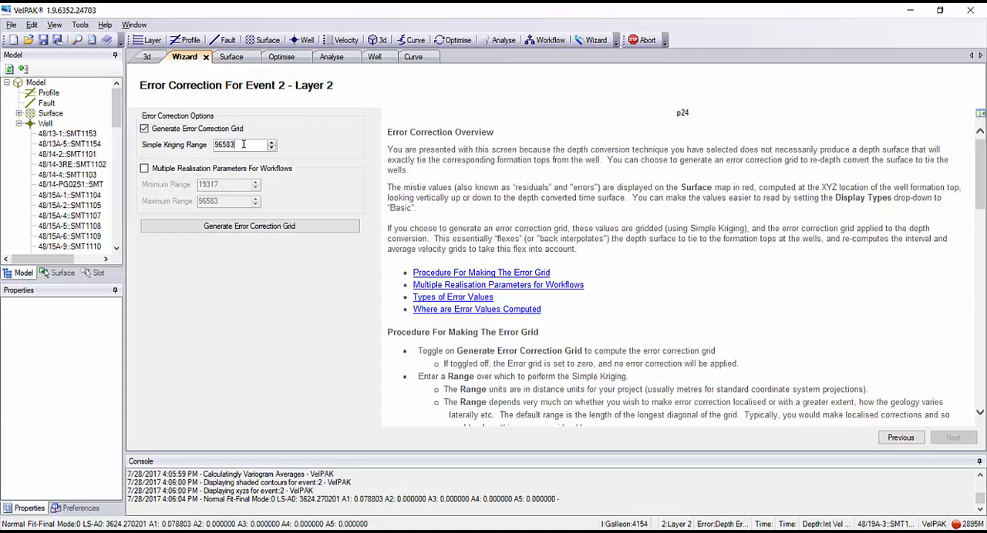
pyautogui.moveTo(195, 116); pyautogui.dragTo(156, 115)
pyautogui.write('2000')
pyautogui.click(241, 228)
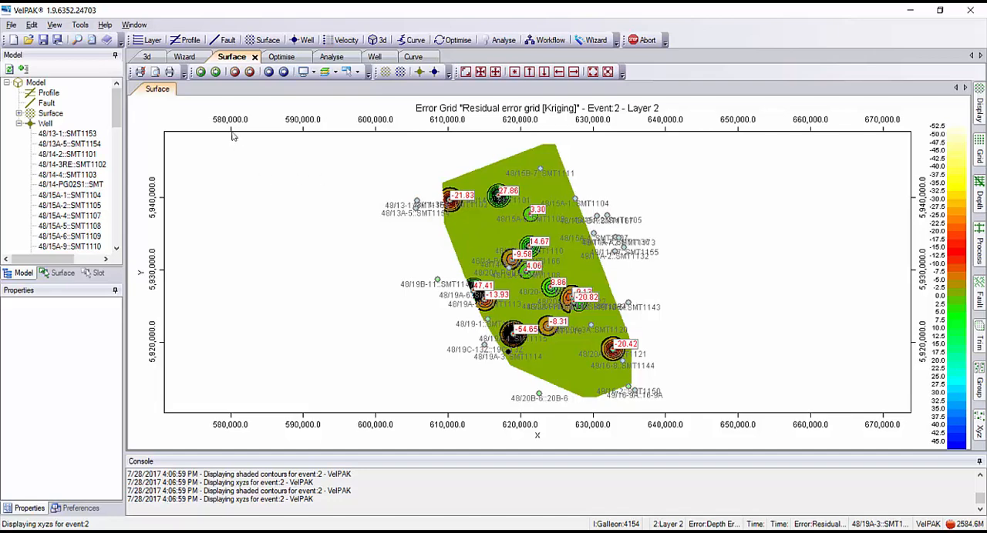
pyautogui.click(185, 57)
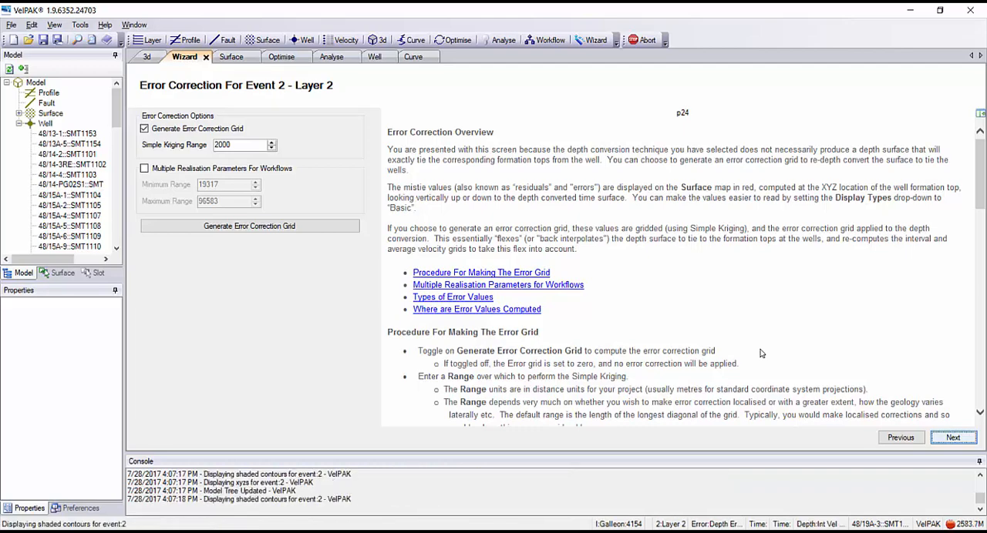
# Complete the Layer 2 Wizard run, leaving volumetrics inactive and no images or grids selected for saving.
pyautogui.click(953, 438)
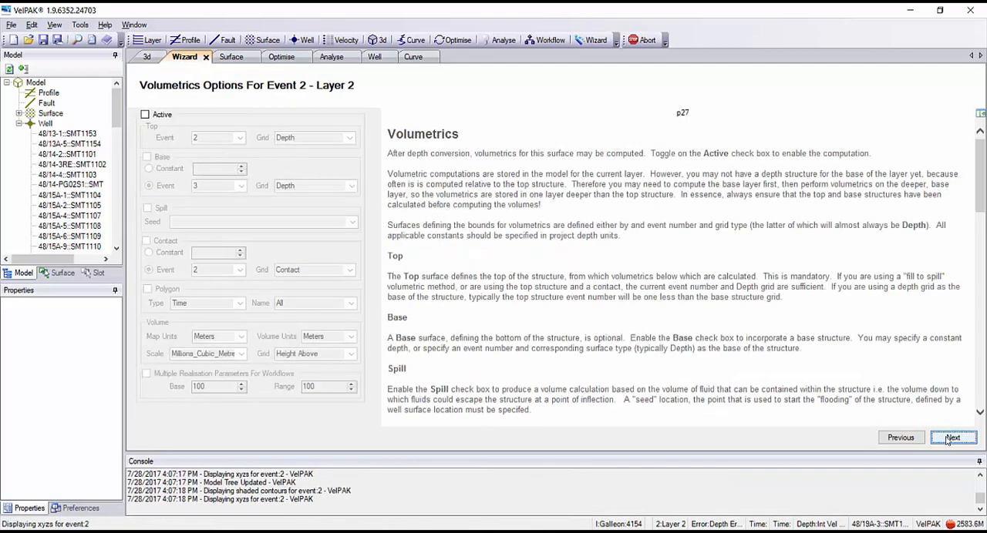
pyautogui.click(949, 438)
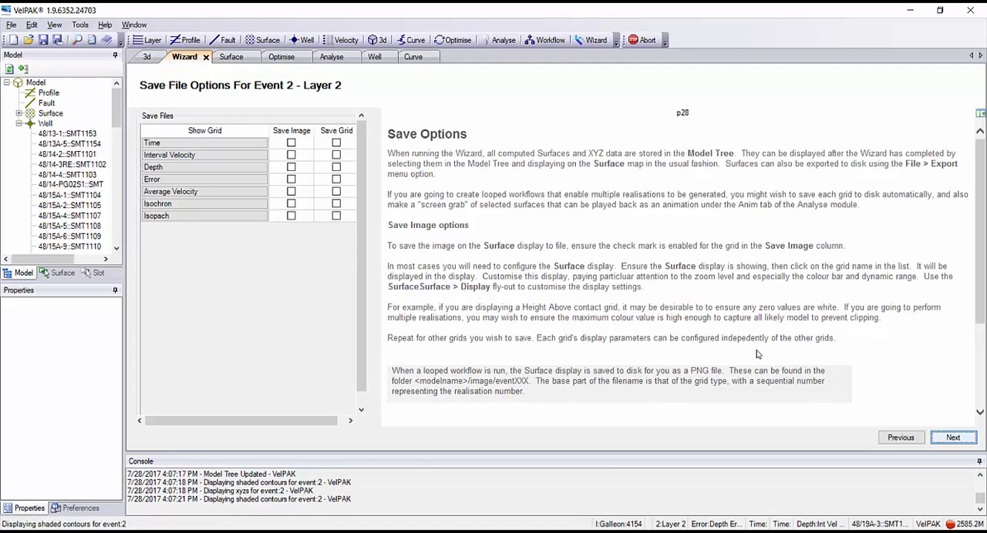
pyautogui.click(948, 435)
pyautogui.click(948, 436)
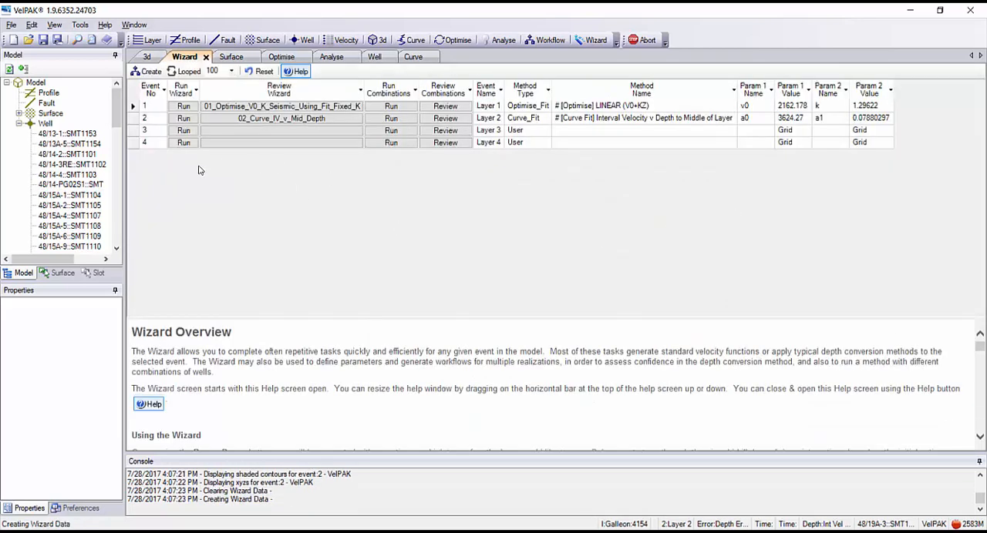
# Check in the Wizard whether Layer 3 has the data required by the Seismic Velocity method, and return to the event list.
pyautogui.click(183, 130)
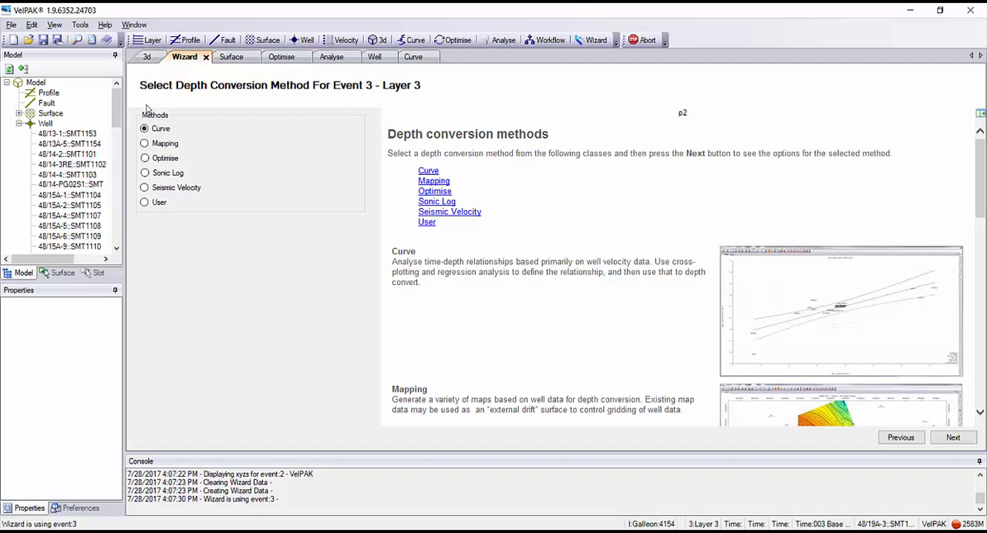
pyautogui.click(146, 191)
pyautogui.click(953, 437)
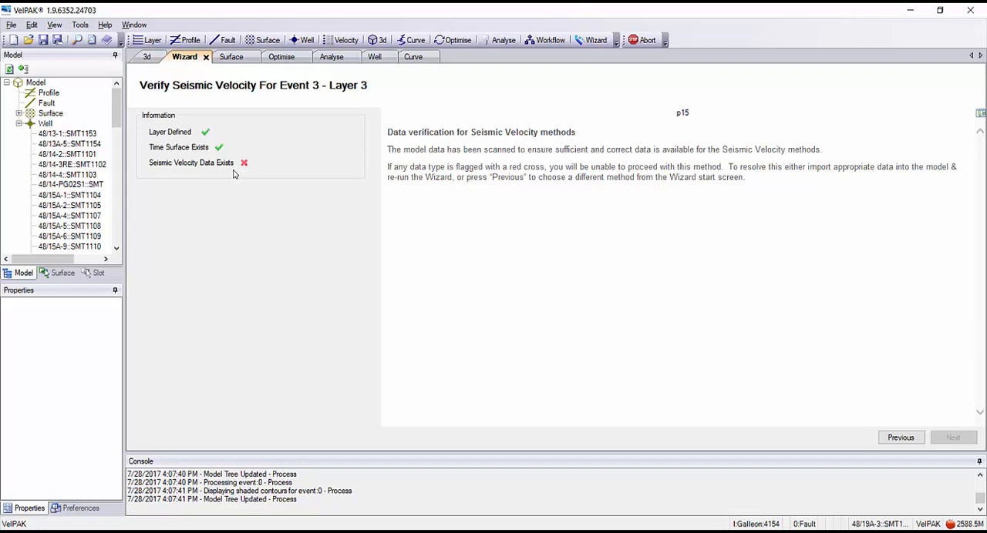
pyautogui.click(896, 438)
pyautogui.click(888, 438)
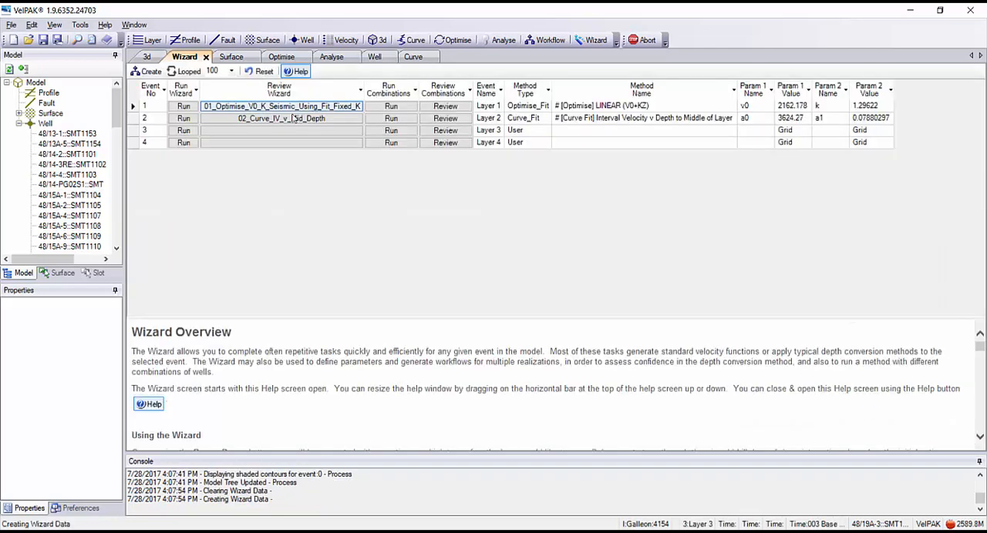
# Choose NewGalleon_RMS_Velocities_For_Import from the Southern North Sea 2016 folder as the stack file for a Profile Stack import.
pyautogui.click(11, 25)
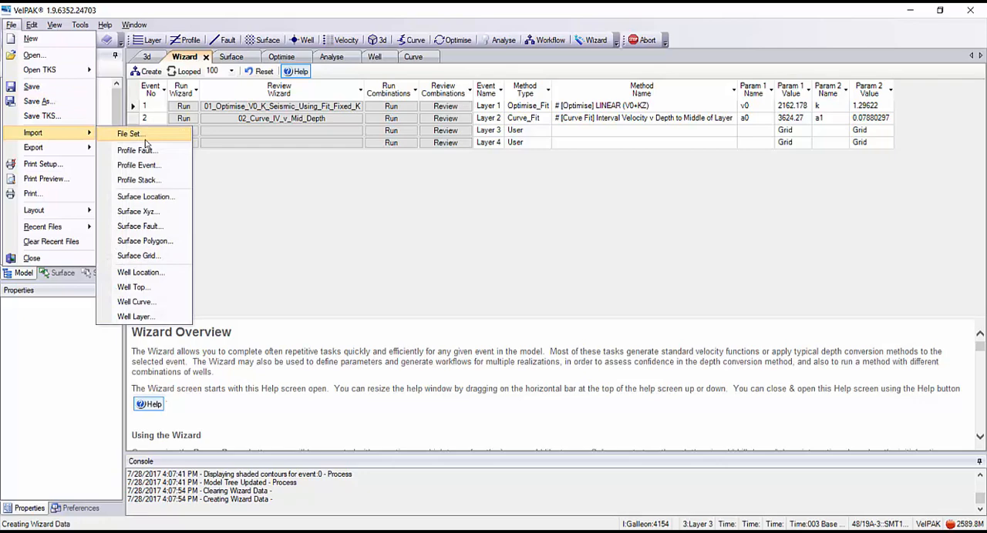
pyautogui.click(155, 181)
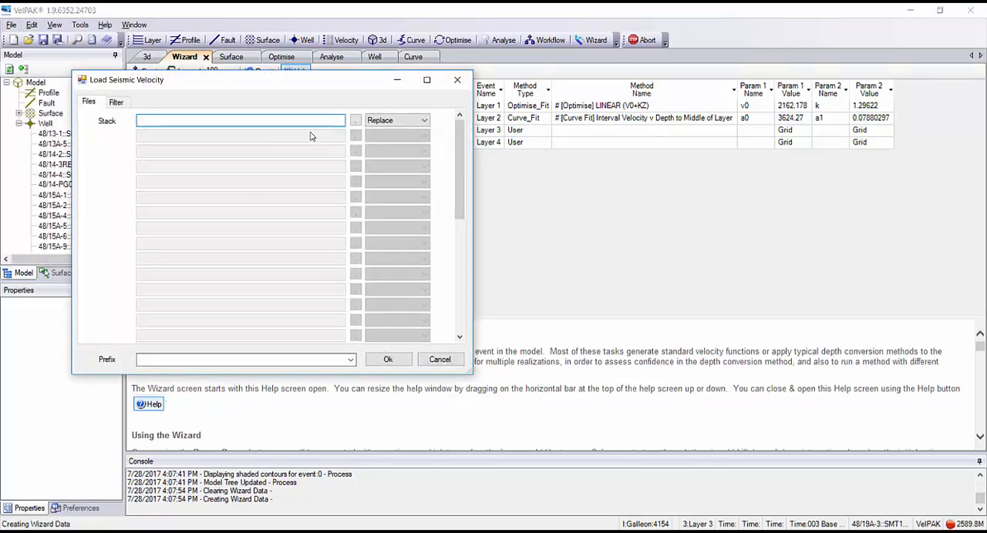
pyautogui.click(357, 124)
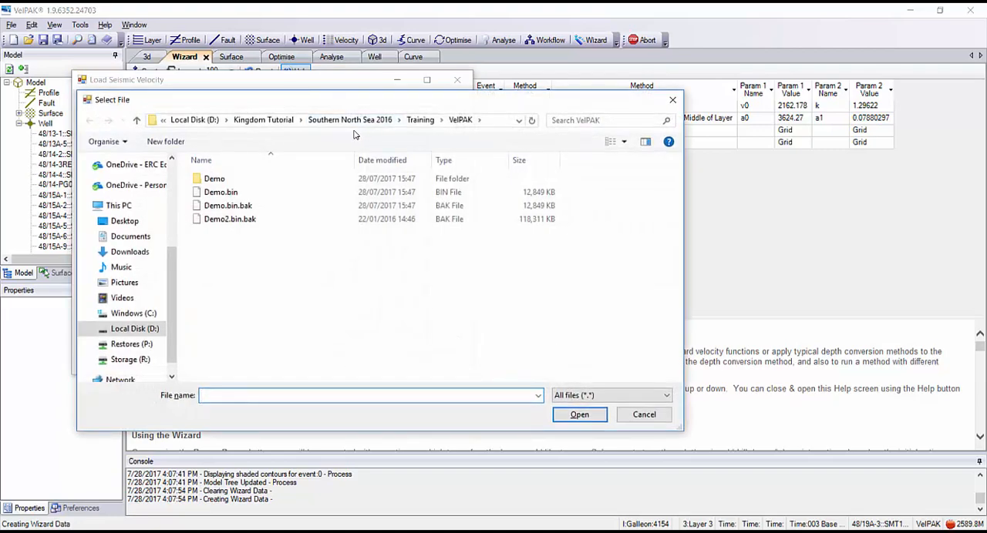
pyautogui.click(349, 121)
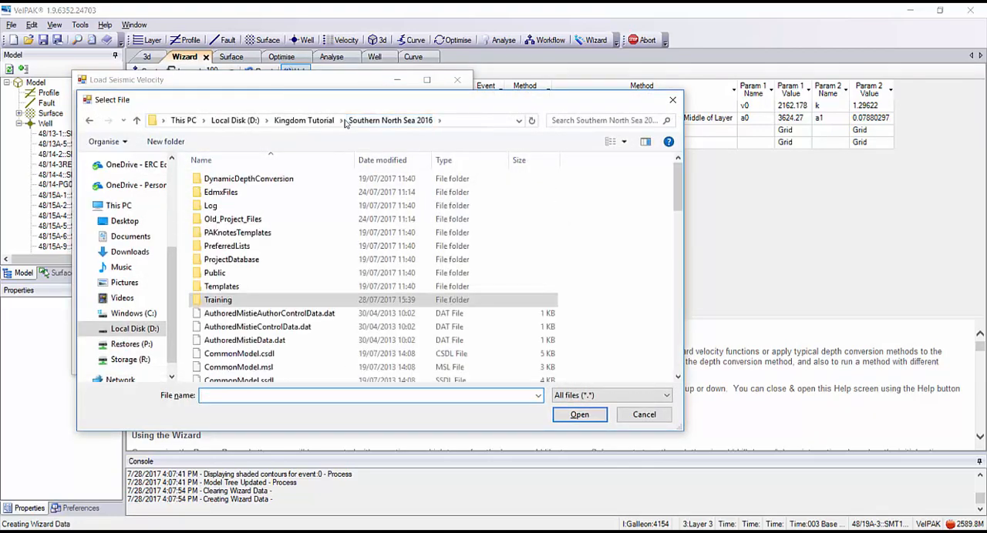
pyautogui.scroll(-10, 283, 250)
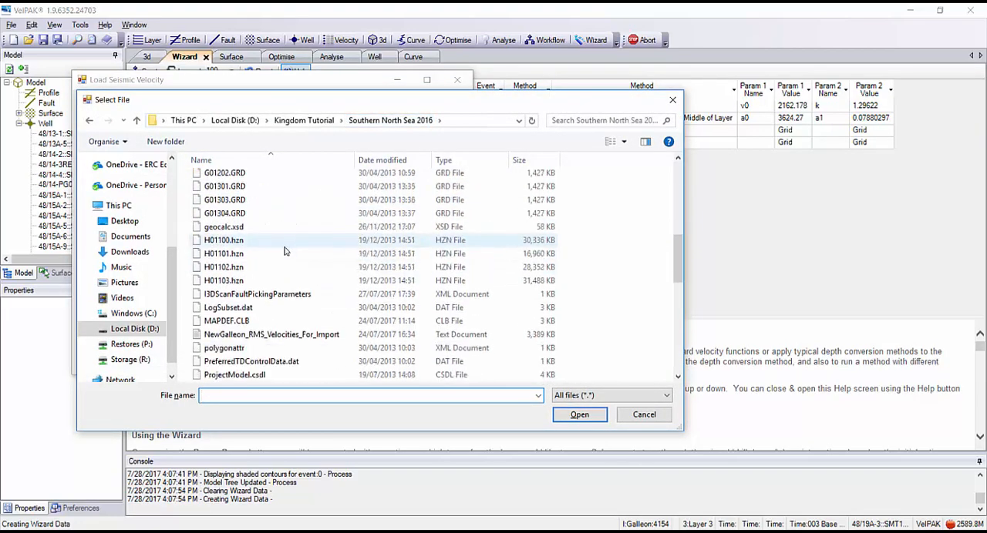
pyautogui.click(255, 336)
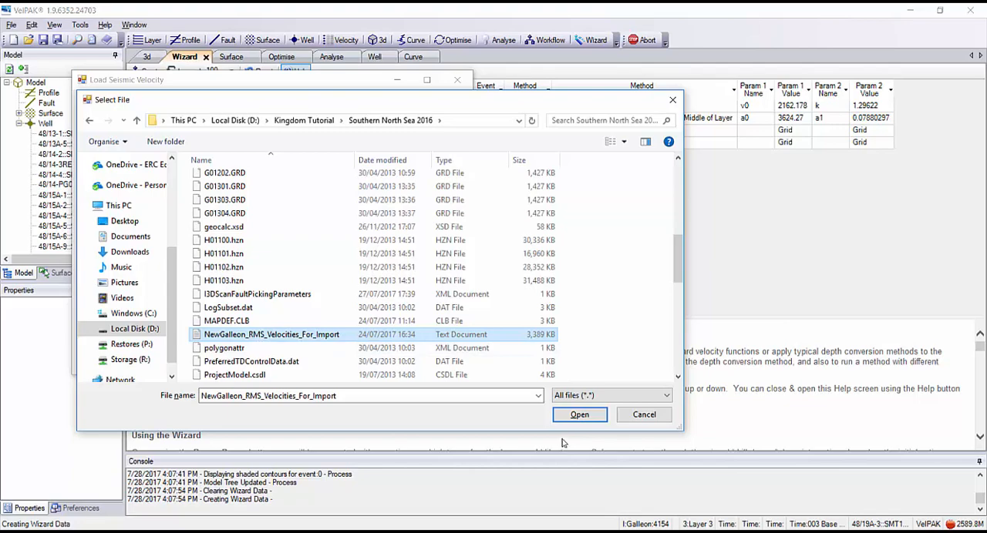
pyautogui.click(578, 415)
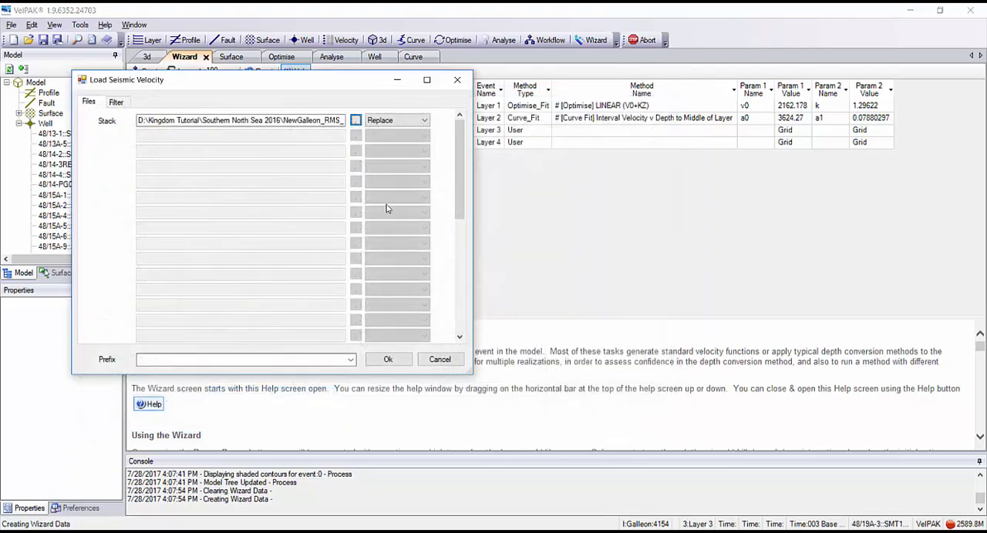
# Set the import prefix to Galleon and load the seismic velocity file.
pyautogui.click(350, 359)
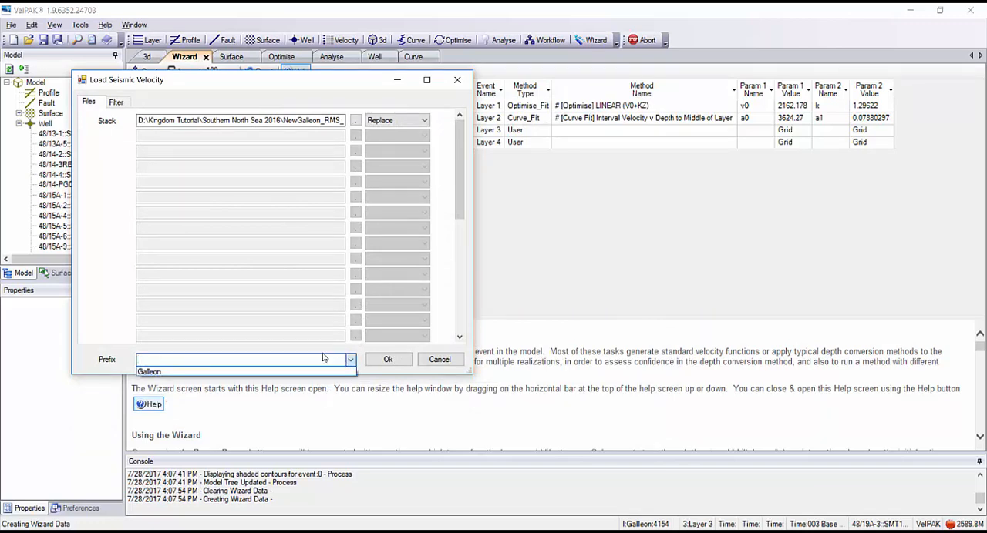
pyautogui.click(162, 372)
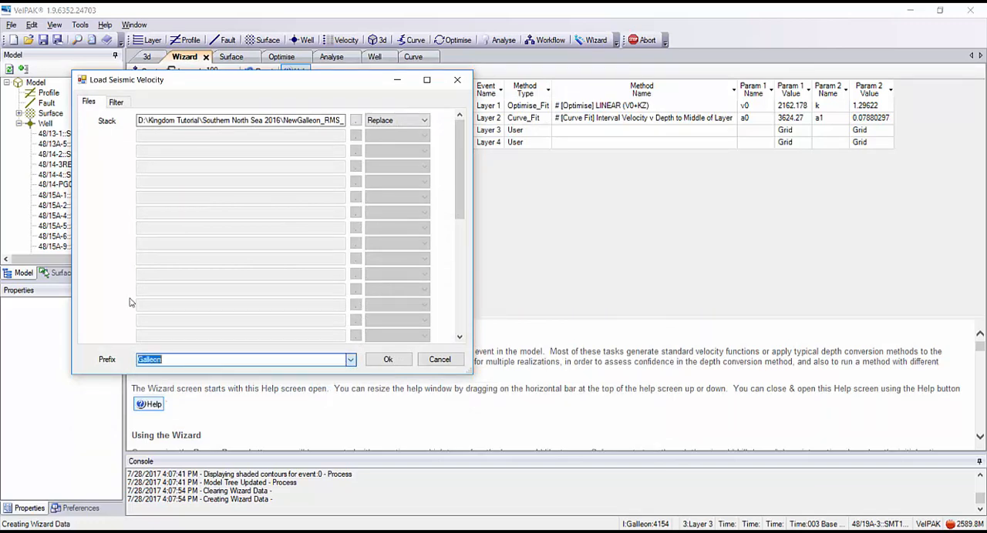
pyautogui.click(297, 362)
pyautogui.click(386, 358)
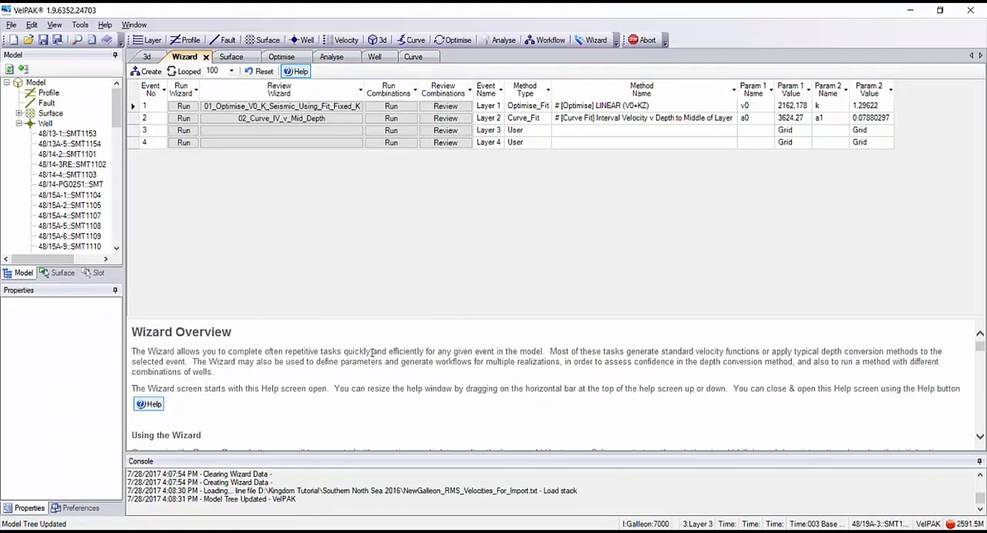
# Run the Layer 3 Wizard with the Seismic Velocity method and choose Calibrate To Wells And Depth Convert under the Dix conversion of stacking velocities.
pyautogui.click(184, 131)
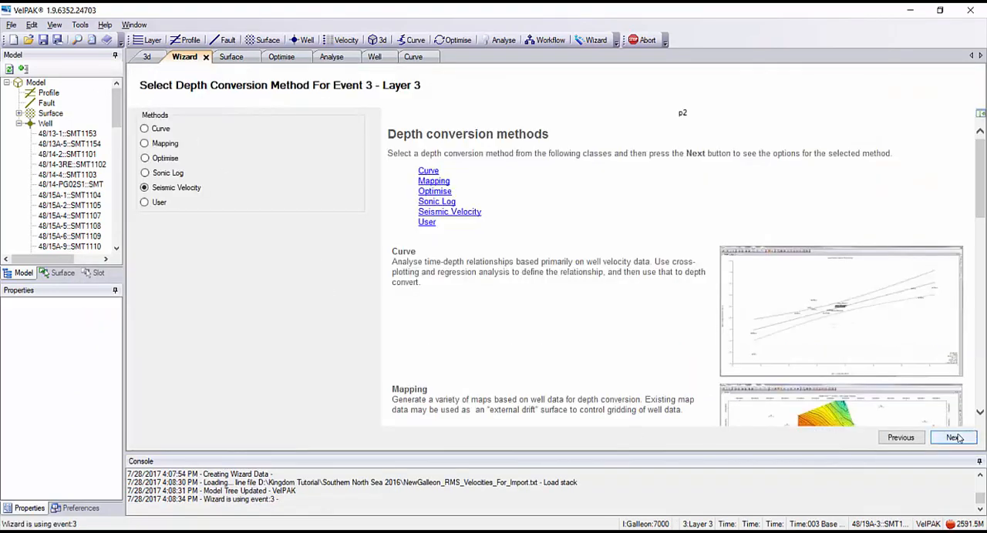
pyautogui.click(954, 438)
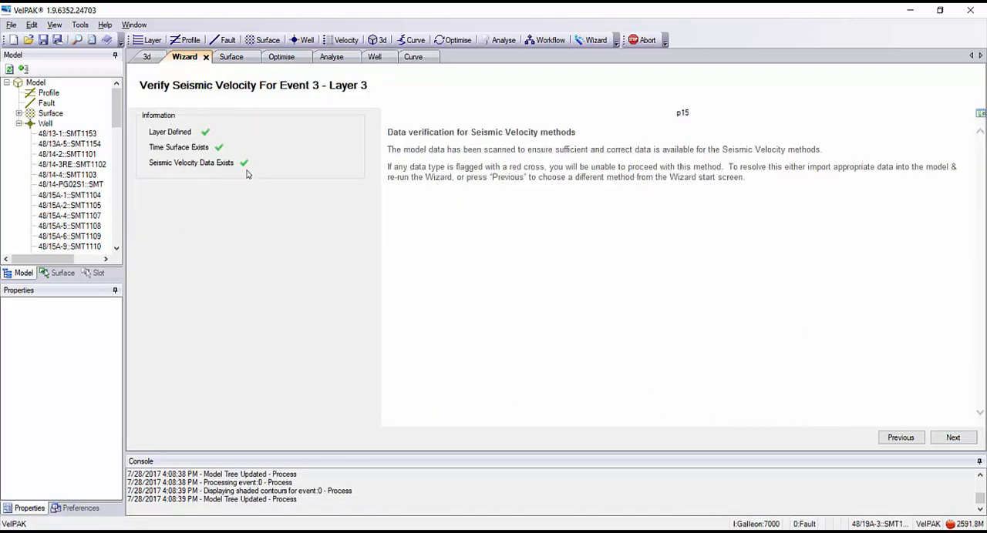
pyautogui.click(956, 438)
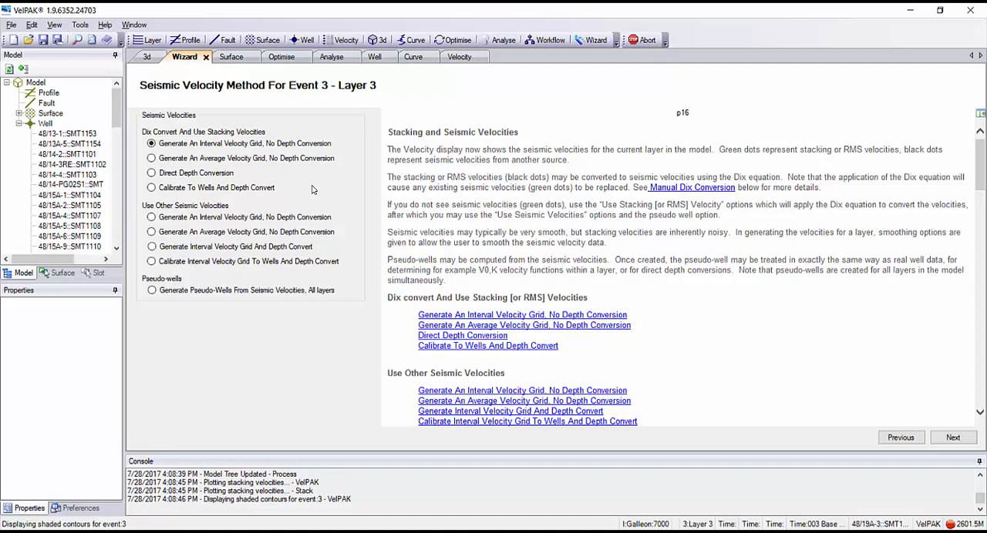
pyautogui.click(152, 189)
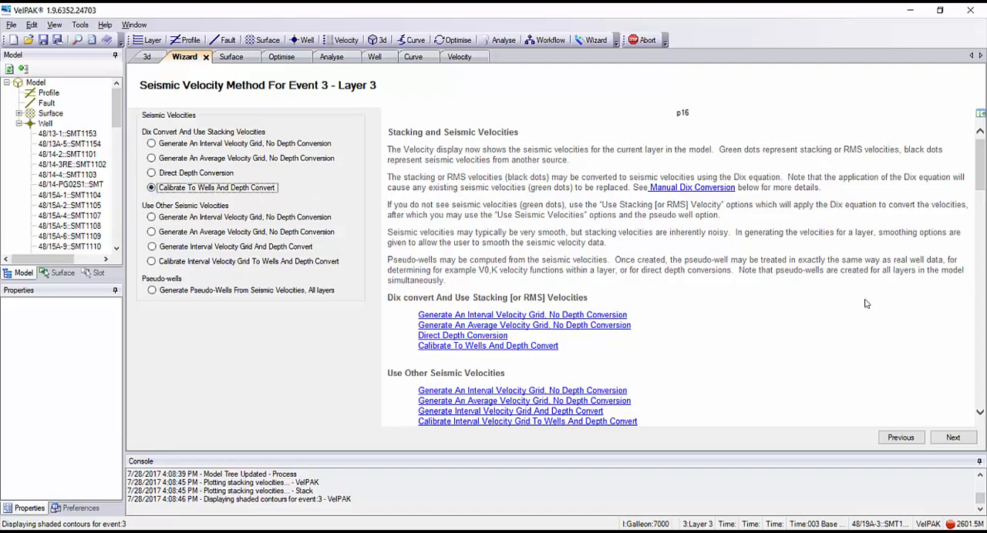
pyautogui.click(952, 439)
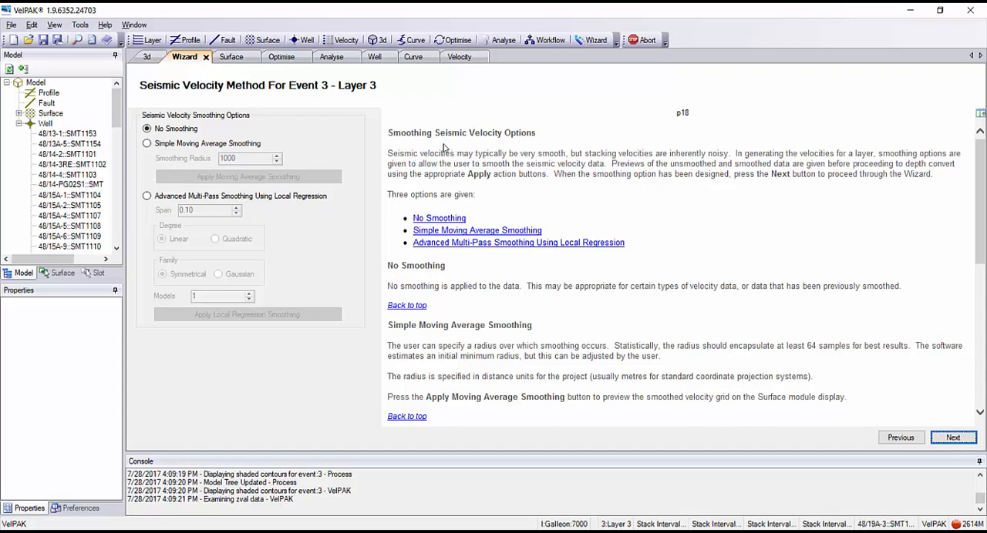
# Try Simple Moving Average Smoothing on the Layer 3 velocities with a radius of 2000, and inspect the smoothed grid on the Surface map.
pyautogui.click(148, 144)
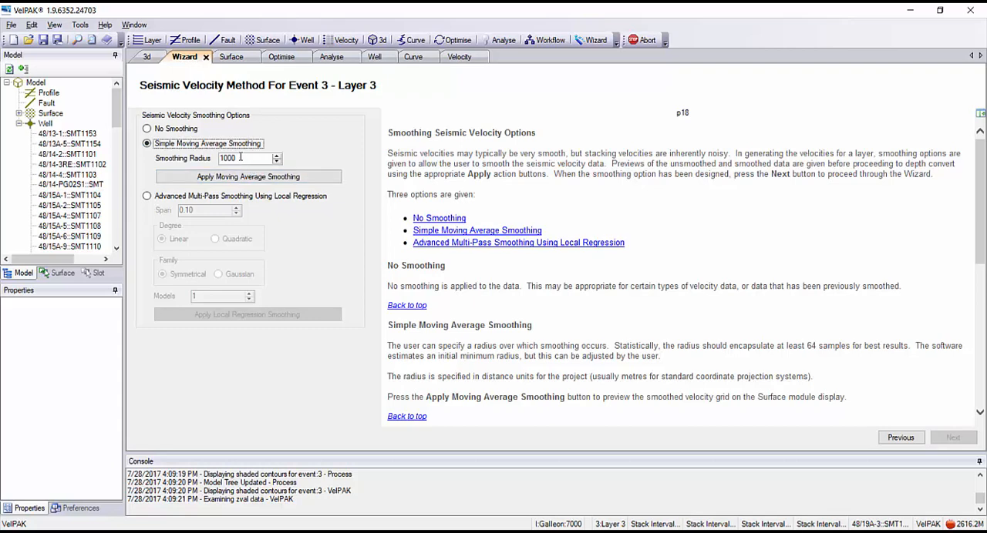
pyautogui.click(222, 158)
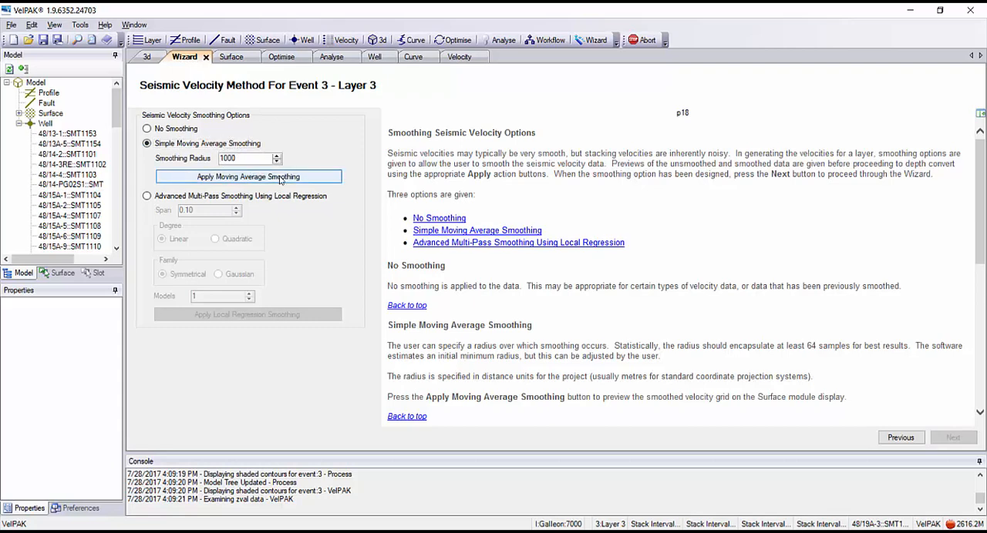
pyautogui.click(280, 177)
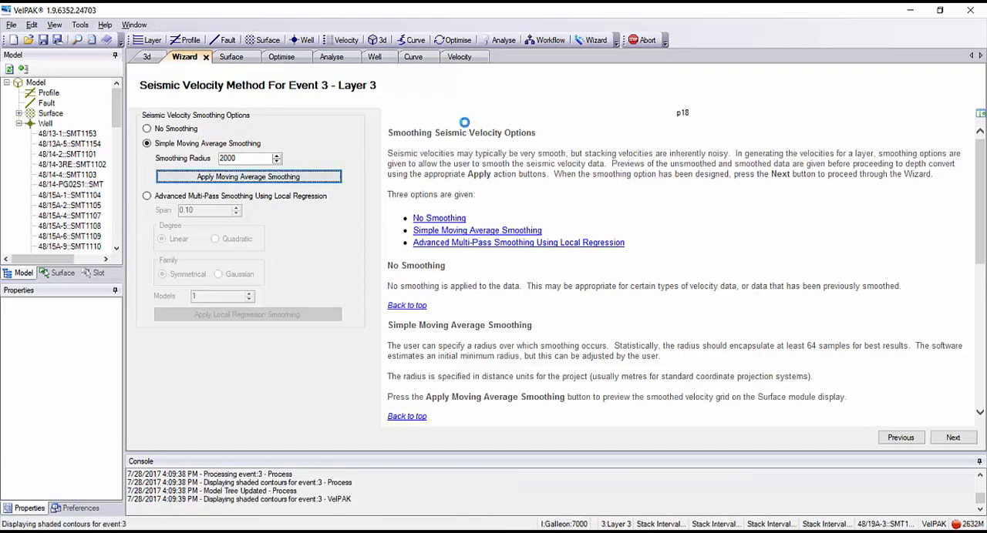
pyautogui.click(232, 57)
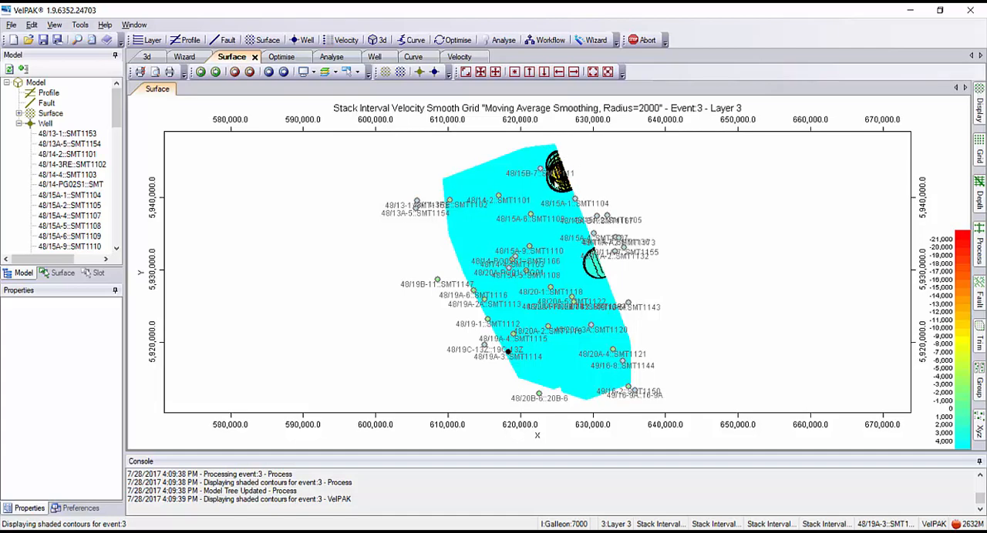
pyautogui.click(185, 60)
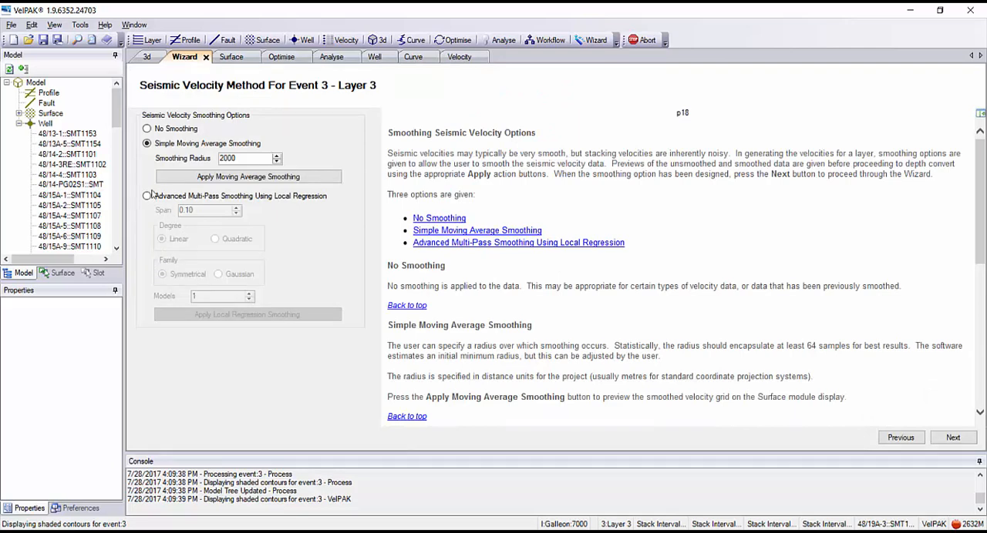
# Apply Advanced Multi-Pass Smoothing Using Local Regression with its default parameters, check the grid on the Surface map, and return to the Wizard.
pyautogui.click(147, 196)
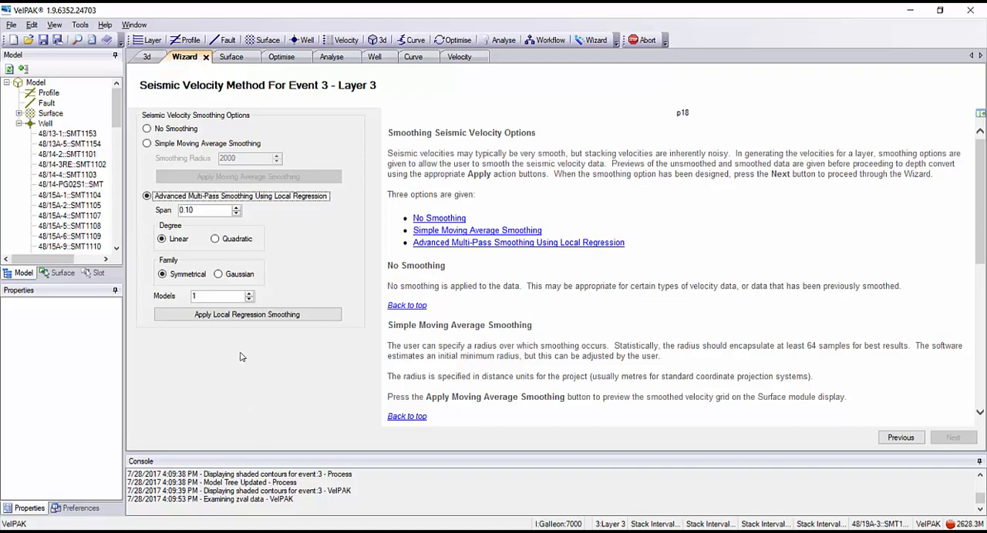
pyautogui.click(202, 318)
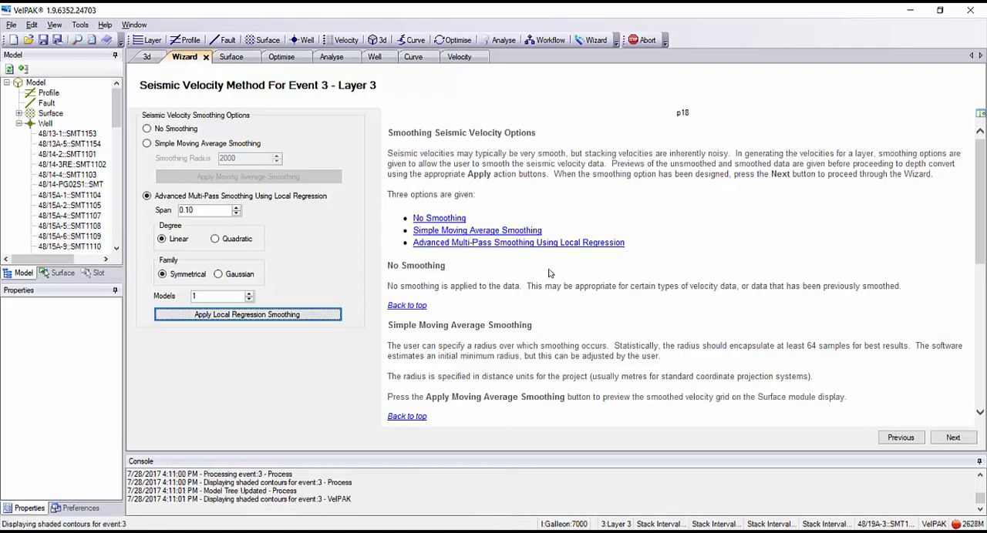
pyautogui.click(231, 58)
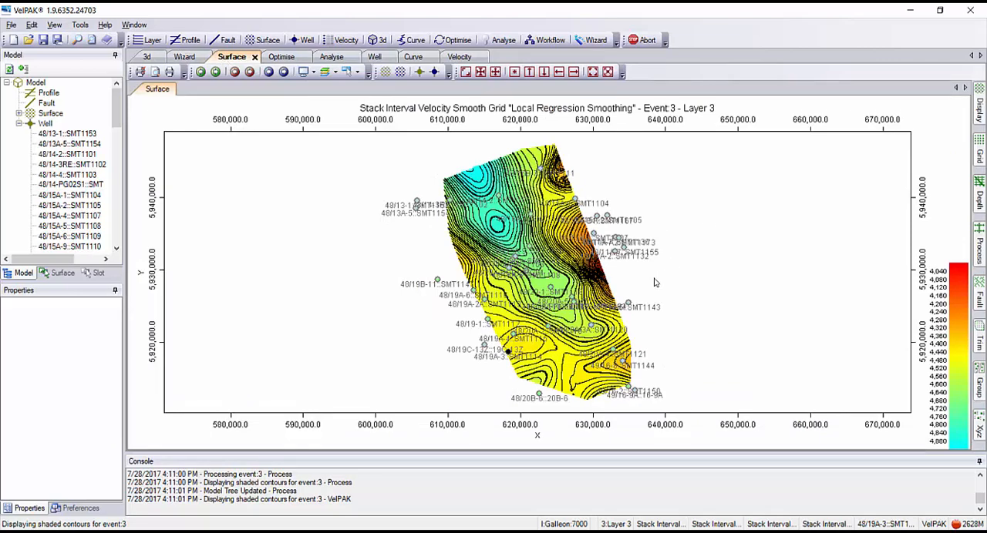
pyautogui.click(185, 57)
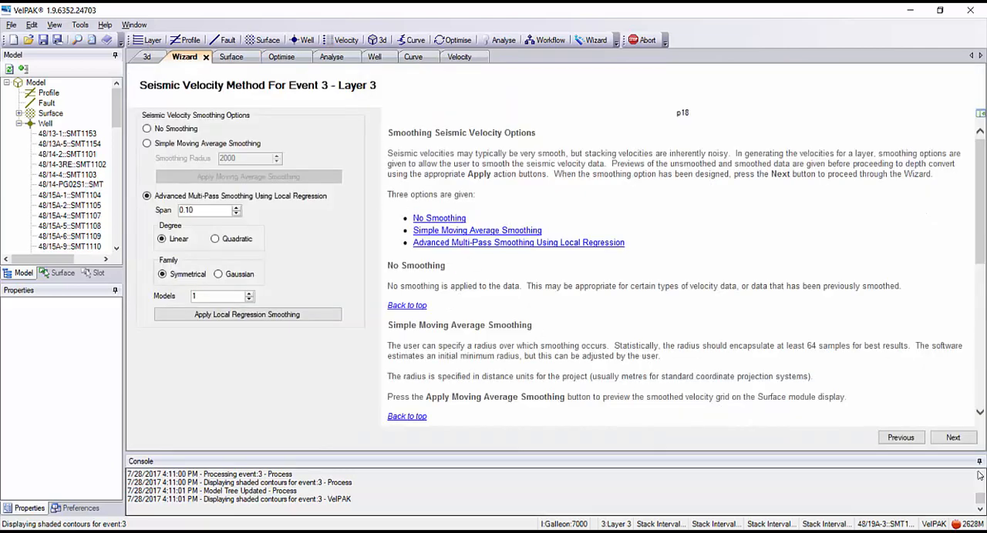
# Accept the Layer 3 smoothing, review the calibration factor graph in the Curve module, and apply the calibration factor.
pyautogui.click(954, 440)
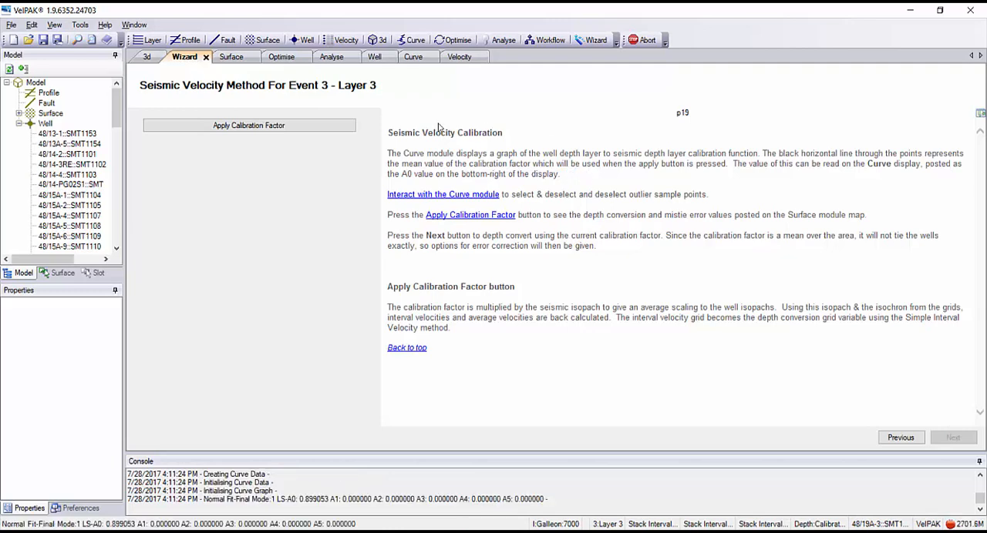
pyautogui.click(424, 58)
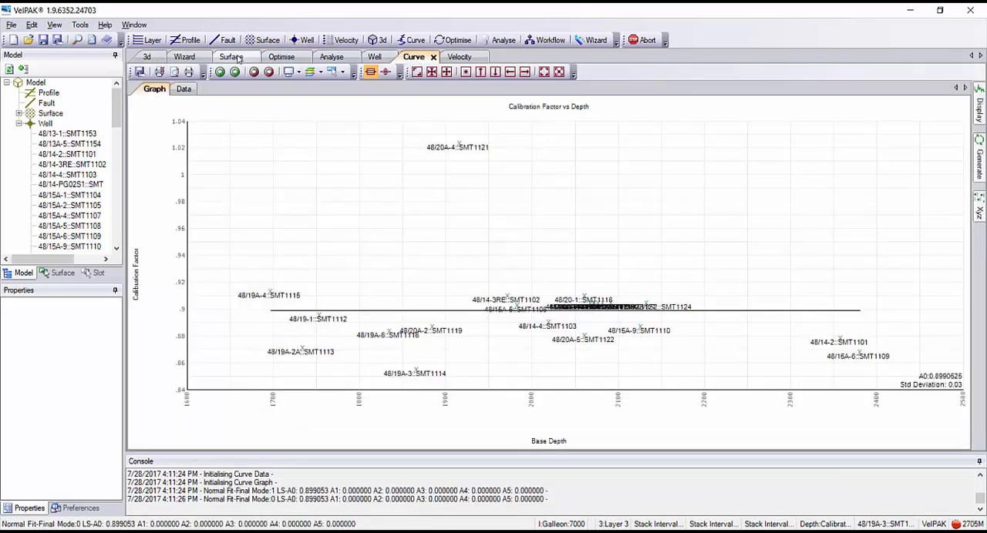
pyautogui.click(191, 60)
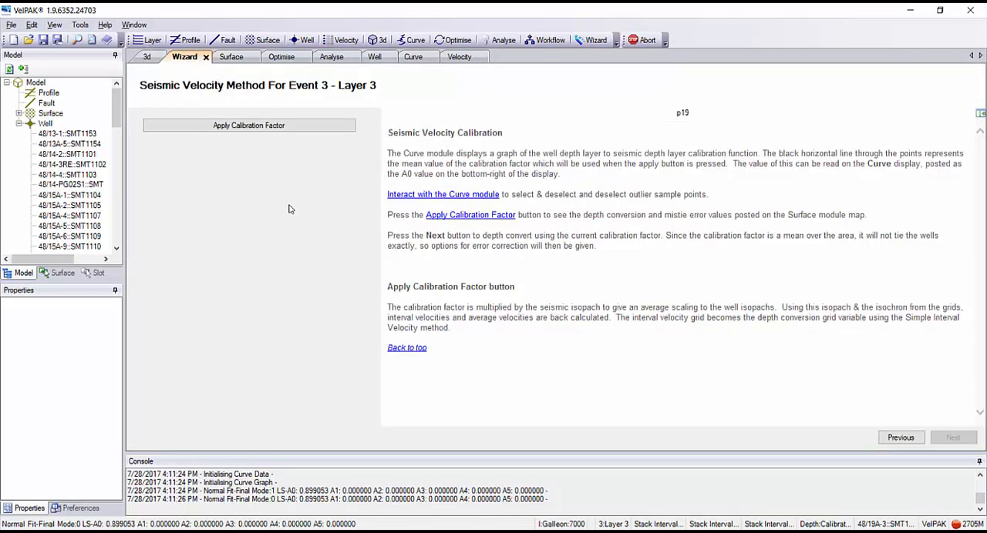
pyautogui.click(226, 128)
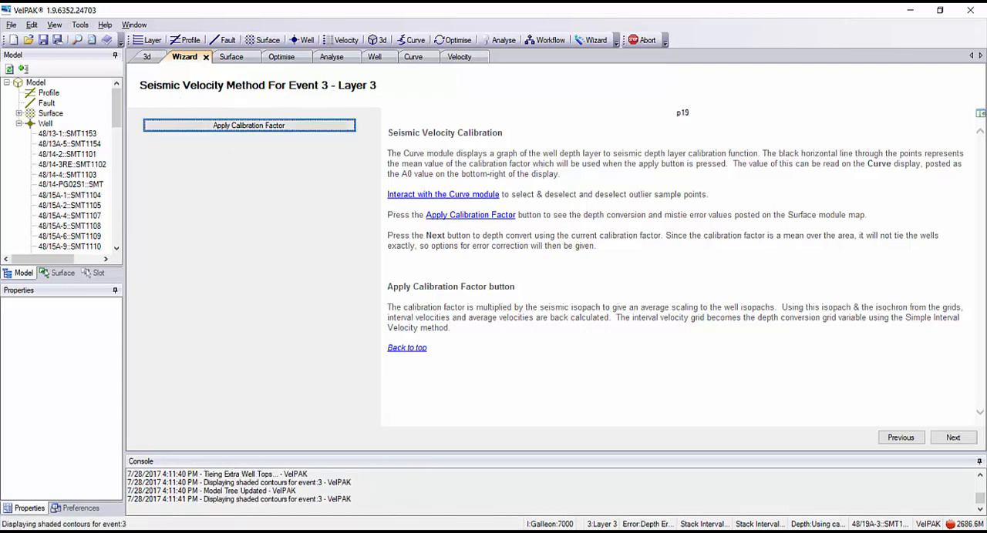
# Generate the Layer 3 error correction grid with a Simple Kriging Range of 2000, check it on the Surface map, and complete the Layer 3 Wizard.
pyautogui.click(953, 437)
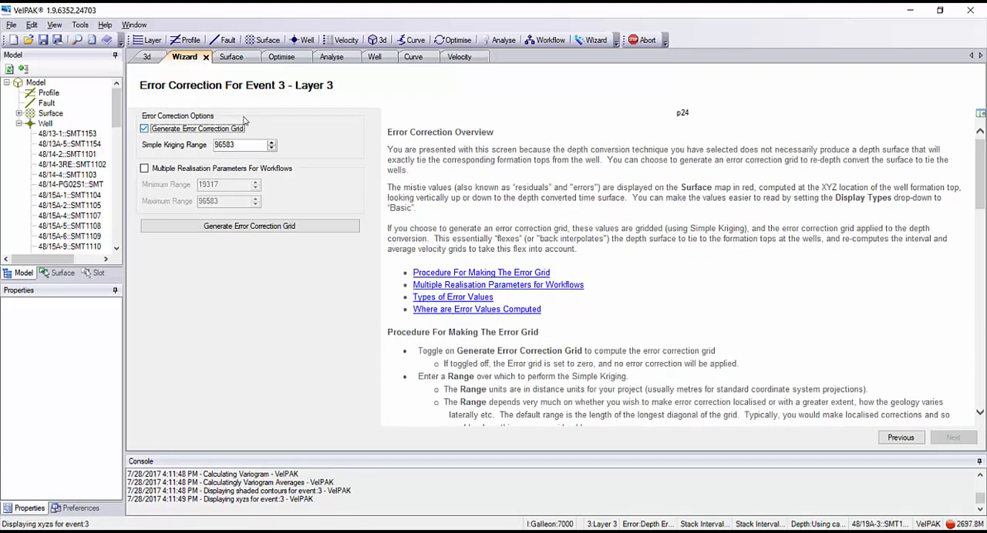
pyautogui.press('Tab')
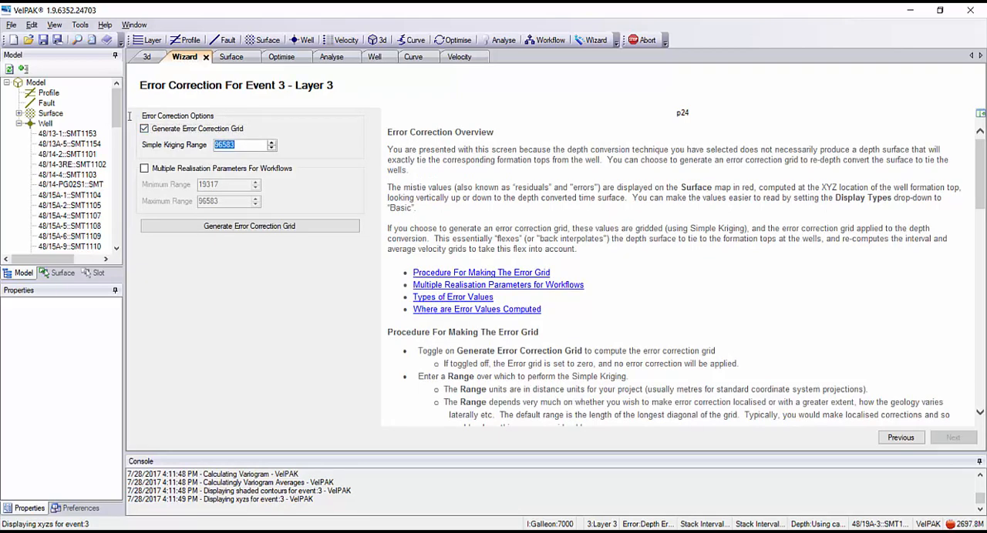
pyautogui.write('2000')
pyautogui.click(223, 225)
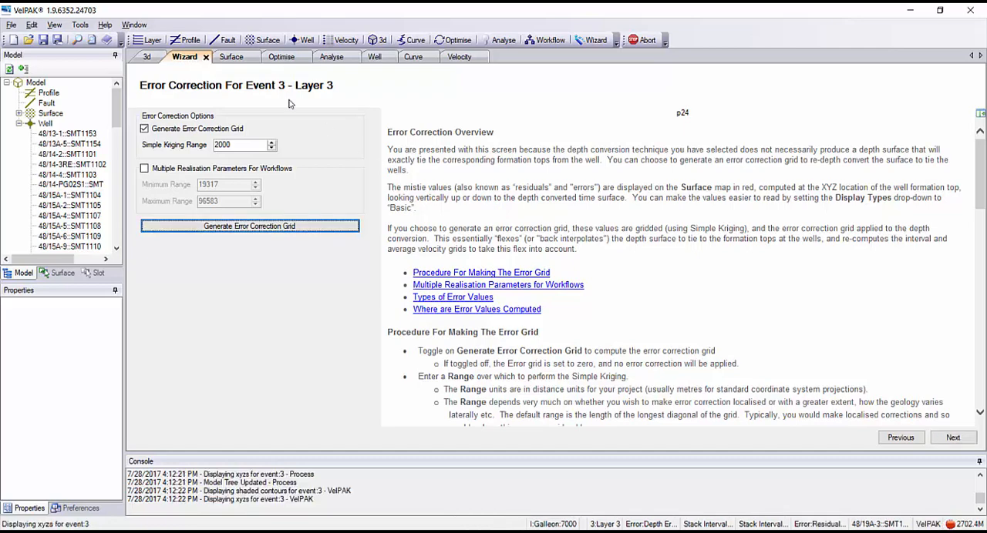
pyautogui.click(235, 57)
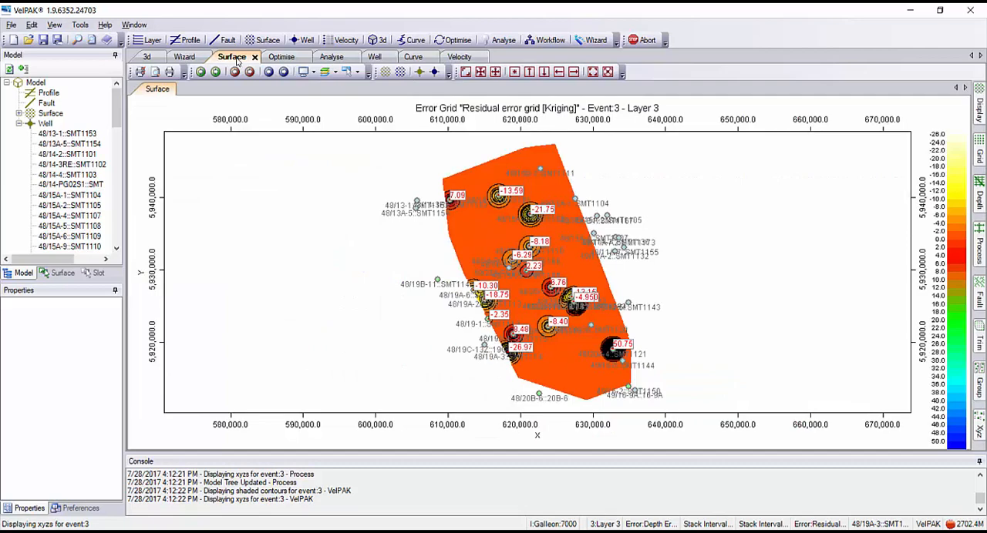
pyautogui.click(187, 59)
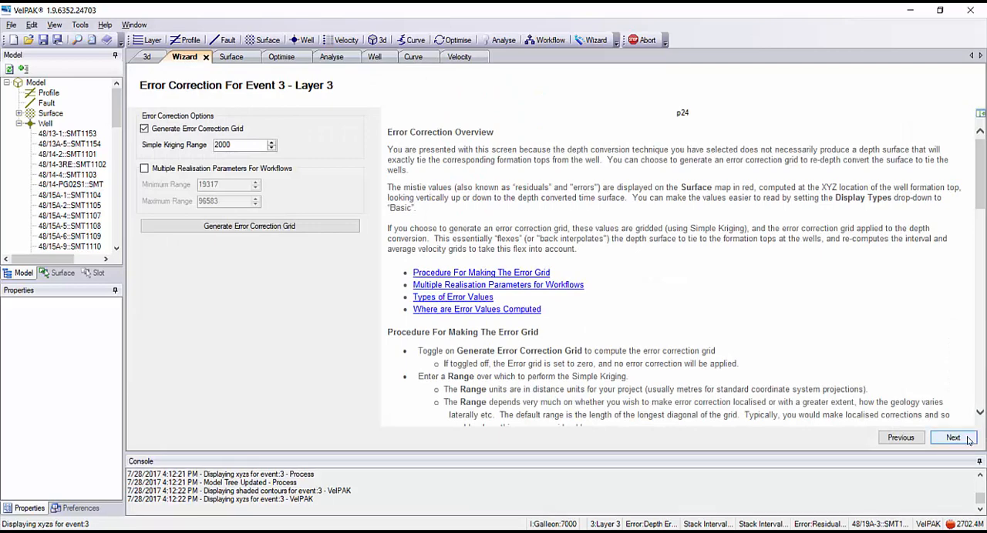
pyautogui.click(953, 440)
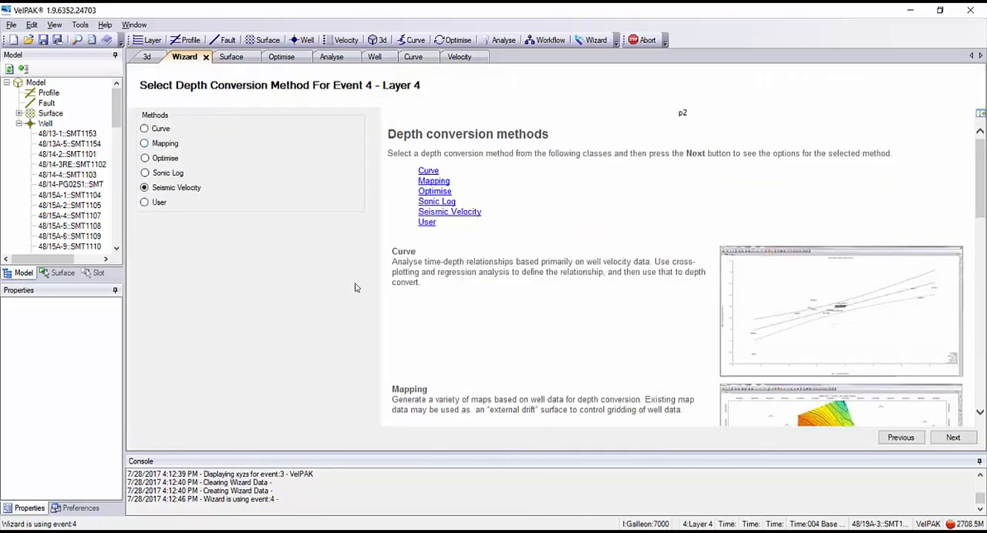
# Set up Layer 4 with the Seismic Velocity method, choosing Generate An Interval Velocity Grid, No Depth Conversion under the Dix conversion of stacking velocities.
pyautogui.click(952, 438)
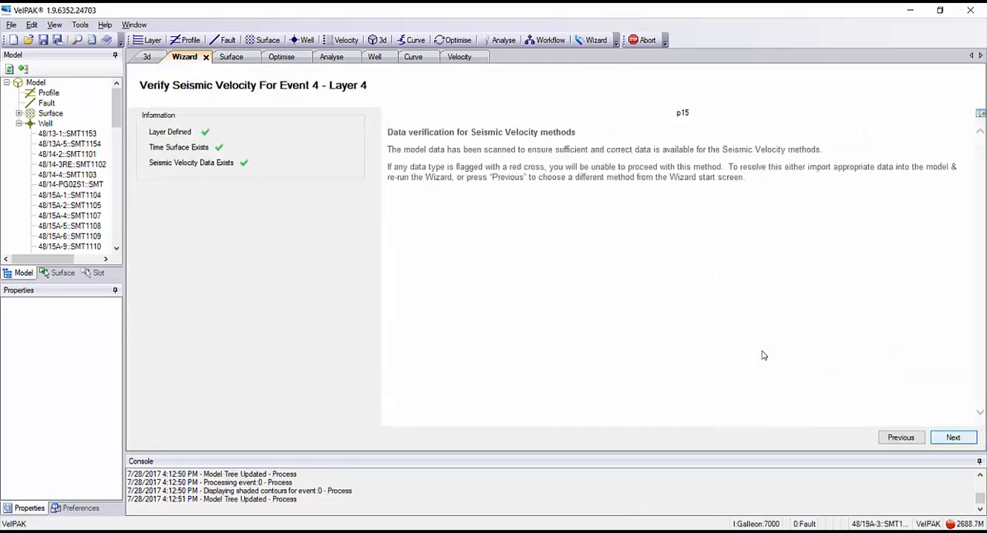
pyautogui.click(953, 438)
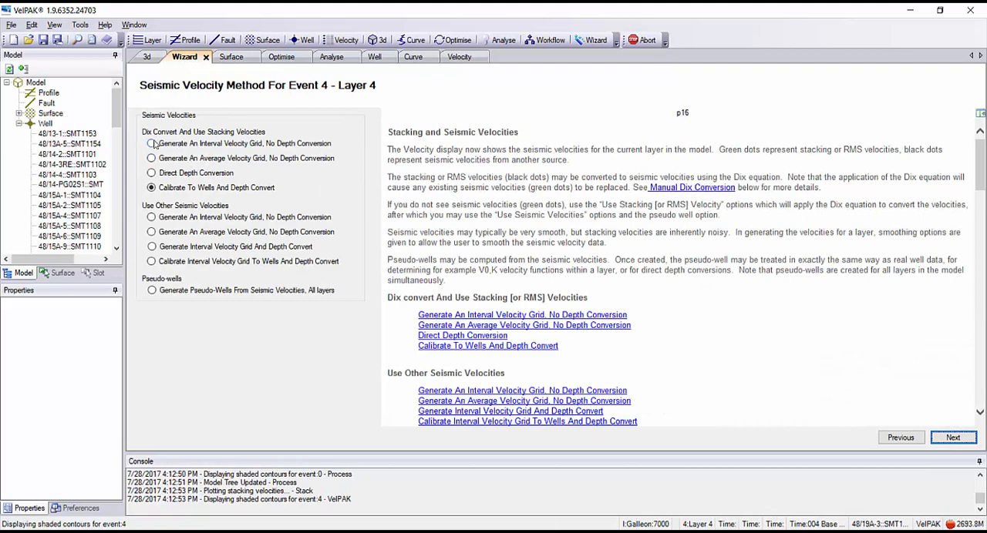
pyautogui.click(153, 143)
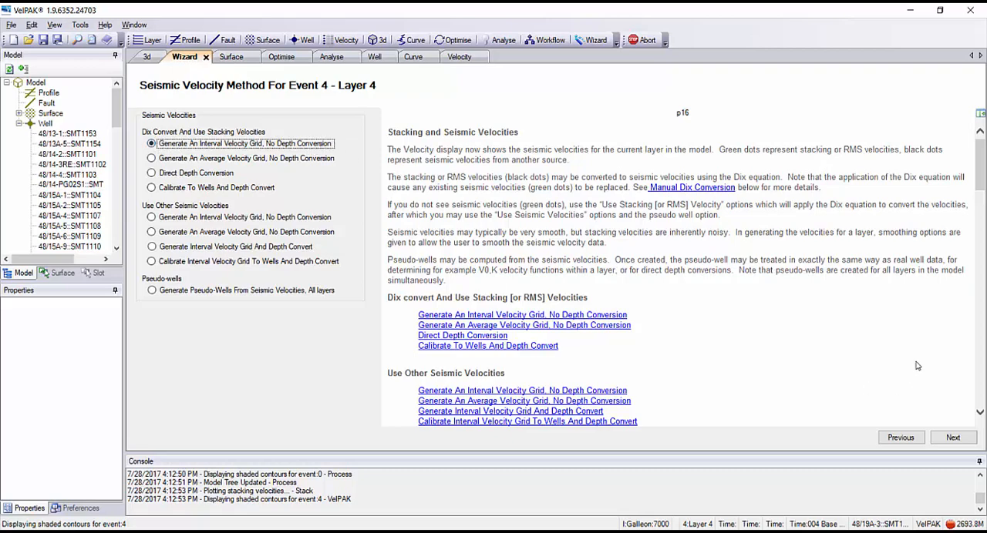
pyautogui.click(955, 439)
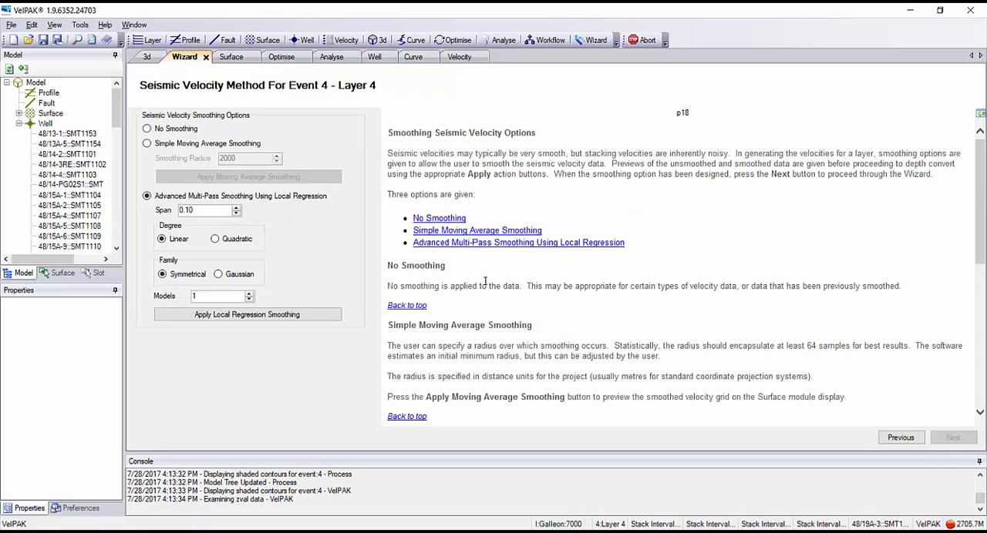
# Apply Local Regression Smoothing with a span of 0.10 to the Layer 4 velocities and finish this Wizard run.
pyautogui.click(223, 319)
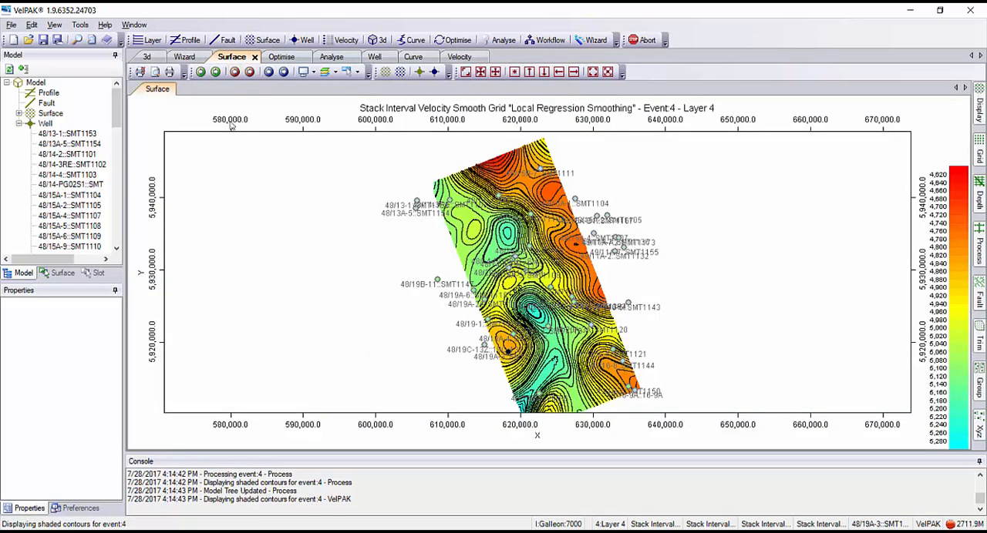
pyautogui.click(185, 58)
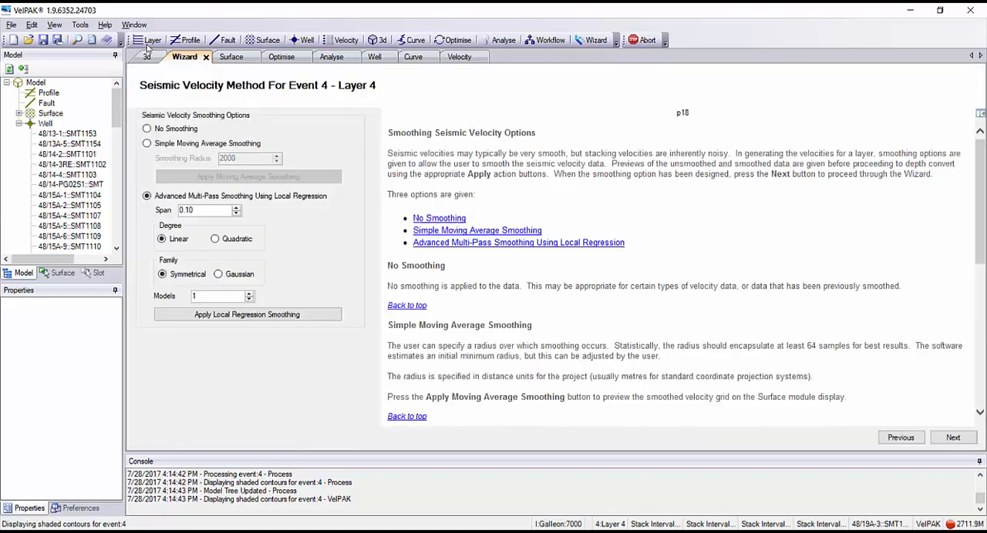
pyautogui.click(973, 435)
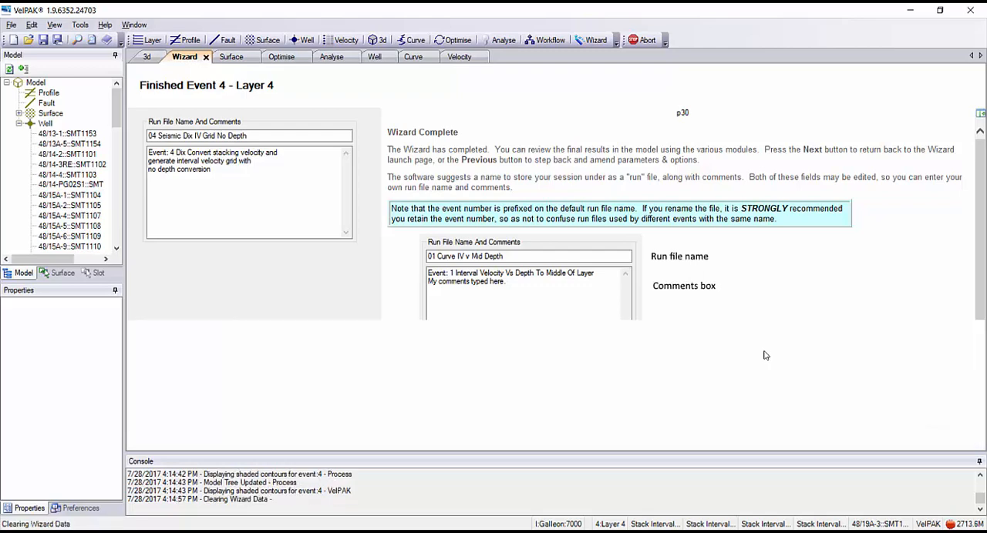
pyautogui.click(950, 434)
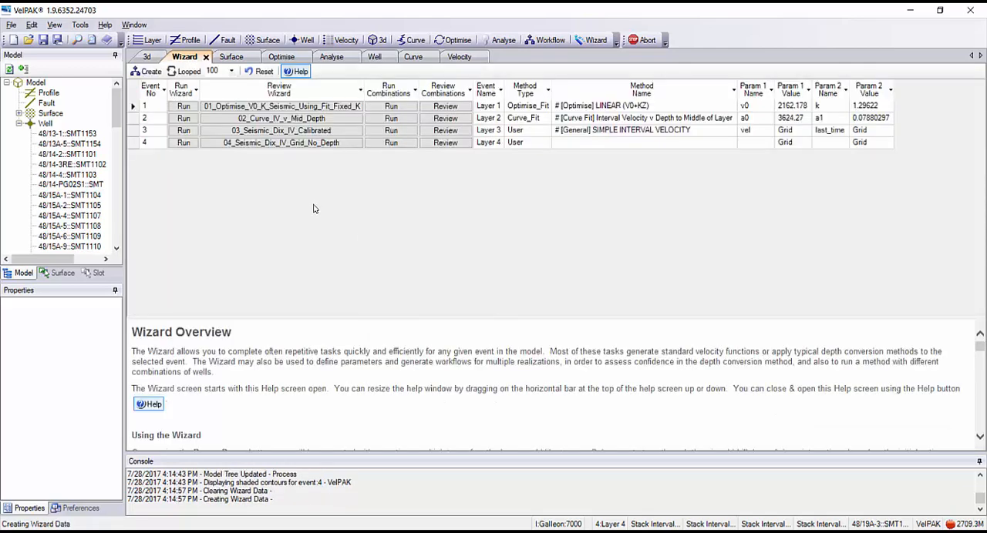
# Rerun the Layer 4 Wizard with the Mapping method, using Well Vertical Apparent Interval Velocities.
pyautogui.click(183, 143)
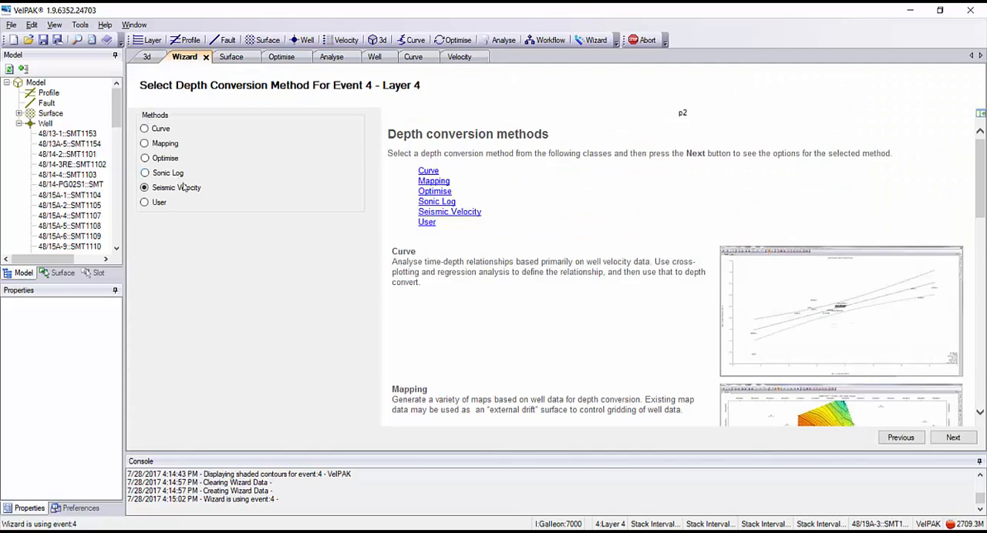
pyautogui.click(947, 441)
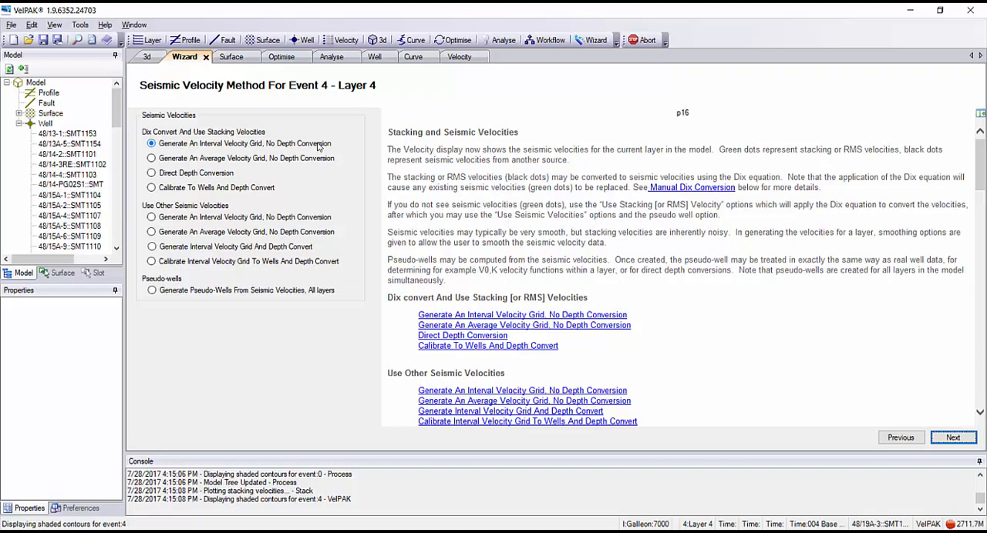
pyautogui.click(894, 437)
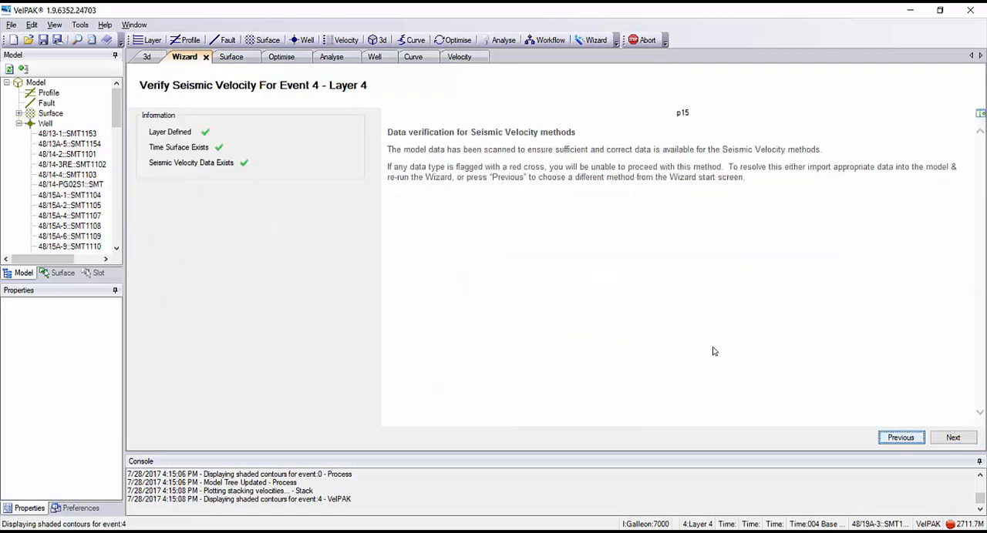
pyautogui.press('Return')
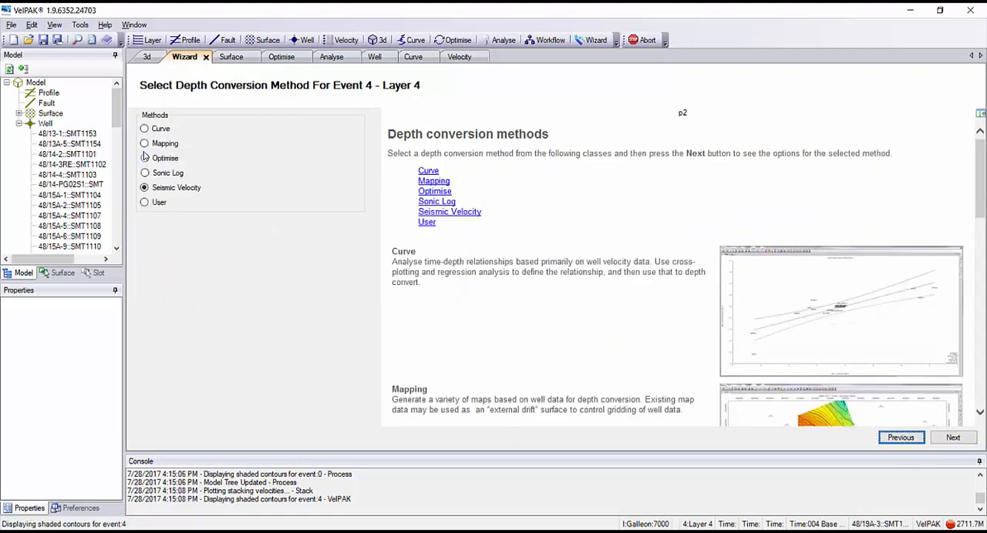
pyautogui.click(144, 143)
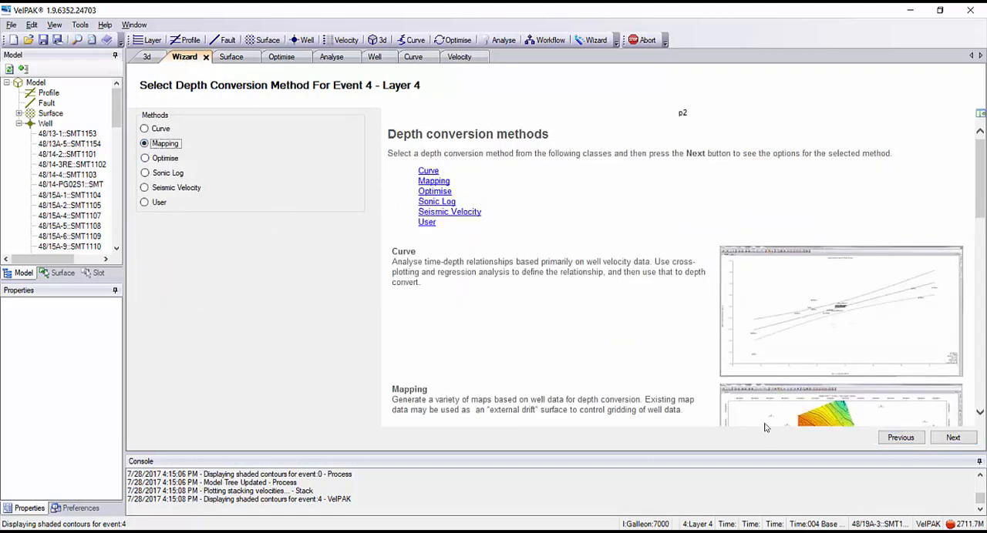
pyautogui.click(954, 437)
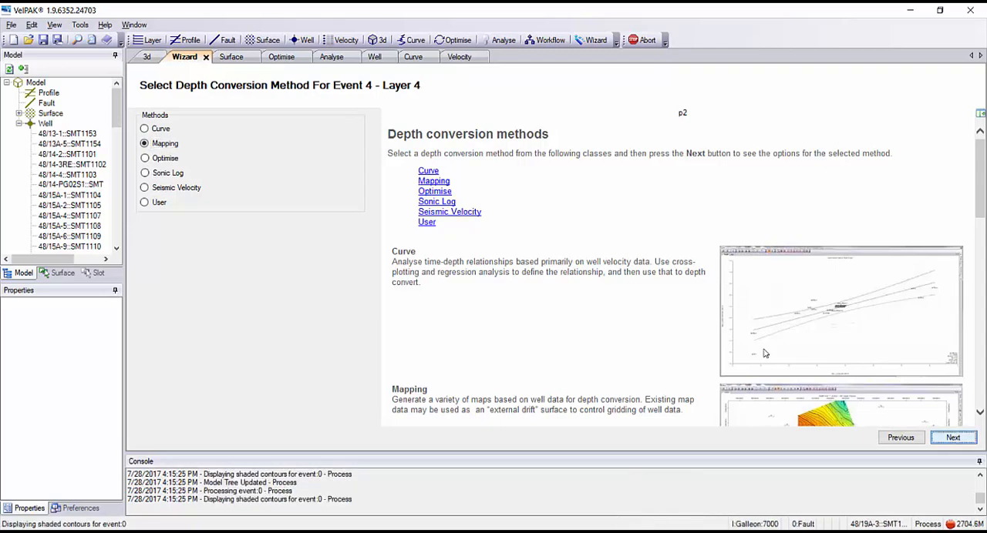
pyautogui.click(953, 438)
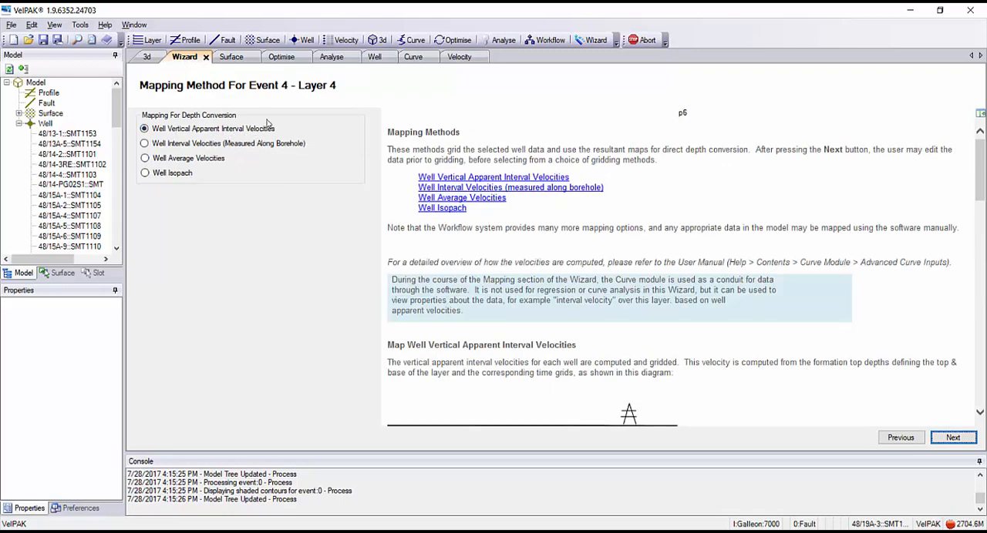
pyautogui.click(952, 439)
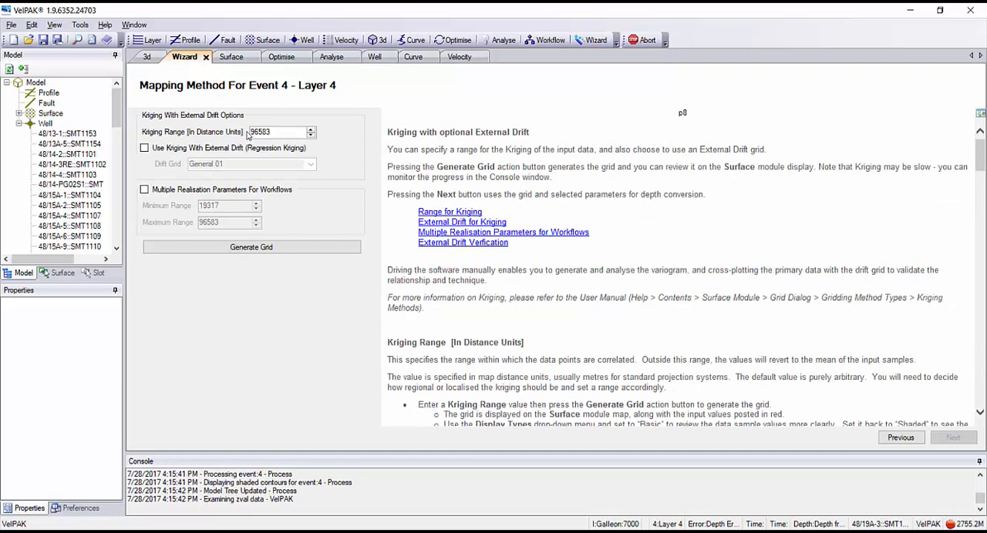
# Generate the Layer 4 grid by Kriging With External Drift on Stack Interval Velocity Smooth, complete the depth conversion, and view it on the Surface map.
pyautogui.click(144, 148)
pyautogui.click(310, 164)
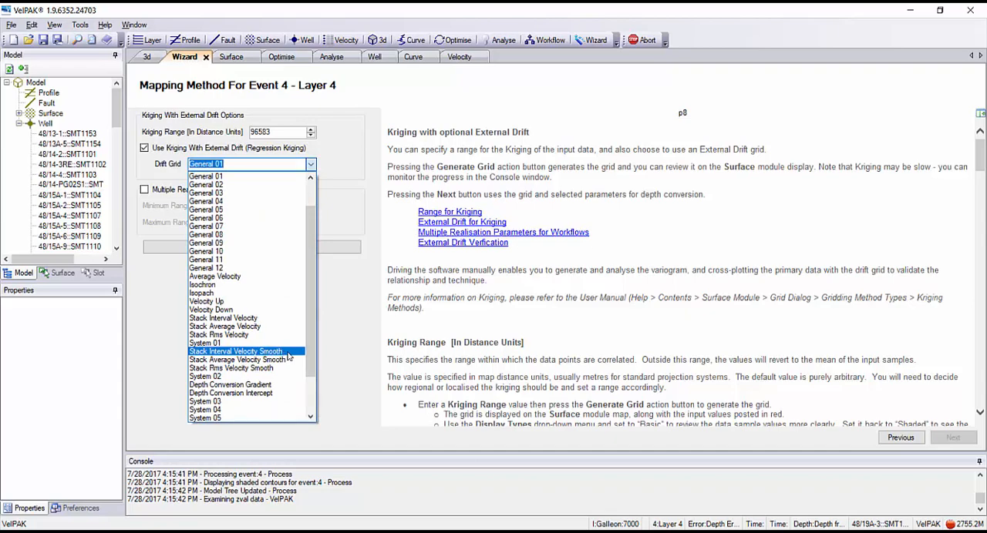
pyautogui.click(286, 353)
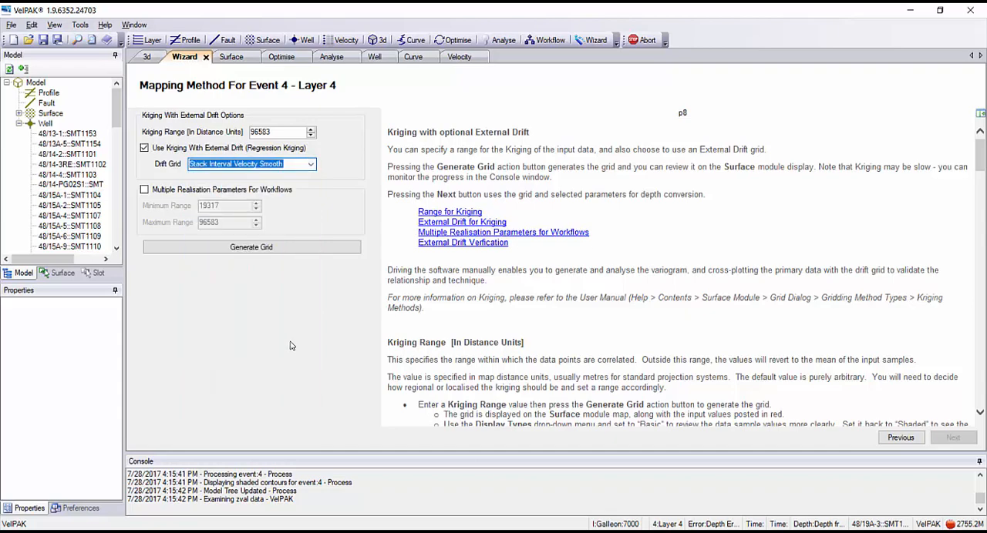
pyautogui.click(248, 248)
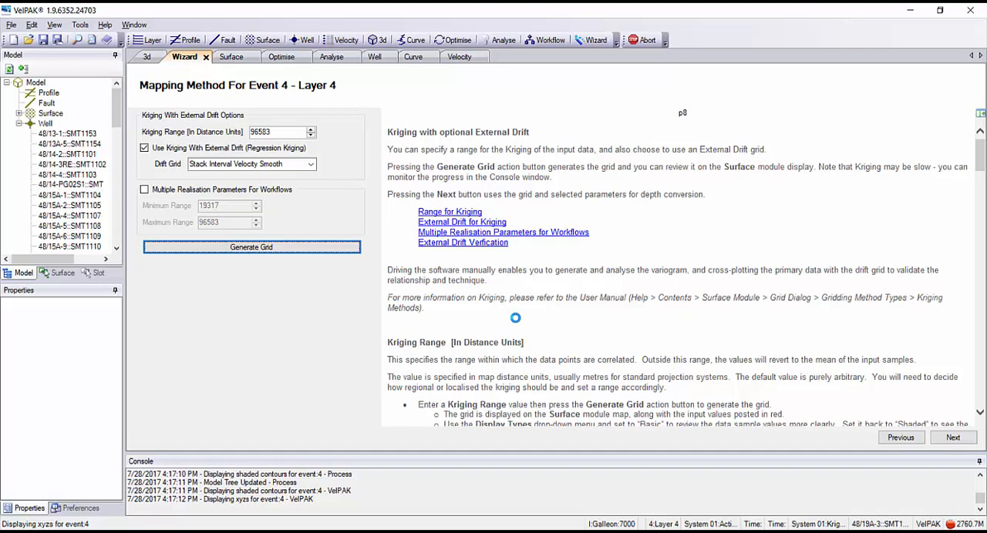
pyautogui.click(952, 438)
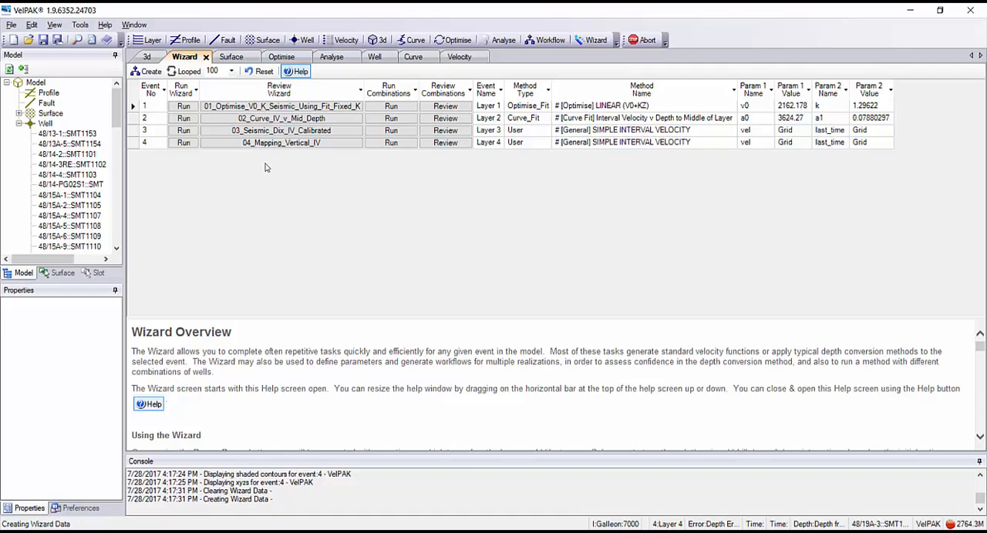
pyautogui.click(230, 56)
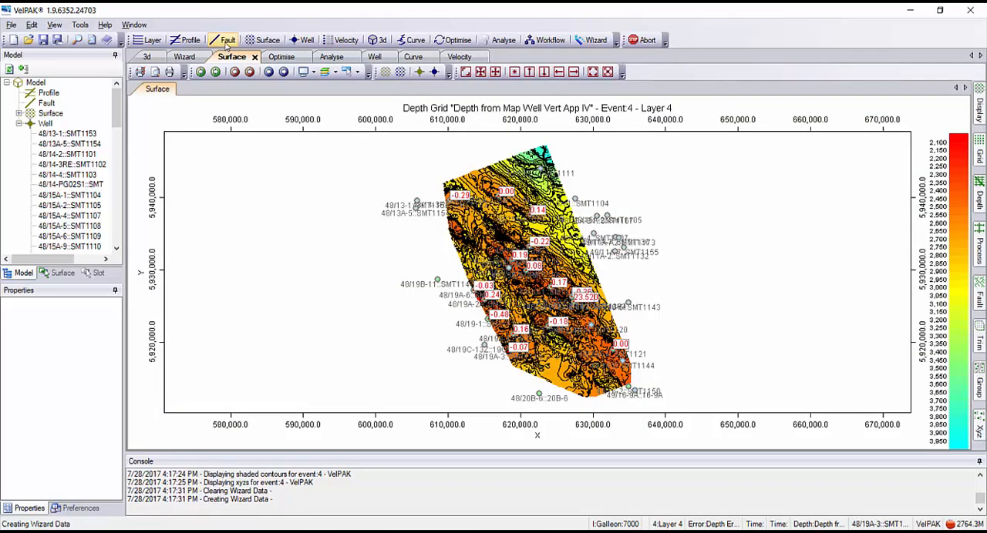